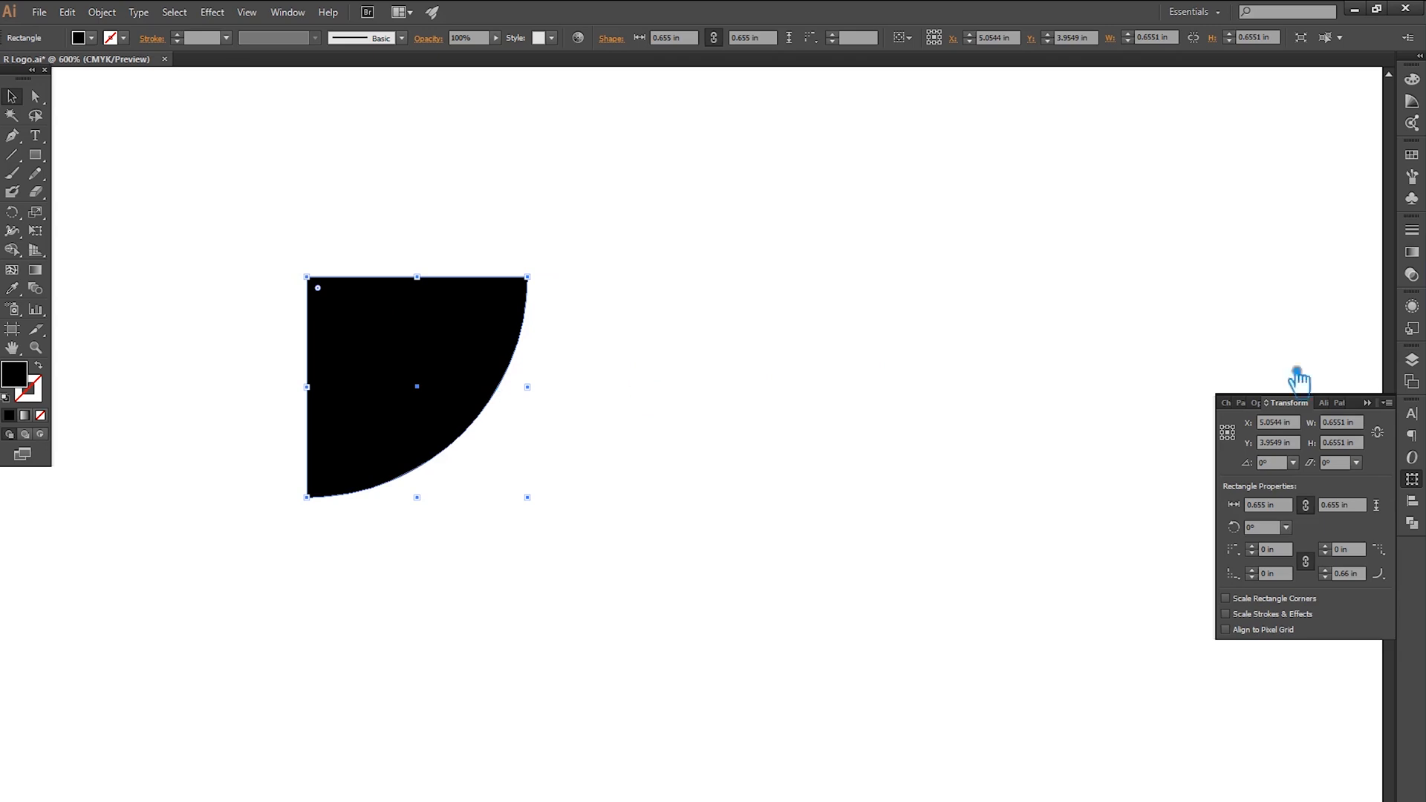
Step: Try to rotate a copy of the black quarter circle about its upper-right corner
click(1367, 403)
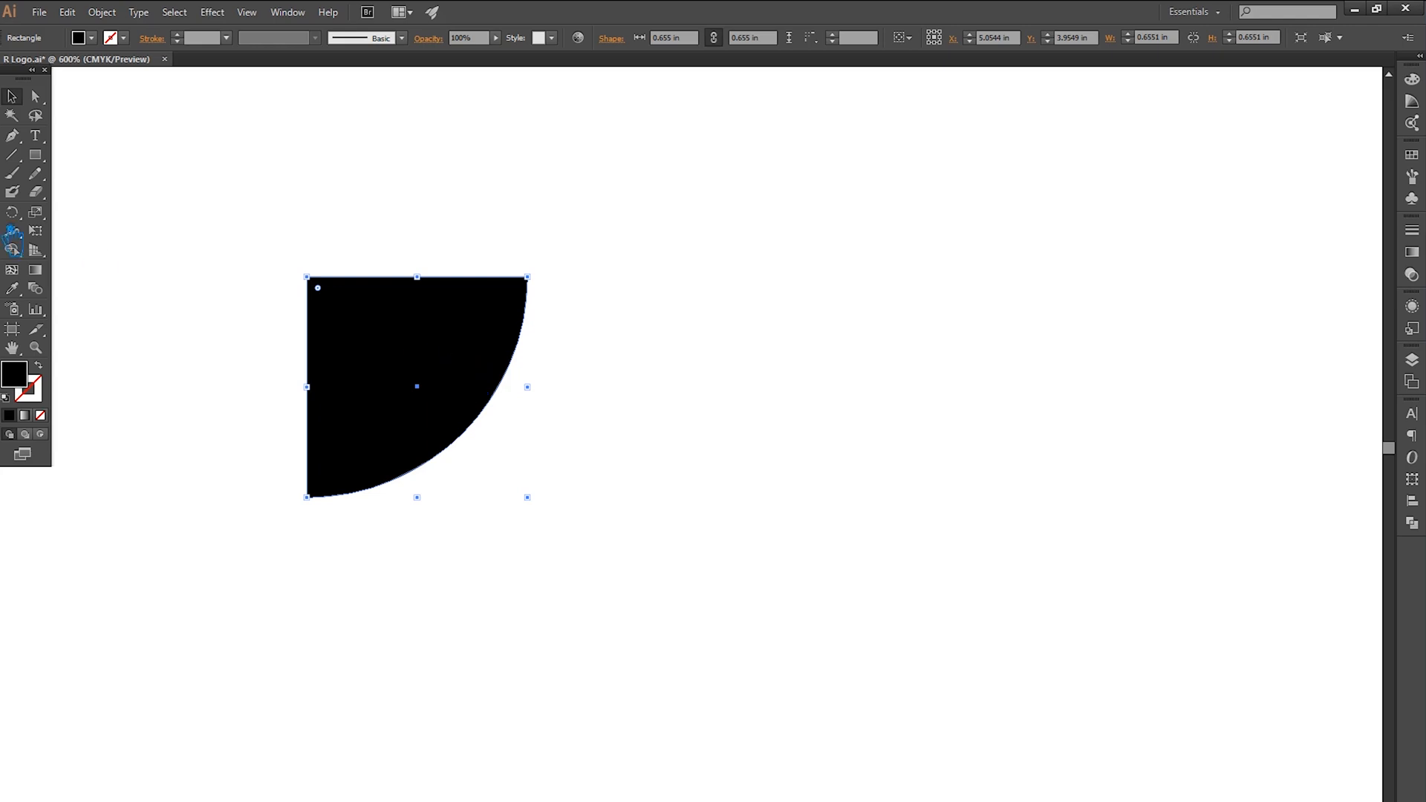
click(19, 250)
click(12, 211)
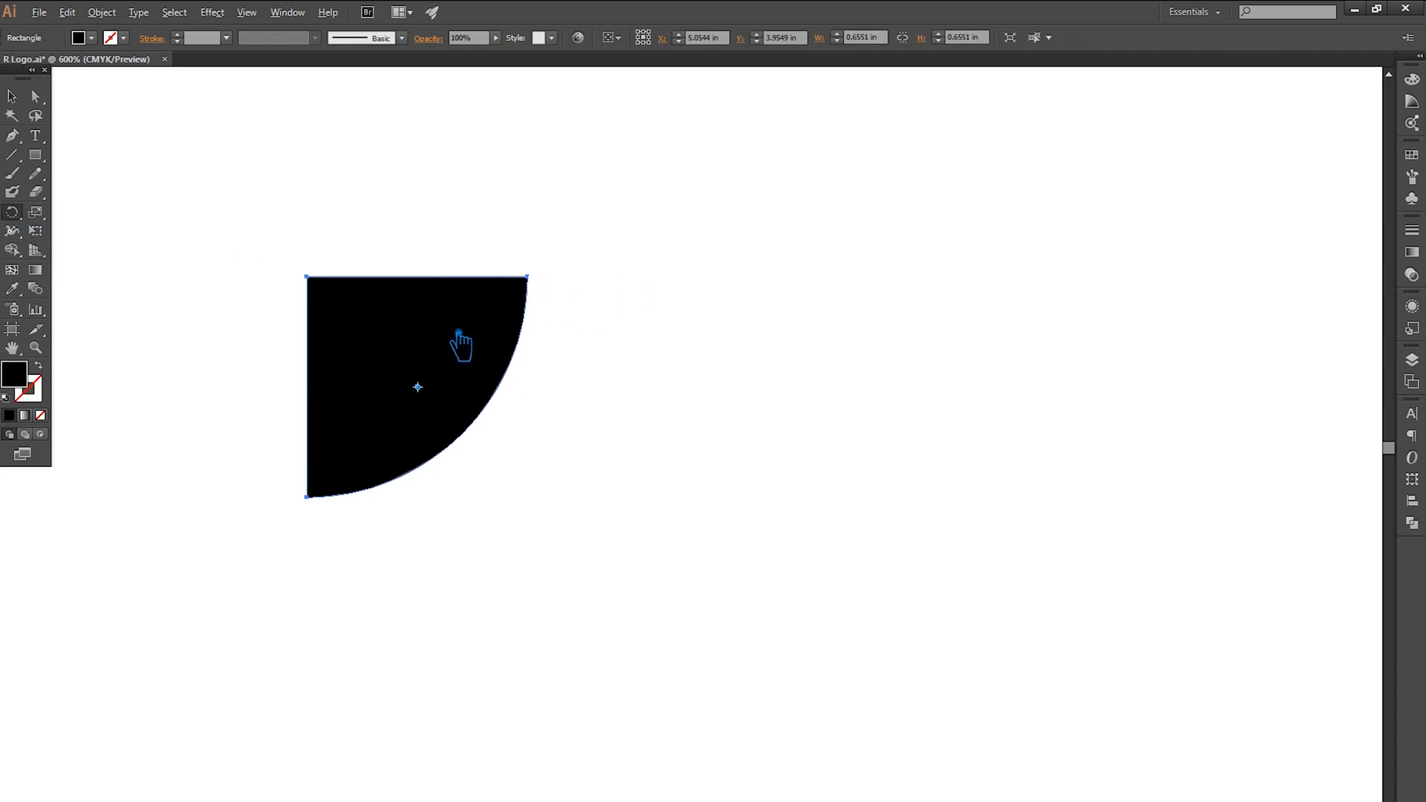
click(528, 295)
drag(465, 359, 628, 386)
key(ctrl+z)
Step: Show the rulers and place a horizontal guide along the quarter circle's top edge
key(ctrl+r)
drag(314, 74, 381, 277)
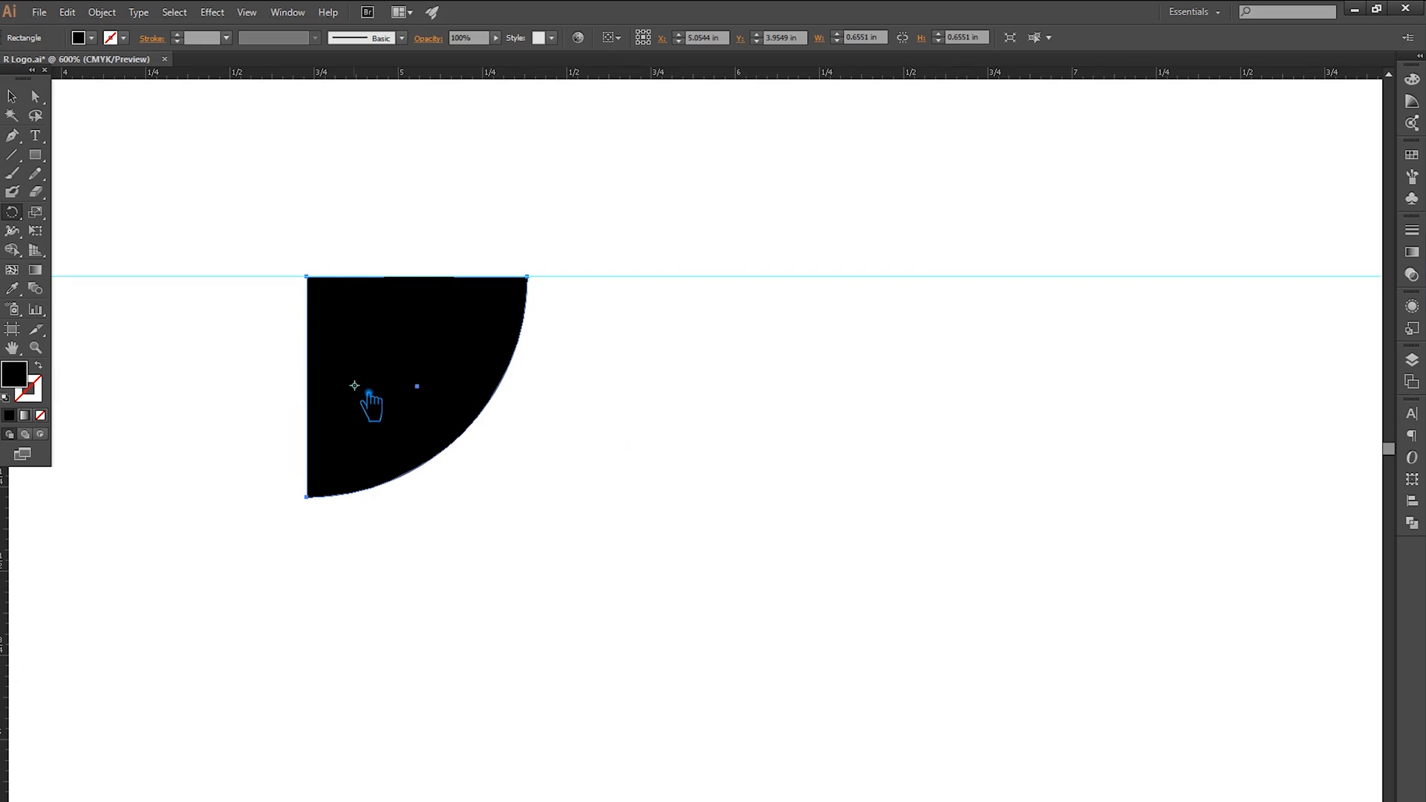
Step: Rotate a copy of the quarter circle 90° counterclockwise about its upper-right corner, on the guide
key(Return)
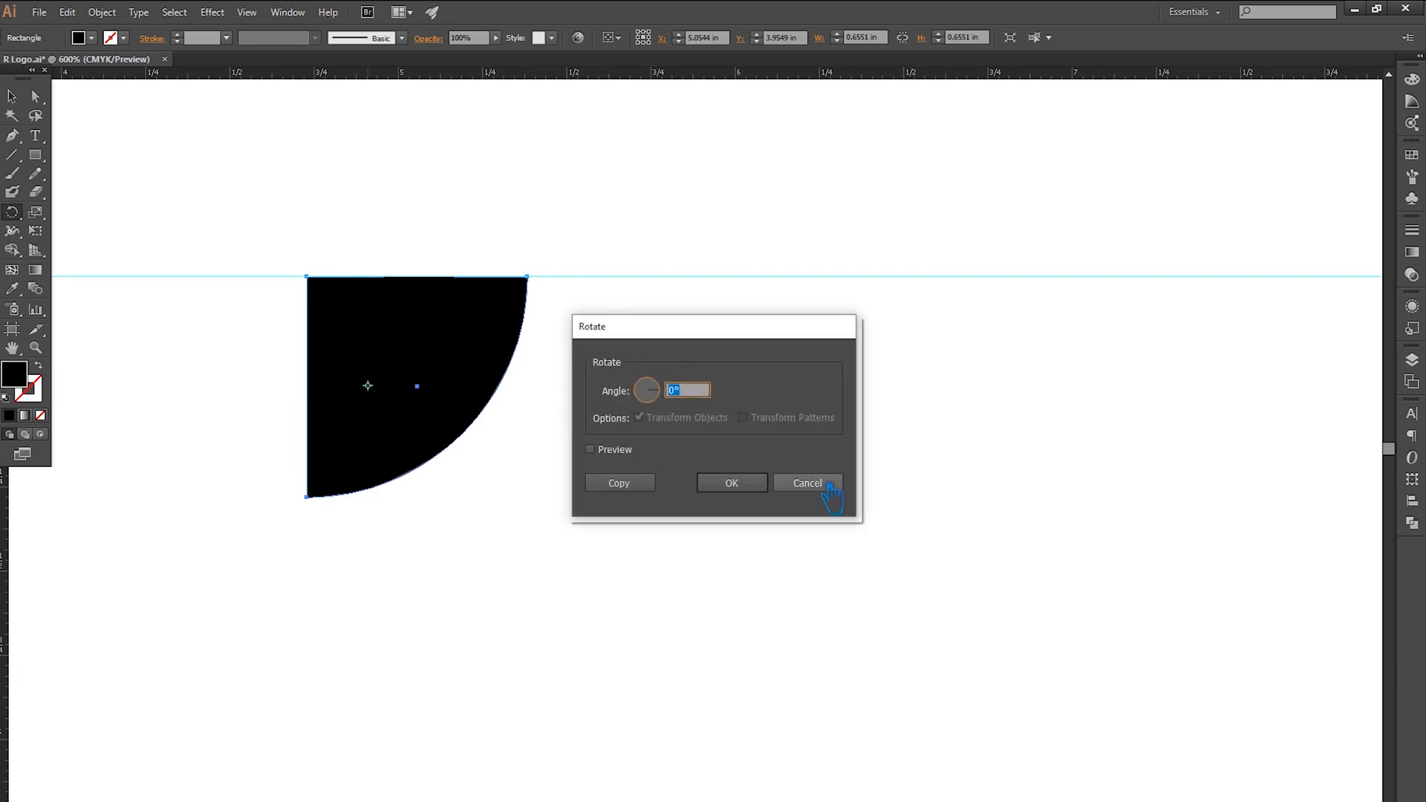
click(812, 483)
click(543, 284)
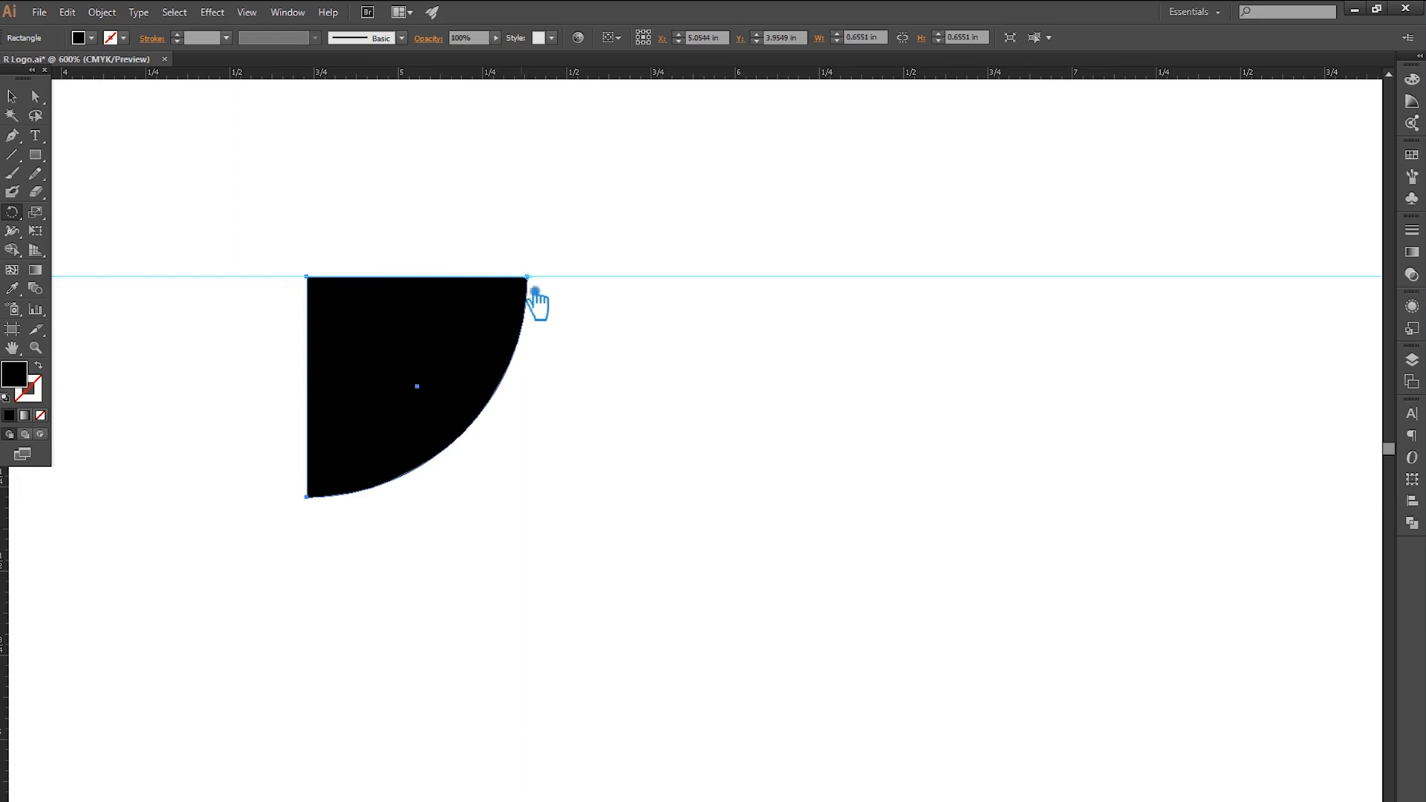
drag(444, 366, 637, 379)
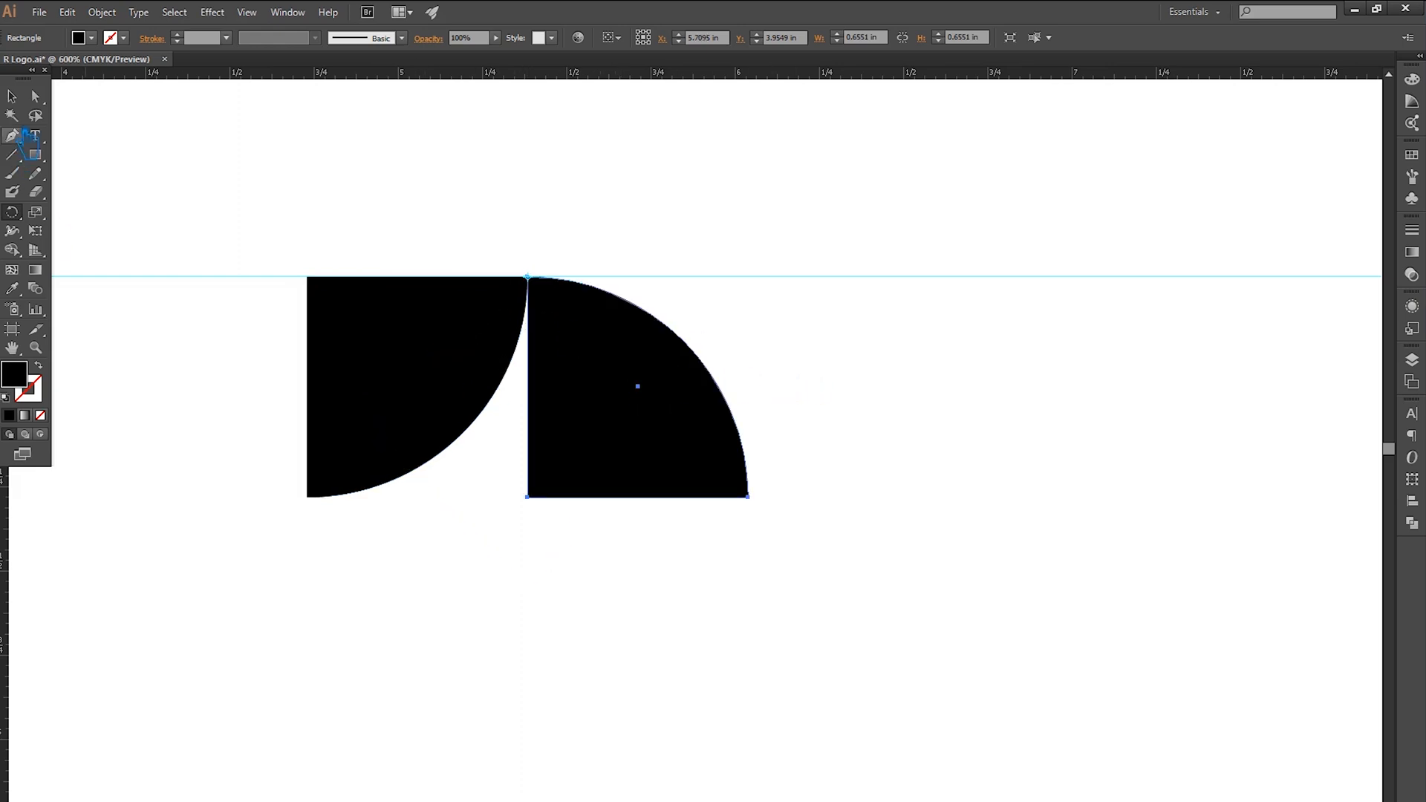
click(12, 96)
click(910, 524)
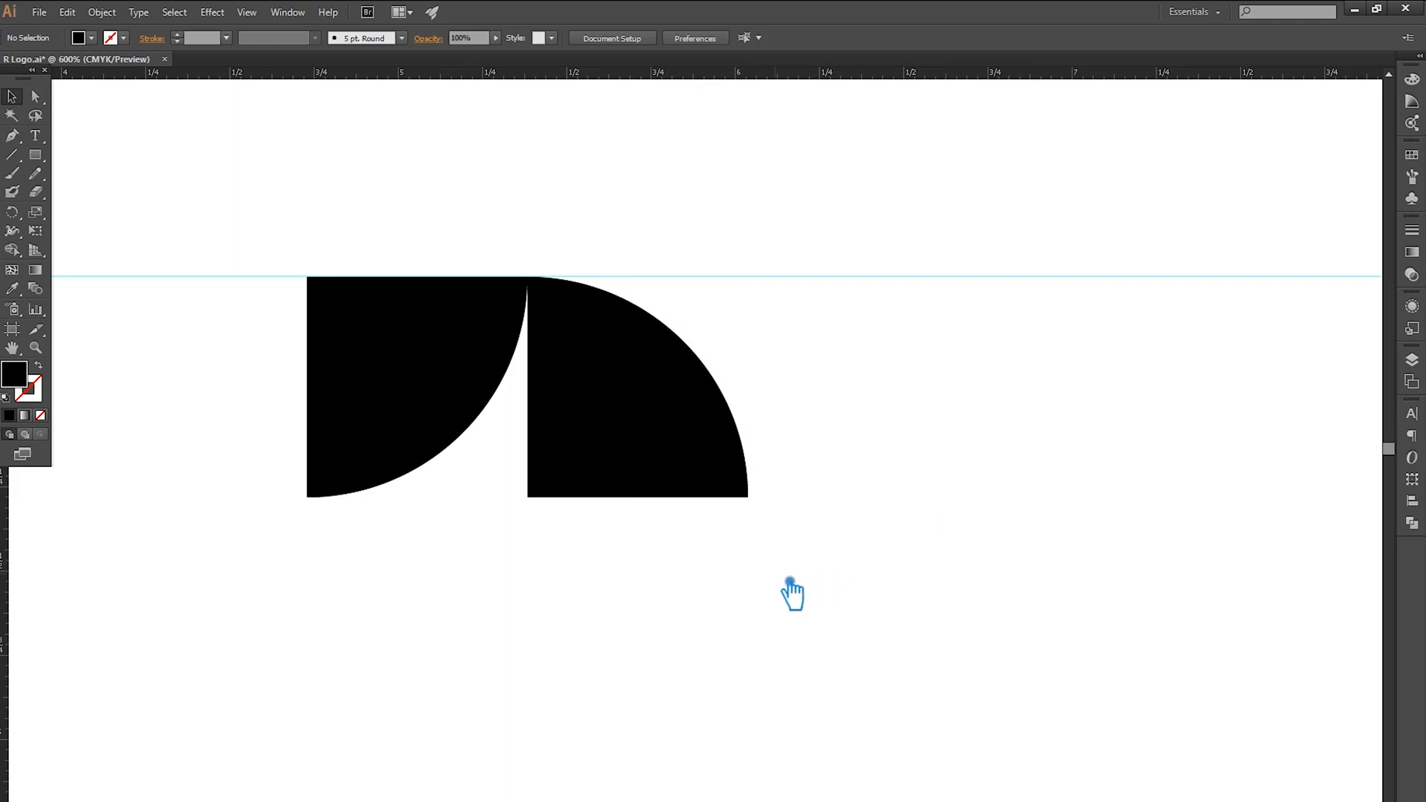
Step: Group the two black quarter circles
drag(802, 583, 306, 369)
scroll(312, 371, down, 2)
scroll(318, 364, down, 1)
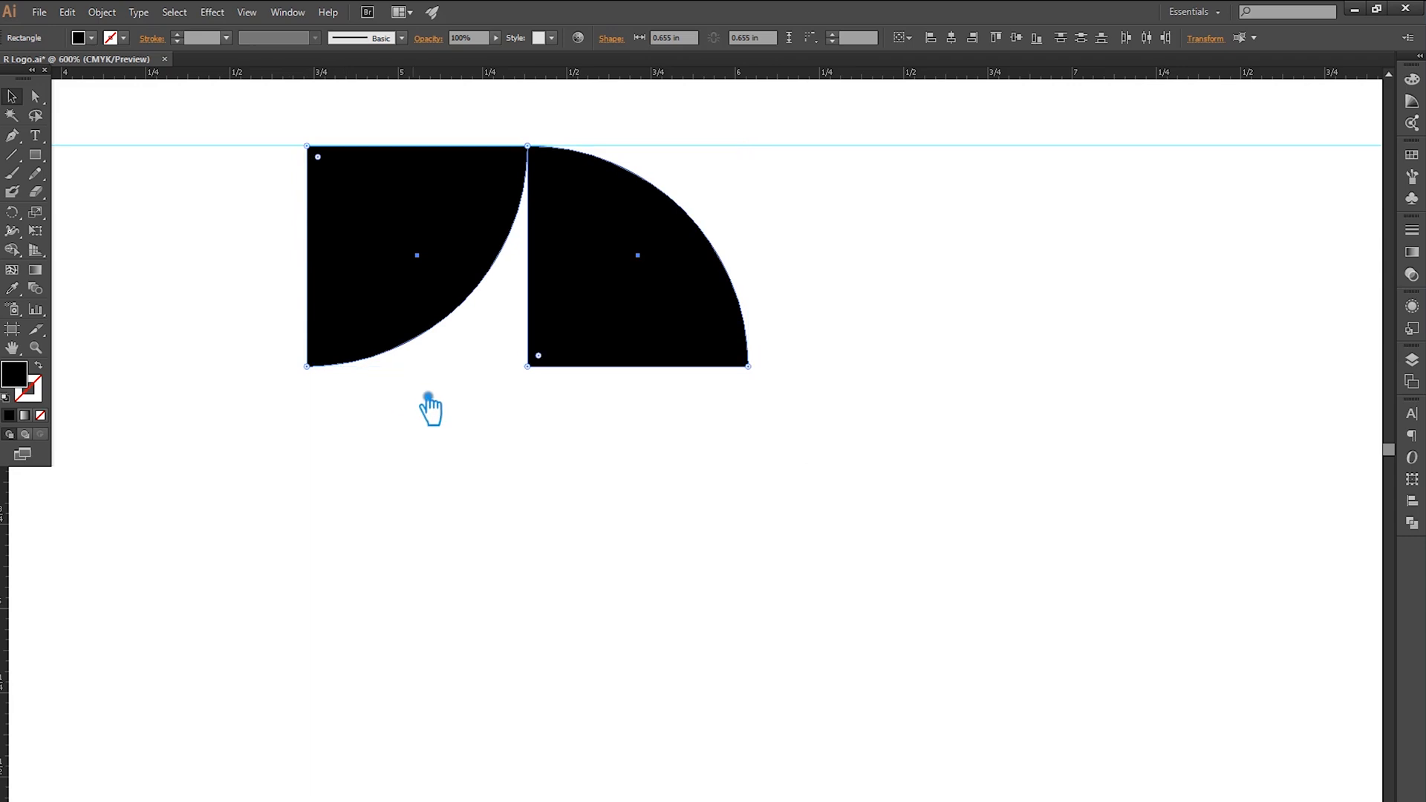
right_click(581, 330)
mouse_move(655, 443)
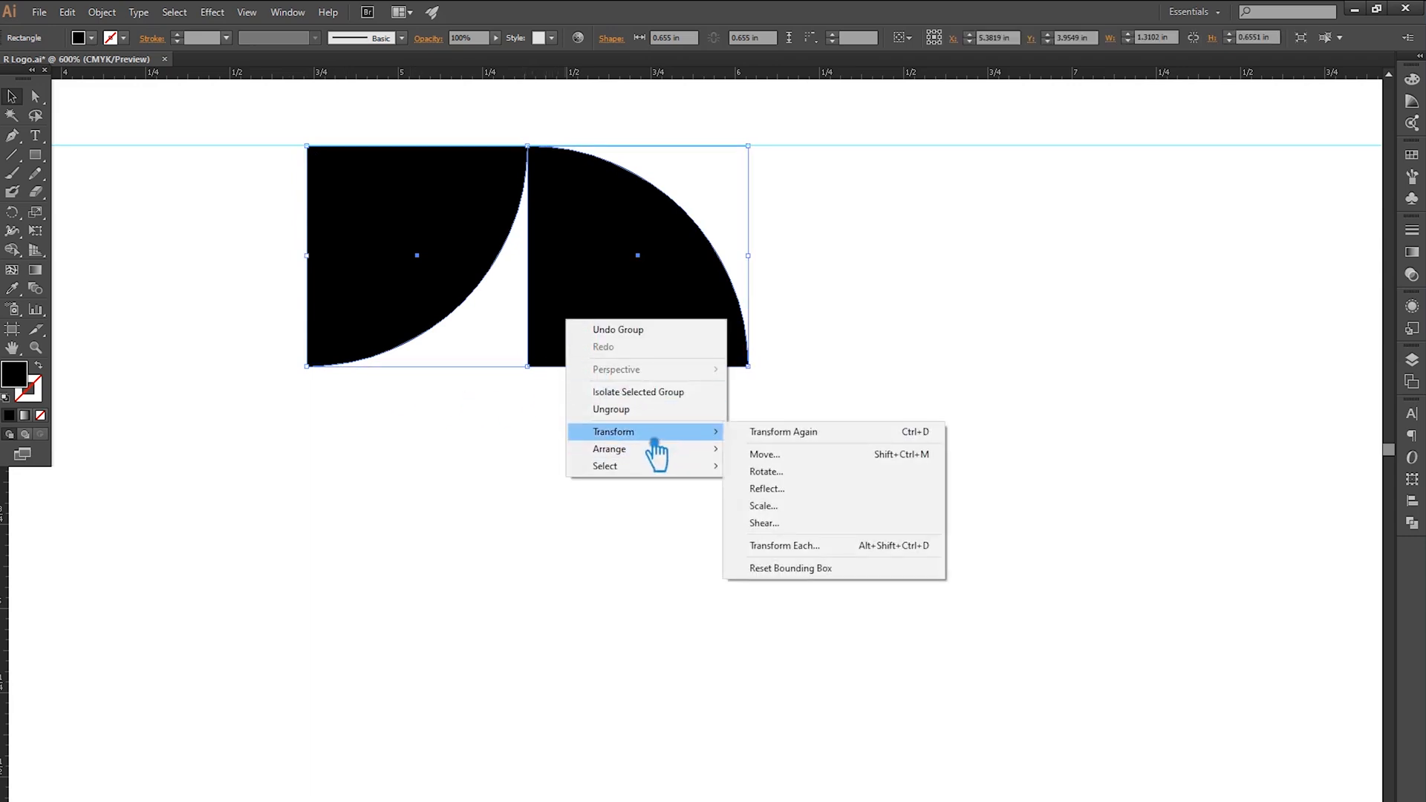
click(470, 458)
Step: Duplicate the grouped pair directly below the original so the four shapes form an R
click(637, 315)
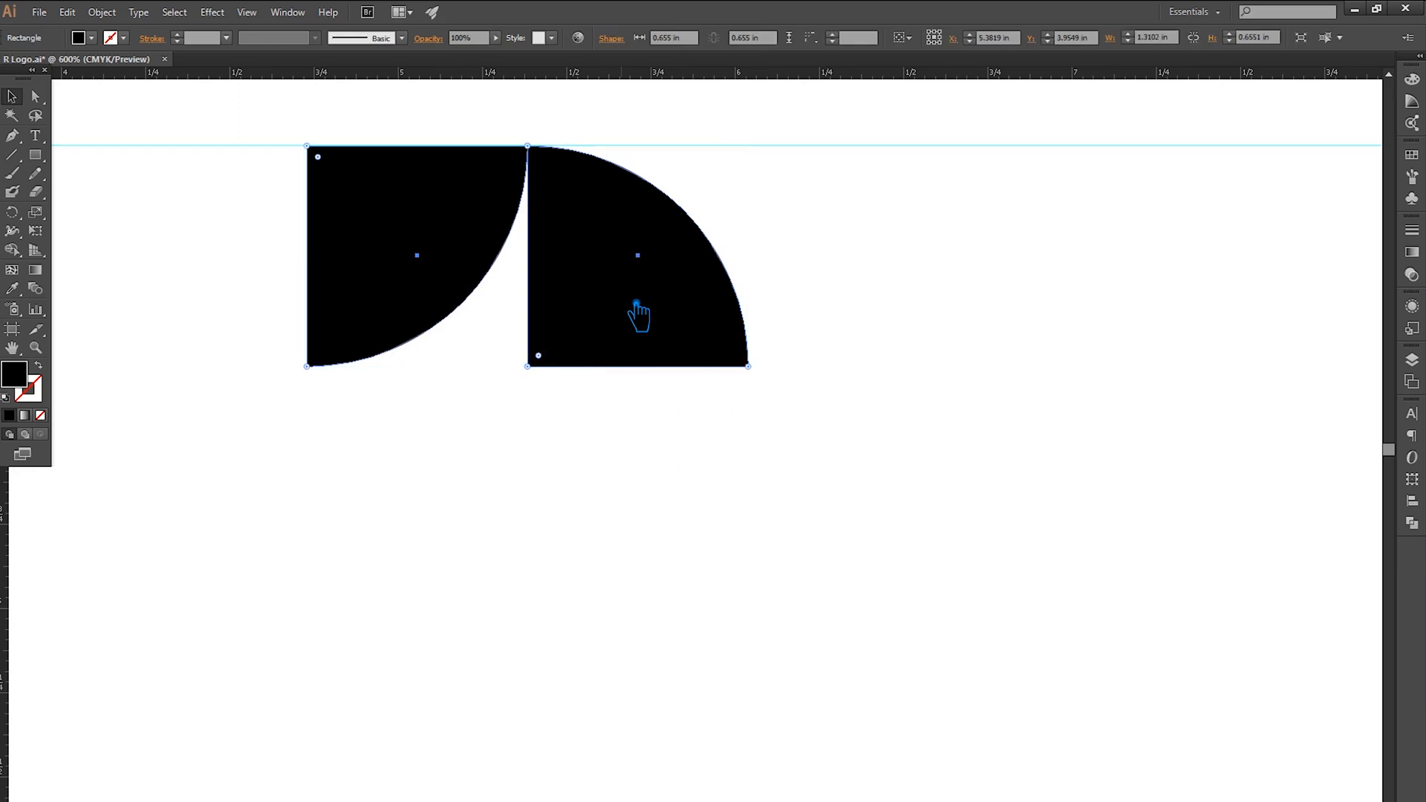
drag(592, 344, 583, 533)
click(1133, 481)
key(ctrl+minus)
drag(946, 439, 748, 503)
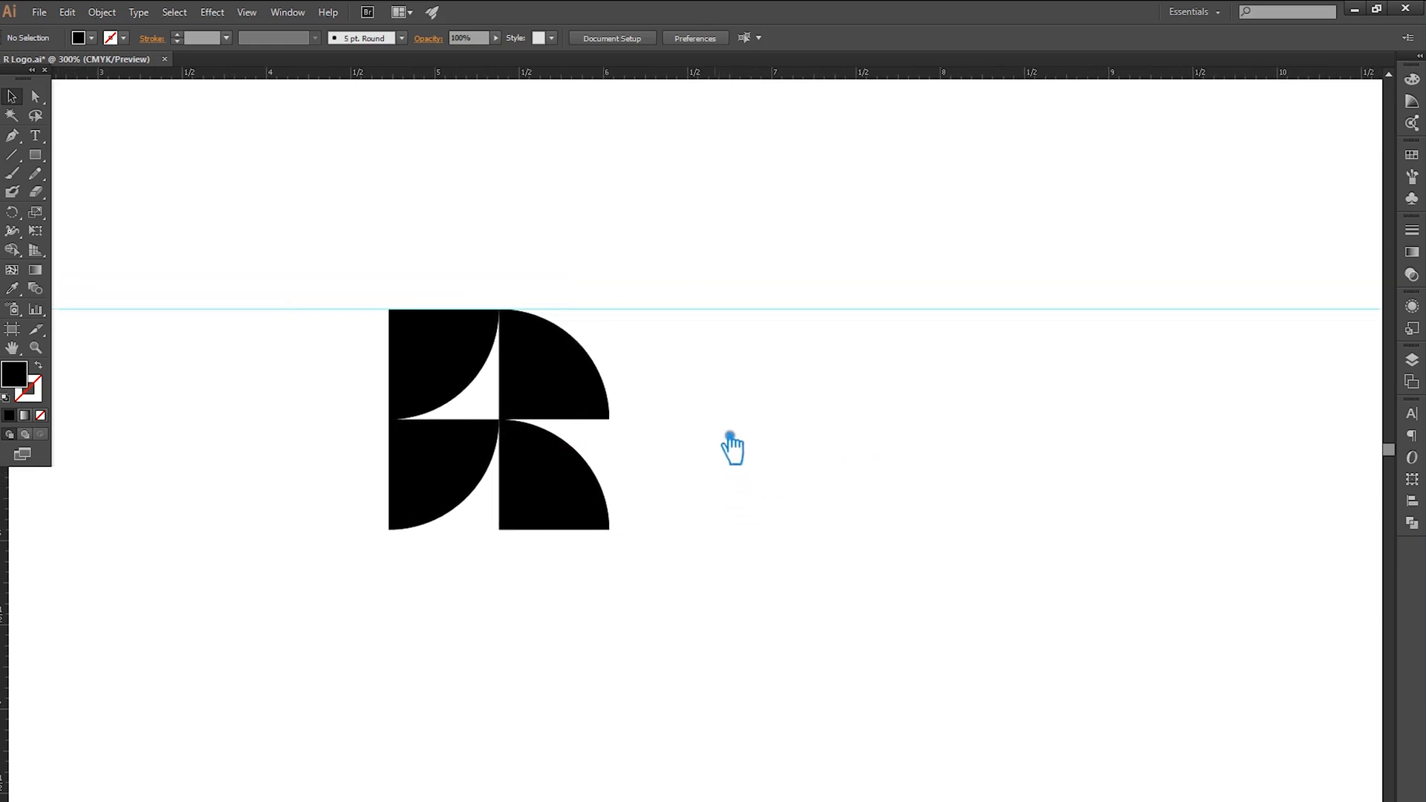
Step: Unlock the guides, delete the horizontal guide above the R, and lock the guides again
right_click(663, 309)
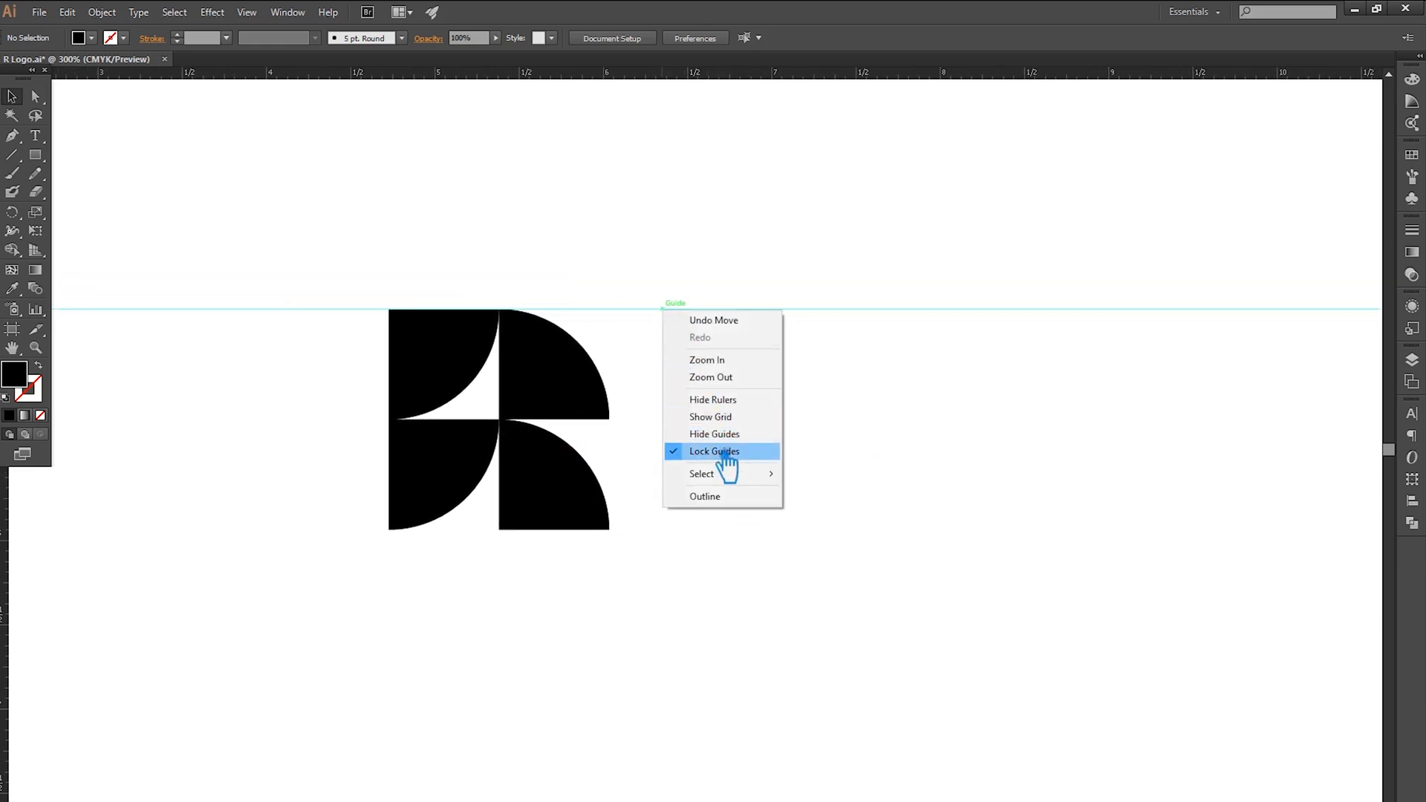
click(721, 451)
click(683, 309)
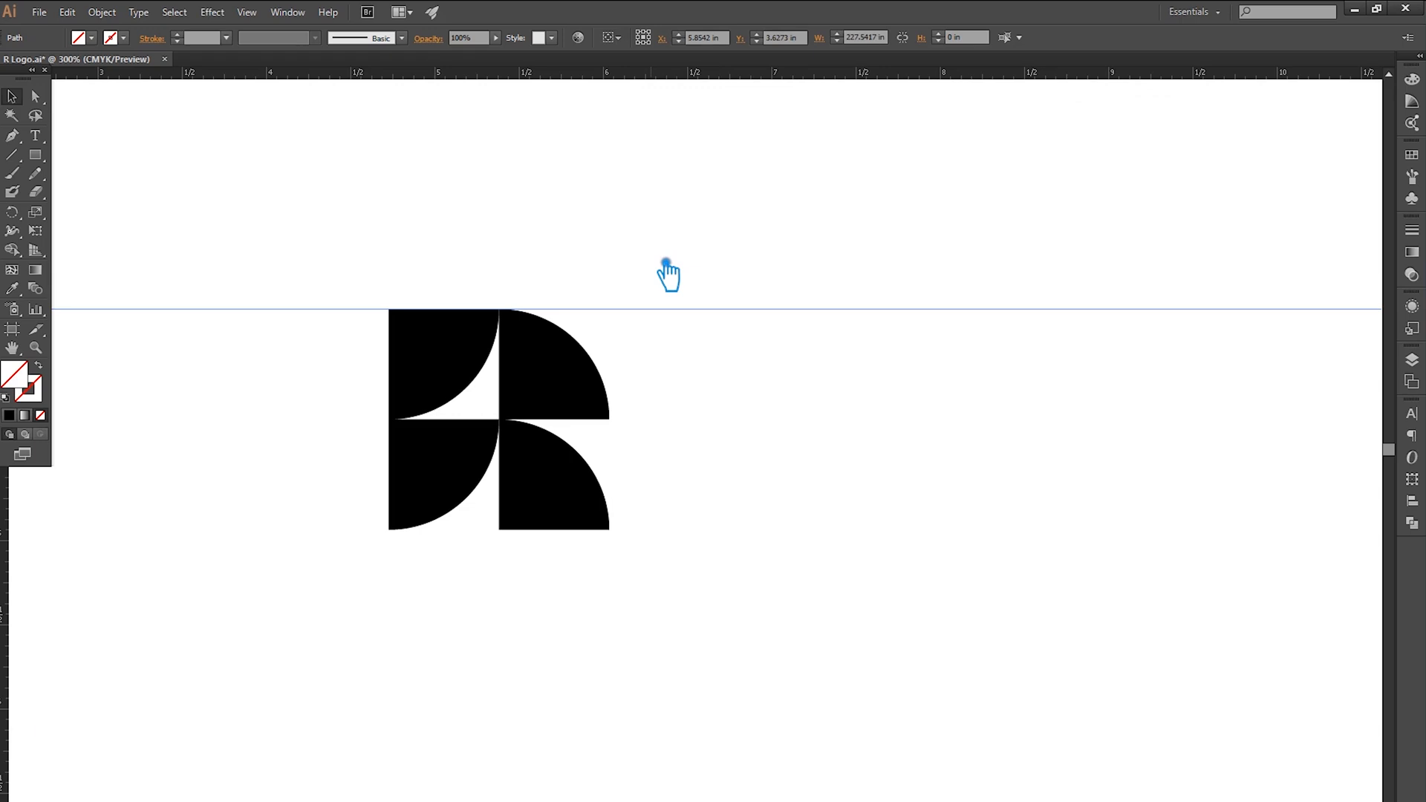
key(Delete)
right_click(666, 273)
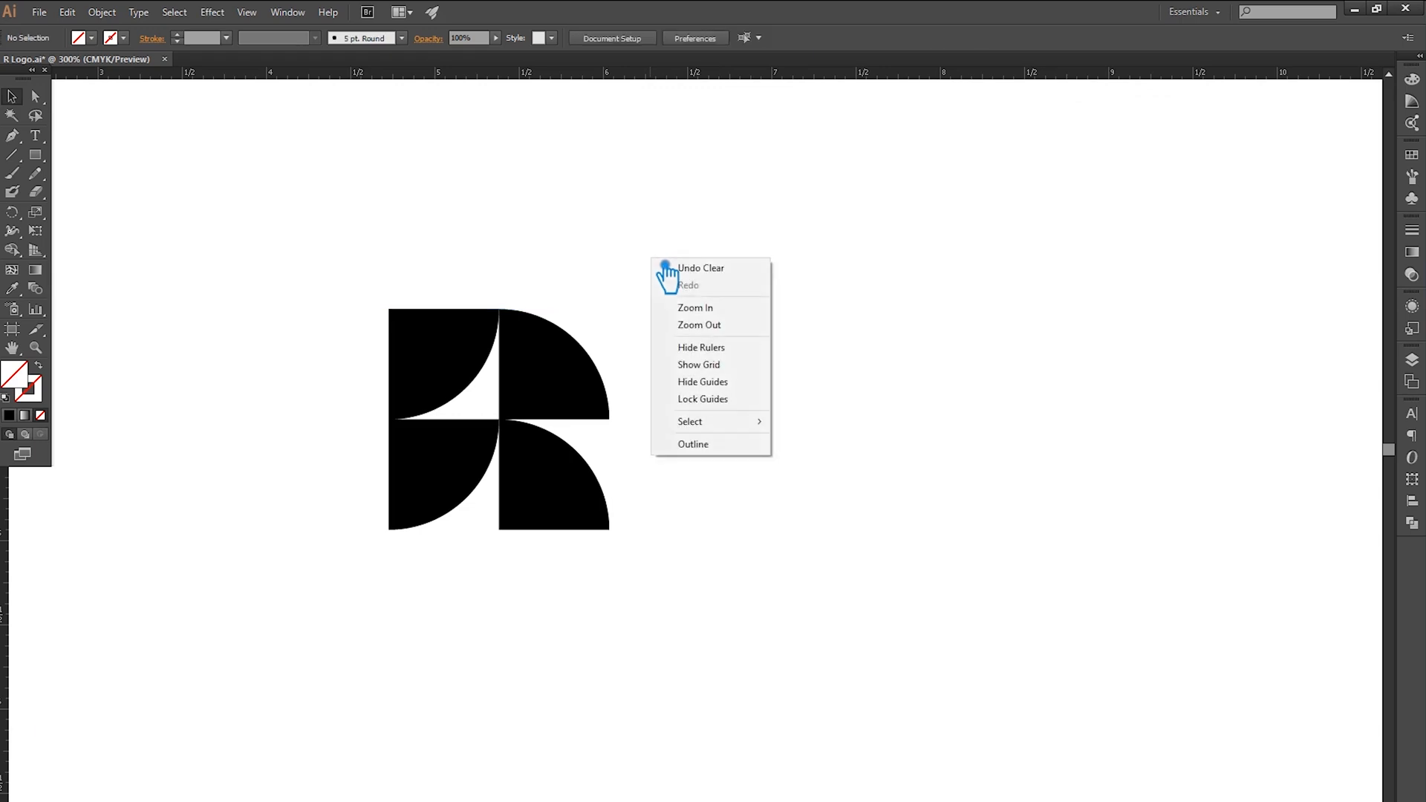
click(718, 400)
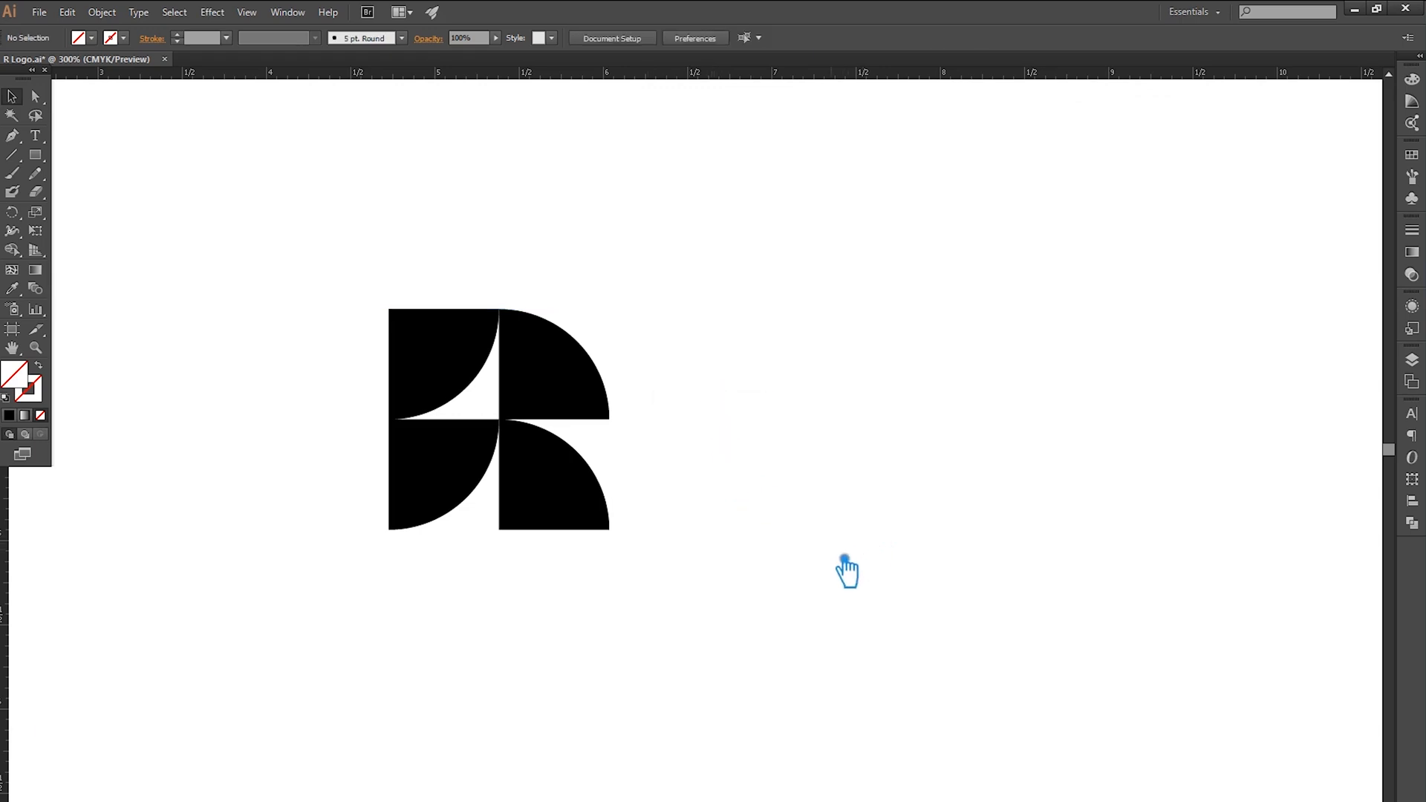
Step: Group all four quarter circles of the R into one object
drag(844, 559, 682, 546)
drag(531, 581, 182, 257)
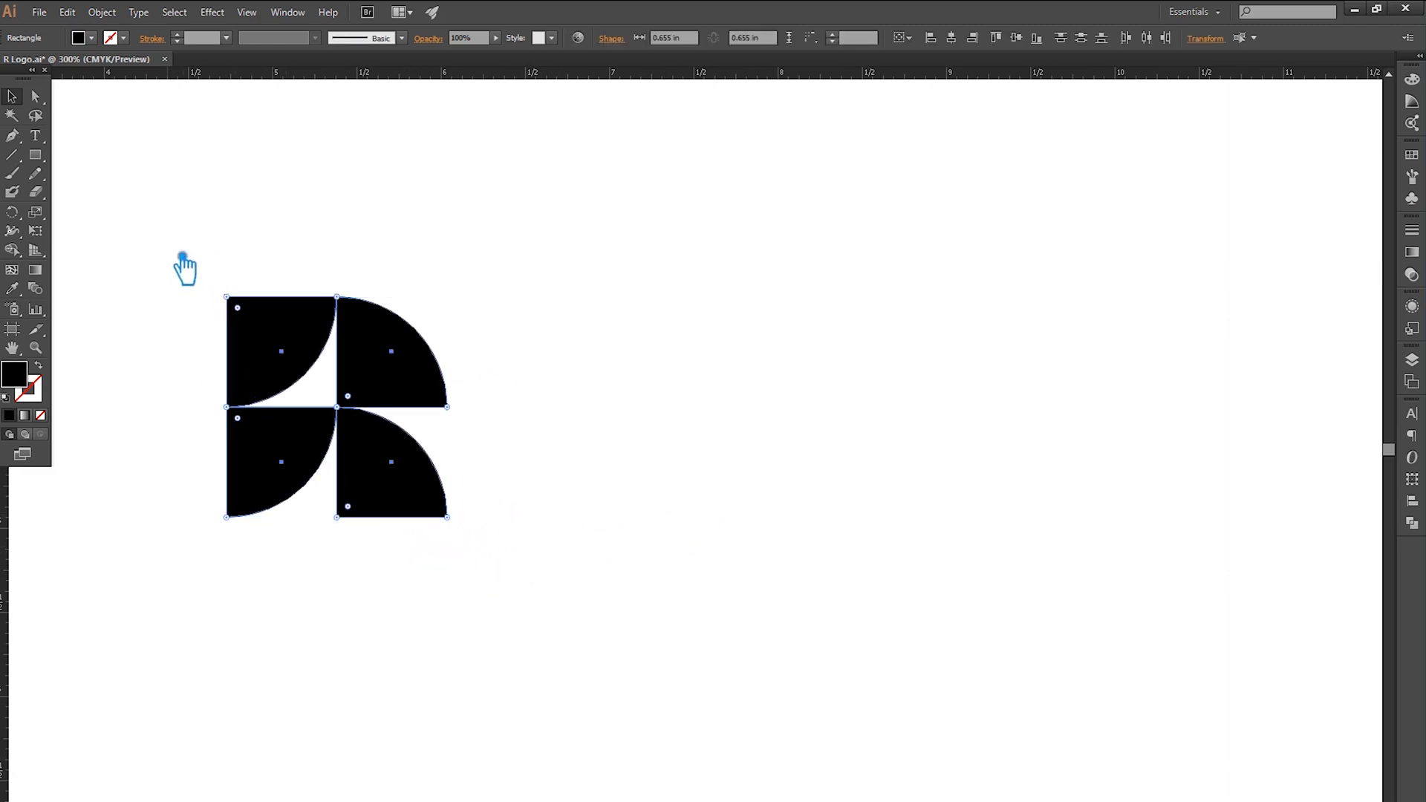
click(667, 397)
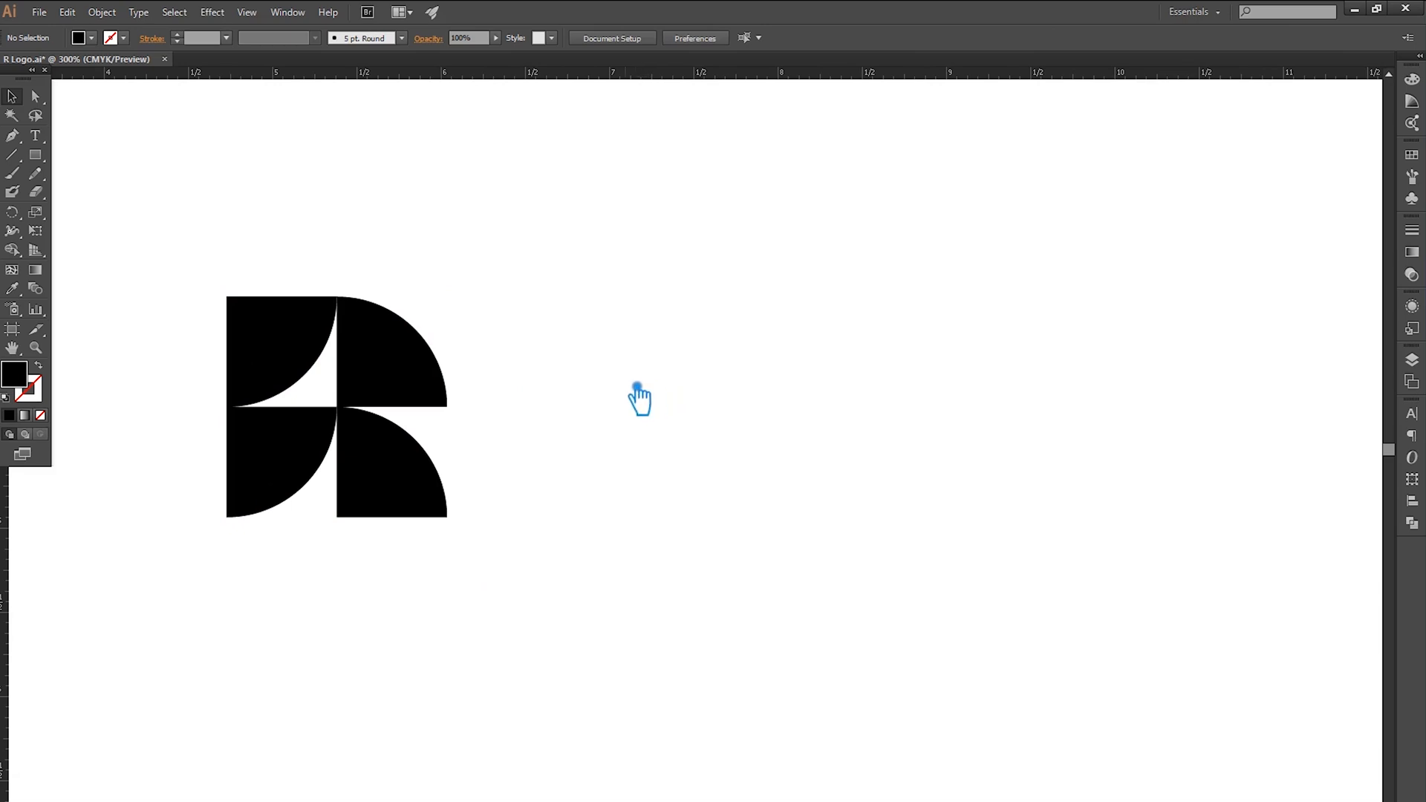
Step: Fill the grouped R with a fully saturated bright blue at hue 231° and save the document
click(431, 386)
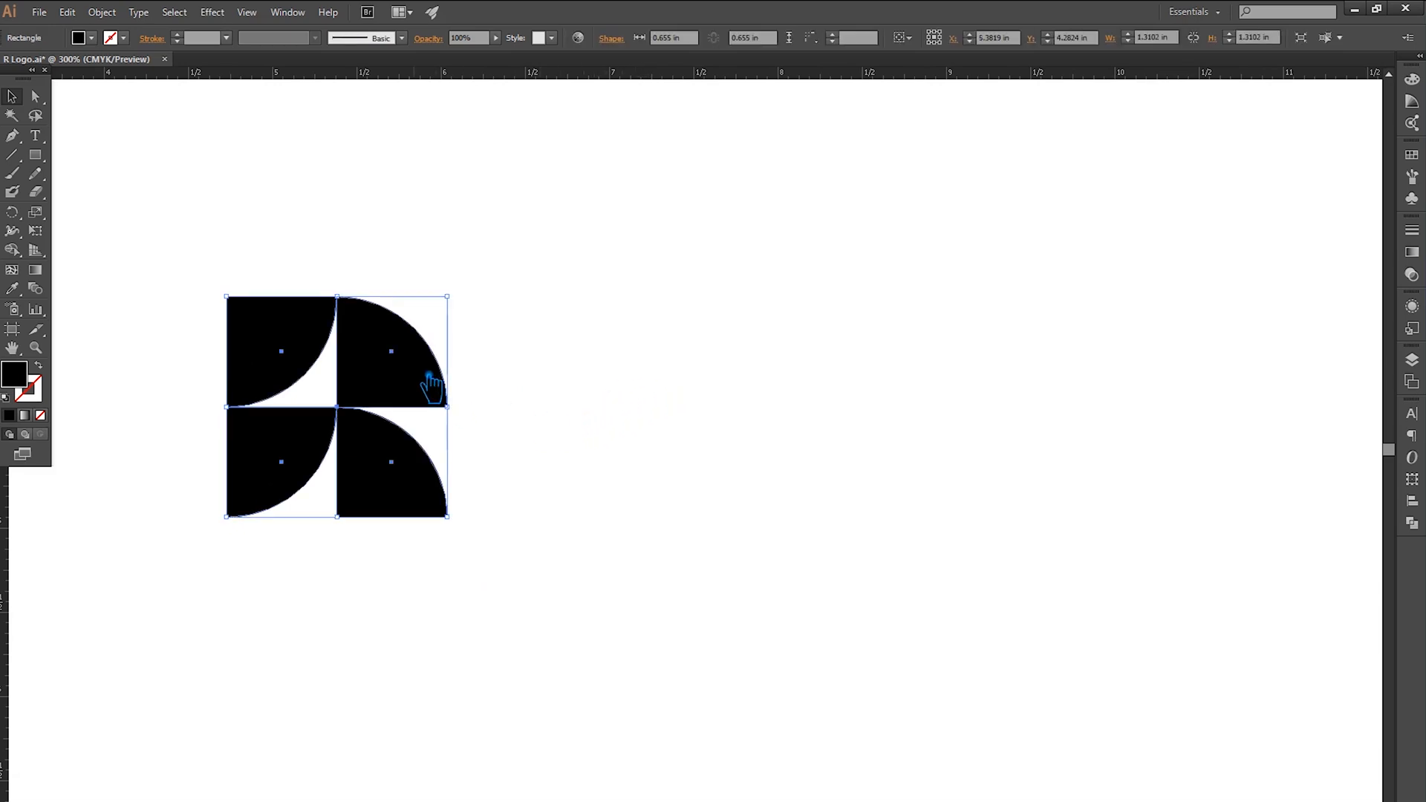
double_click(21, 379)
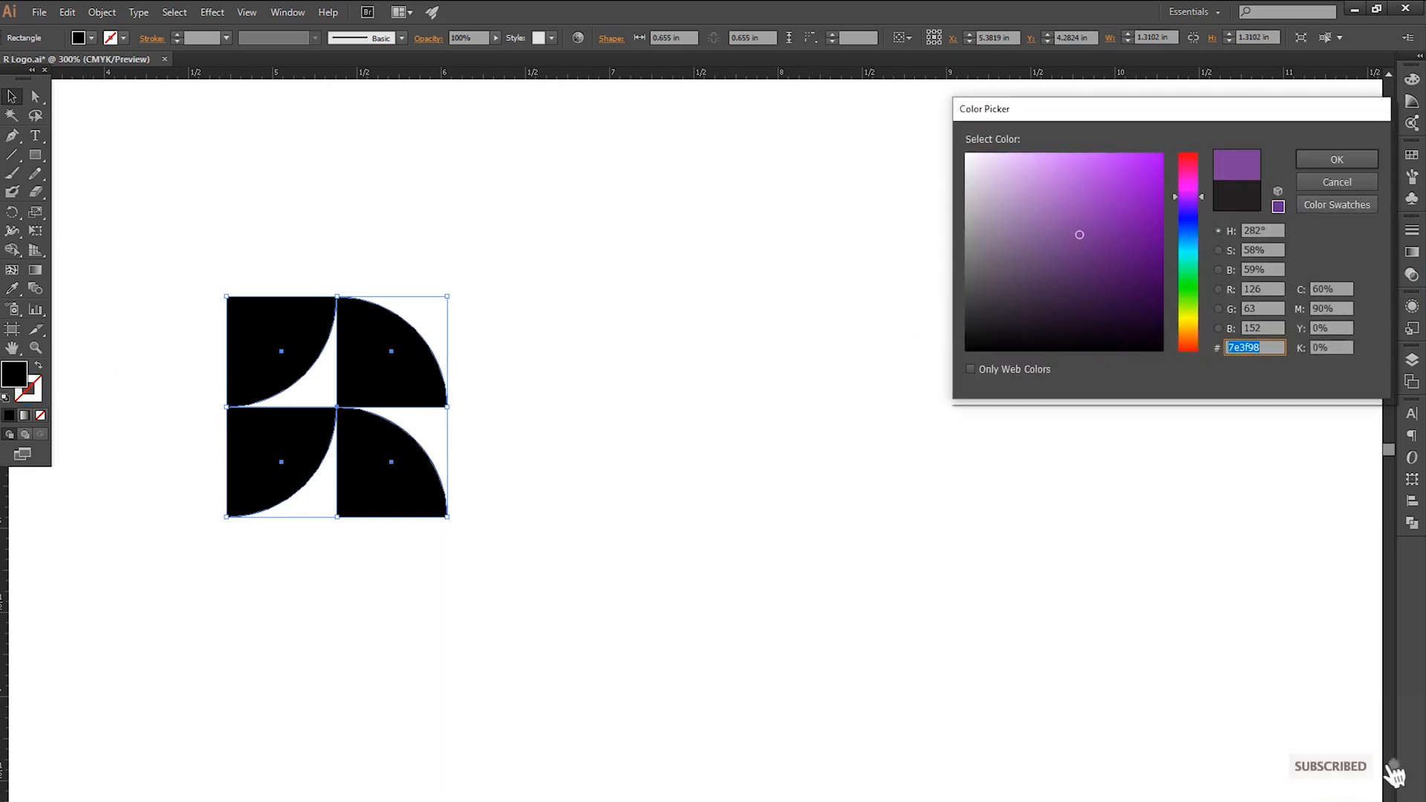
click(1200, 252)
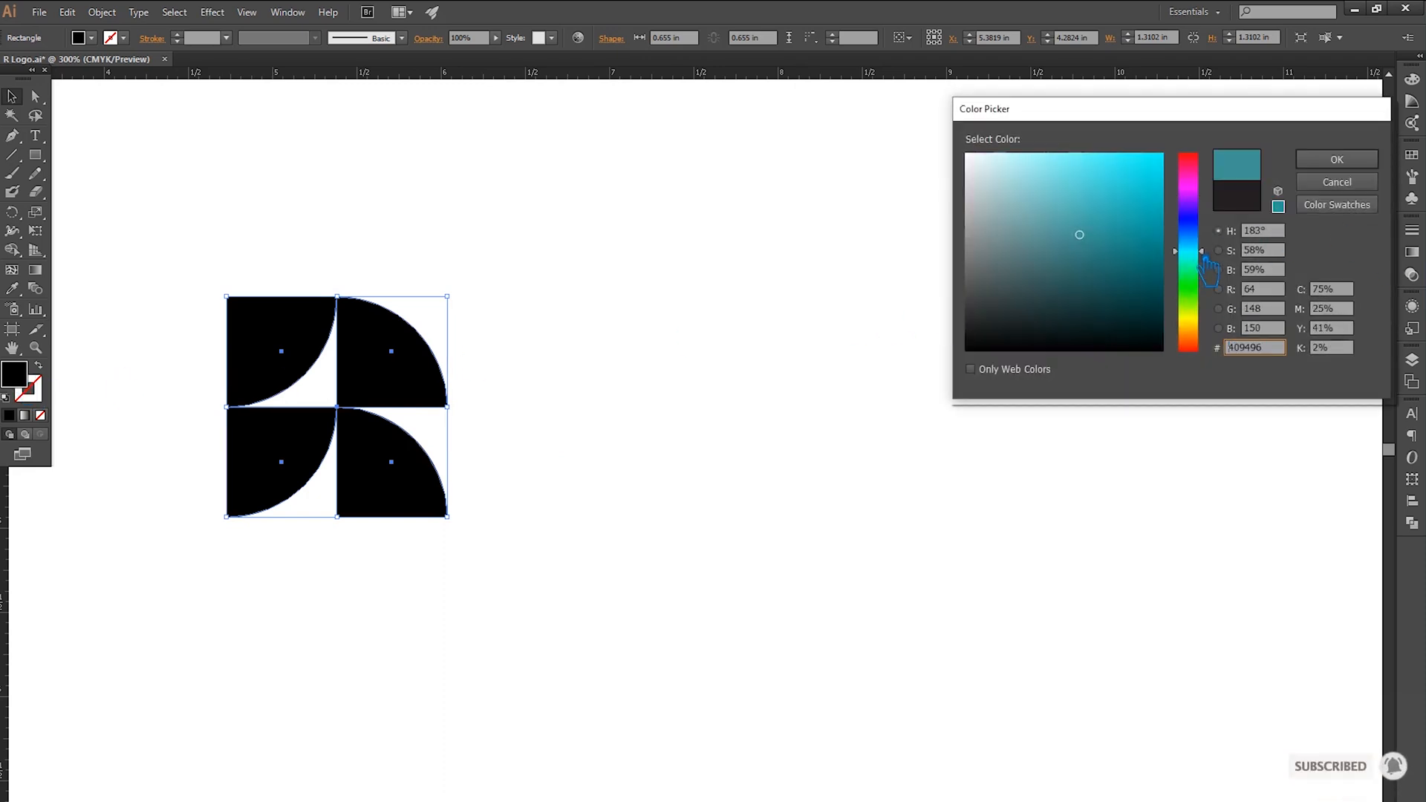
drag(1203, 256, 1203, 232)
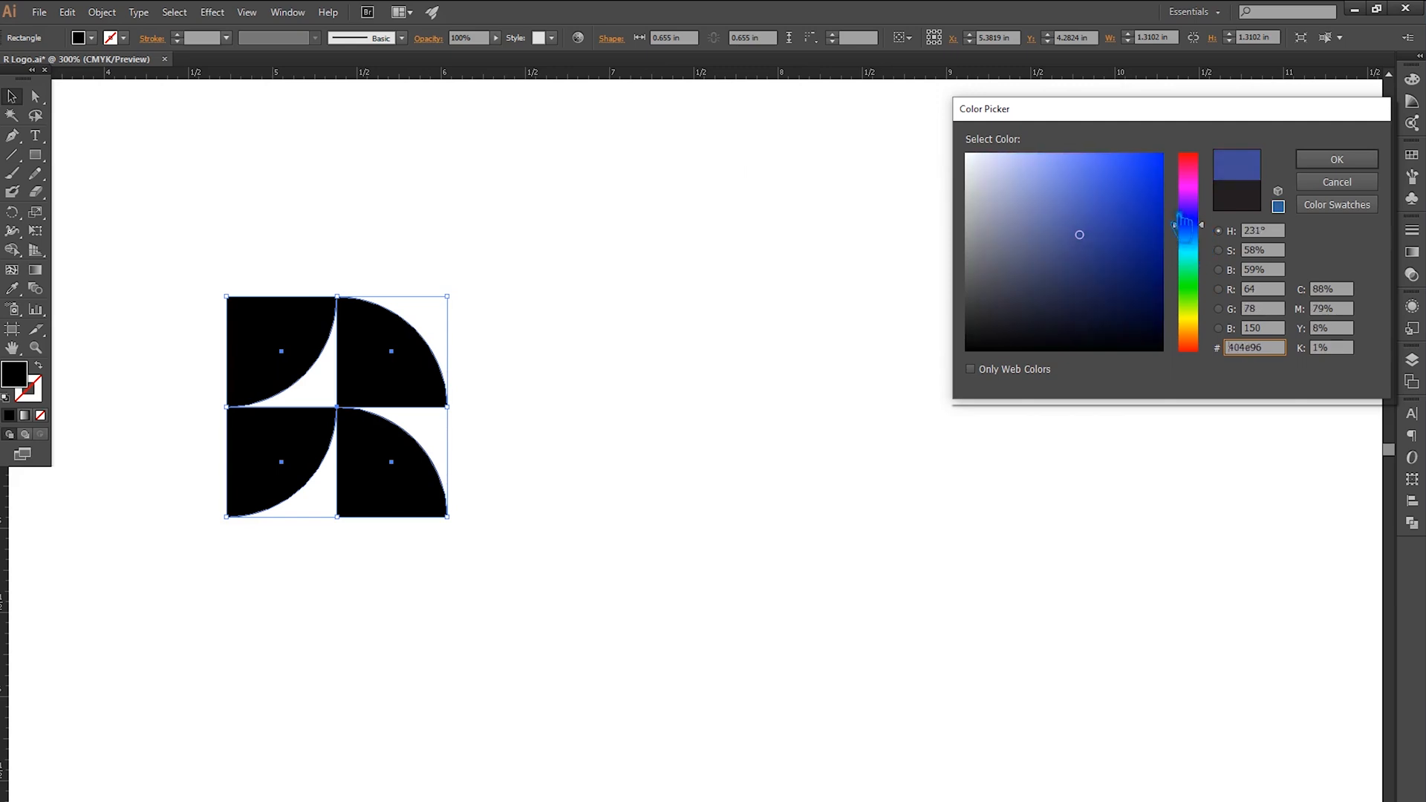
click(1161, 154)
click(1341, 159)
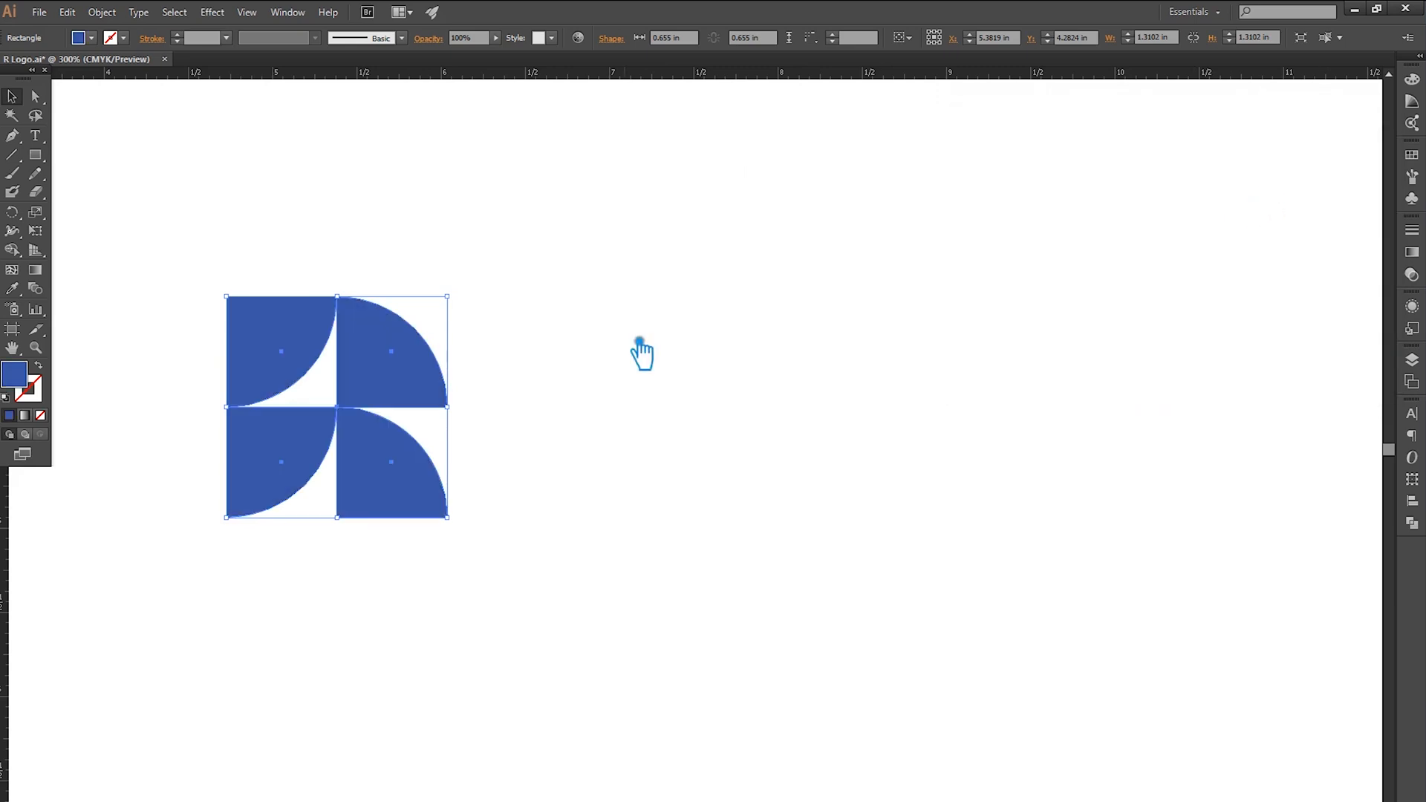
click(640, 354)
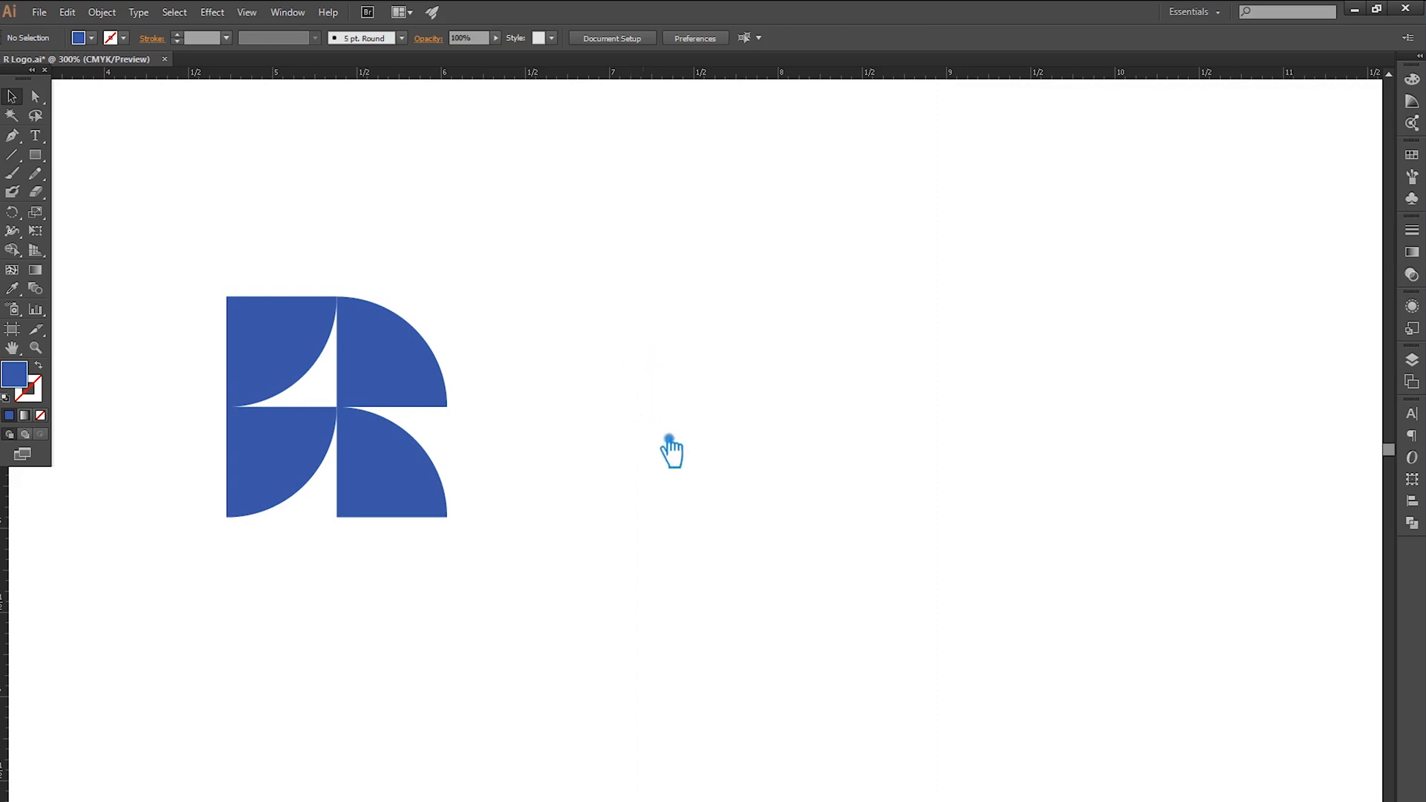
key(ctrl+s)
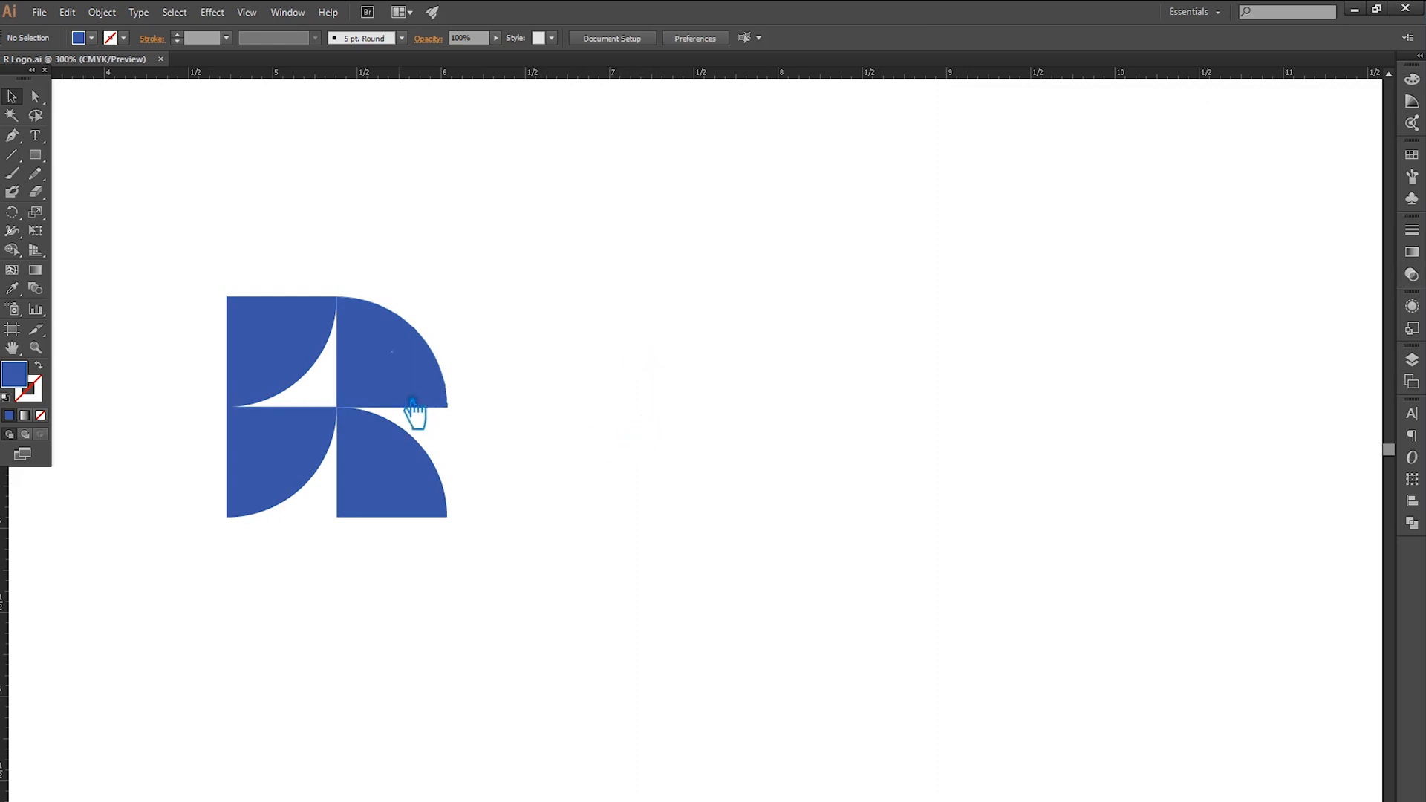
Step: Place a duplicate of the blue R beside the original and swap the duplicate's fill and stroke
click(393, 387)
drag(377, 462, 631, 468)
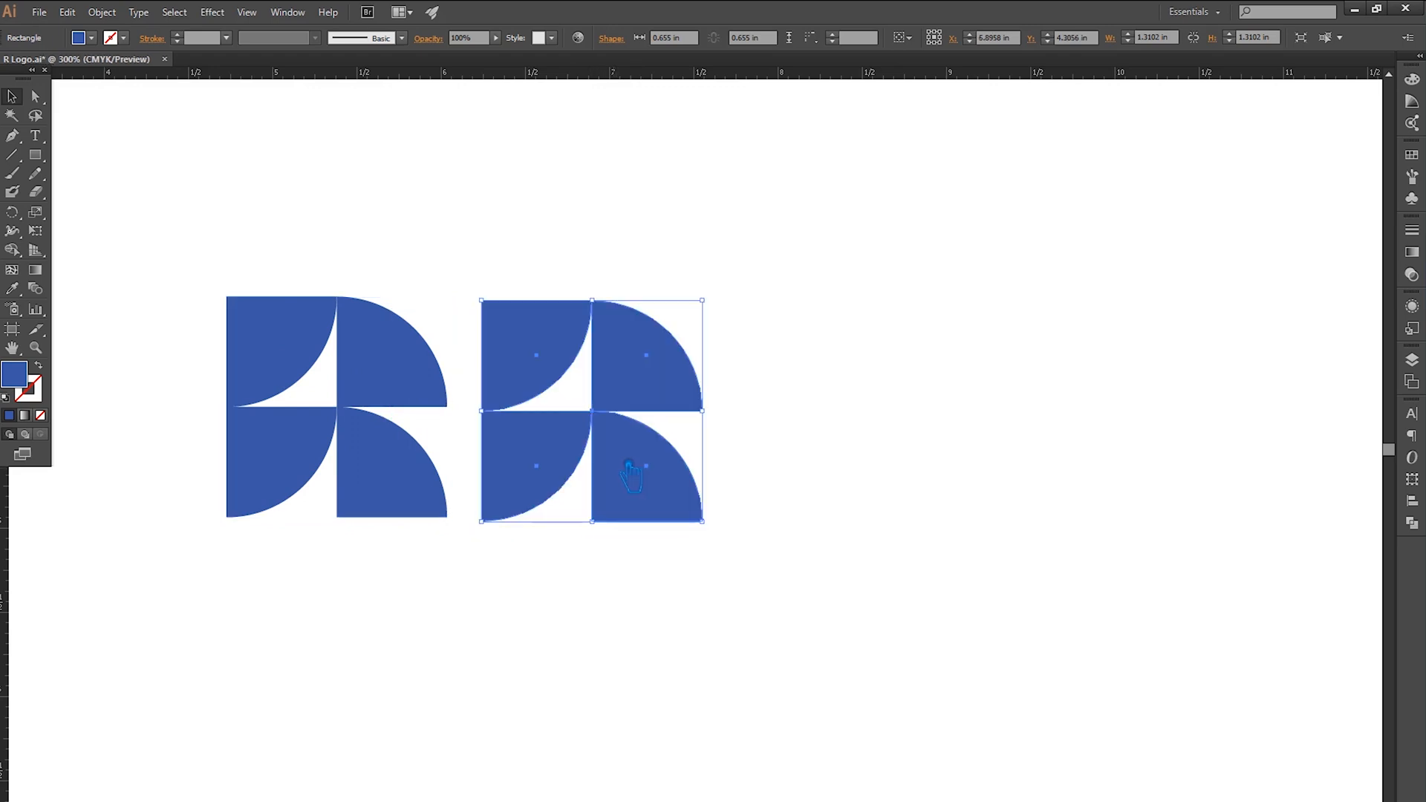
click(39, 366)
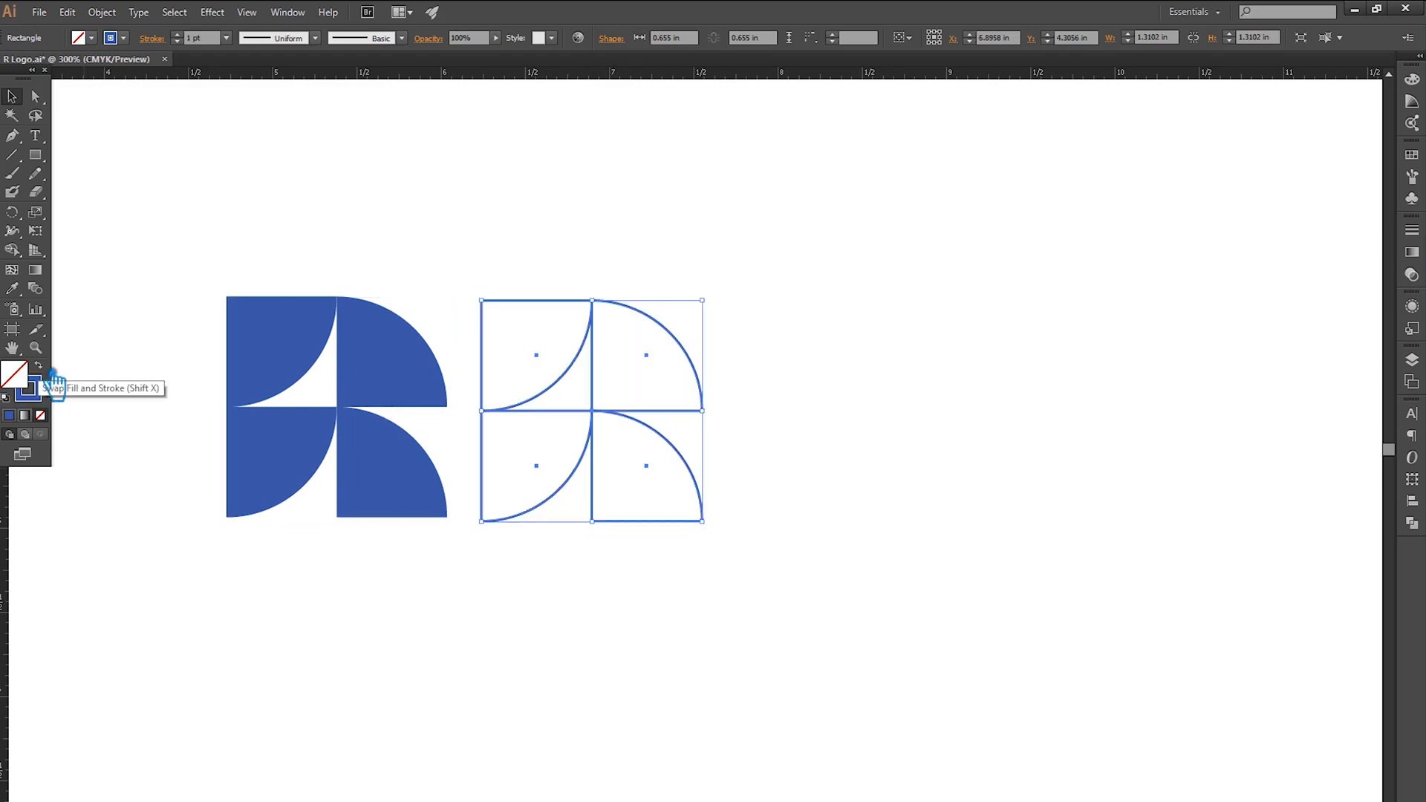
Step: Set the outlined R's stroke weight to 6 pt
click(195, 39)
scroll(193, 40, up, 1)
scroll(195, 40, up, 3)
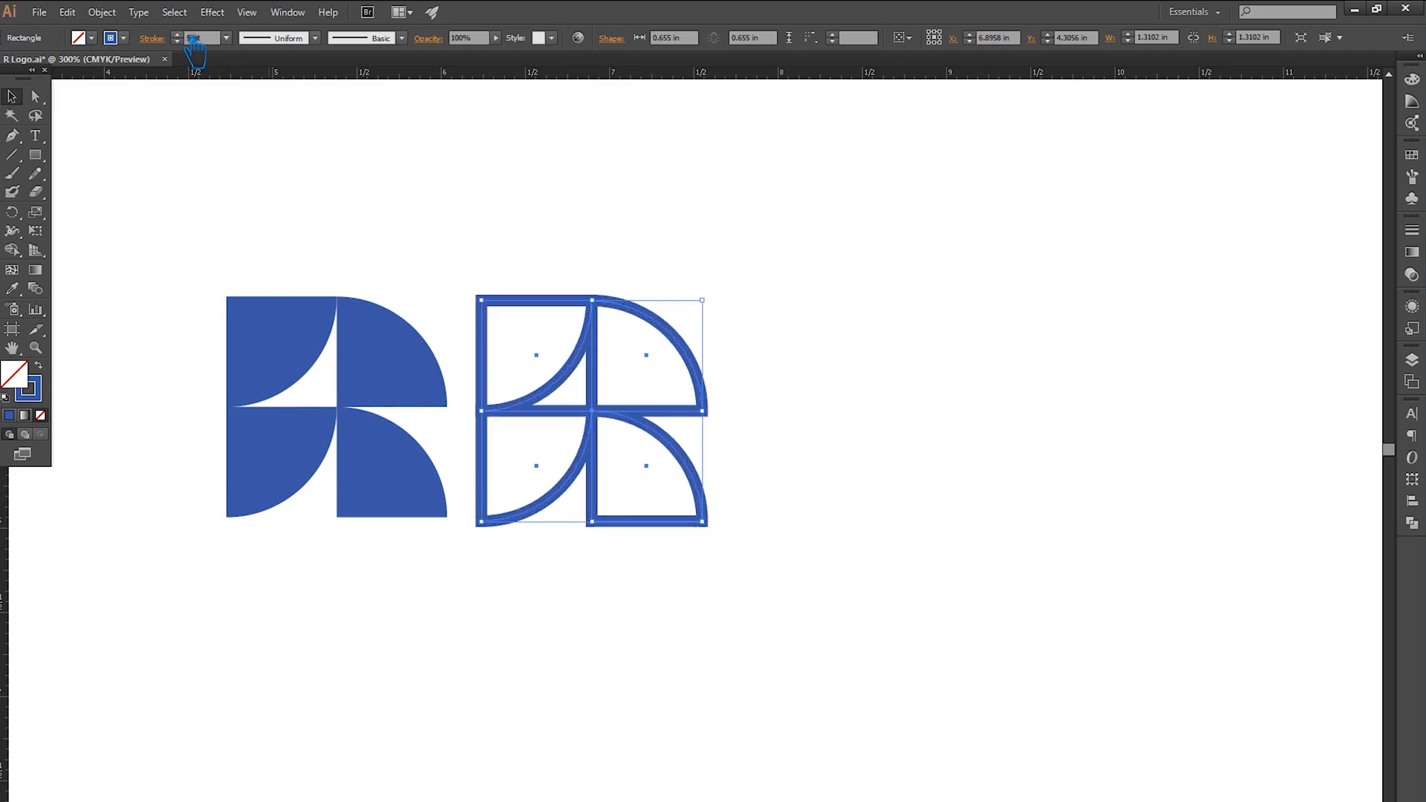
scroll(194, 41, up, 1)
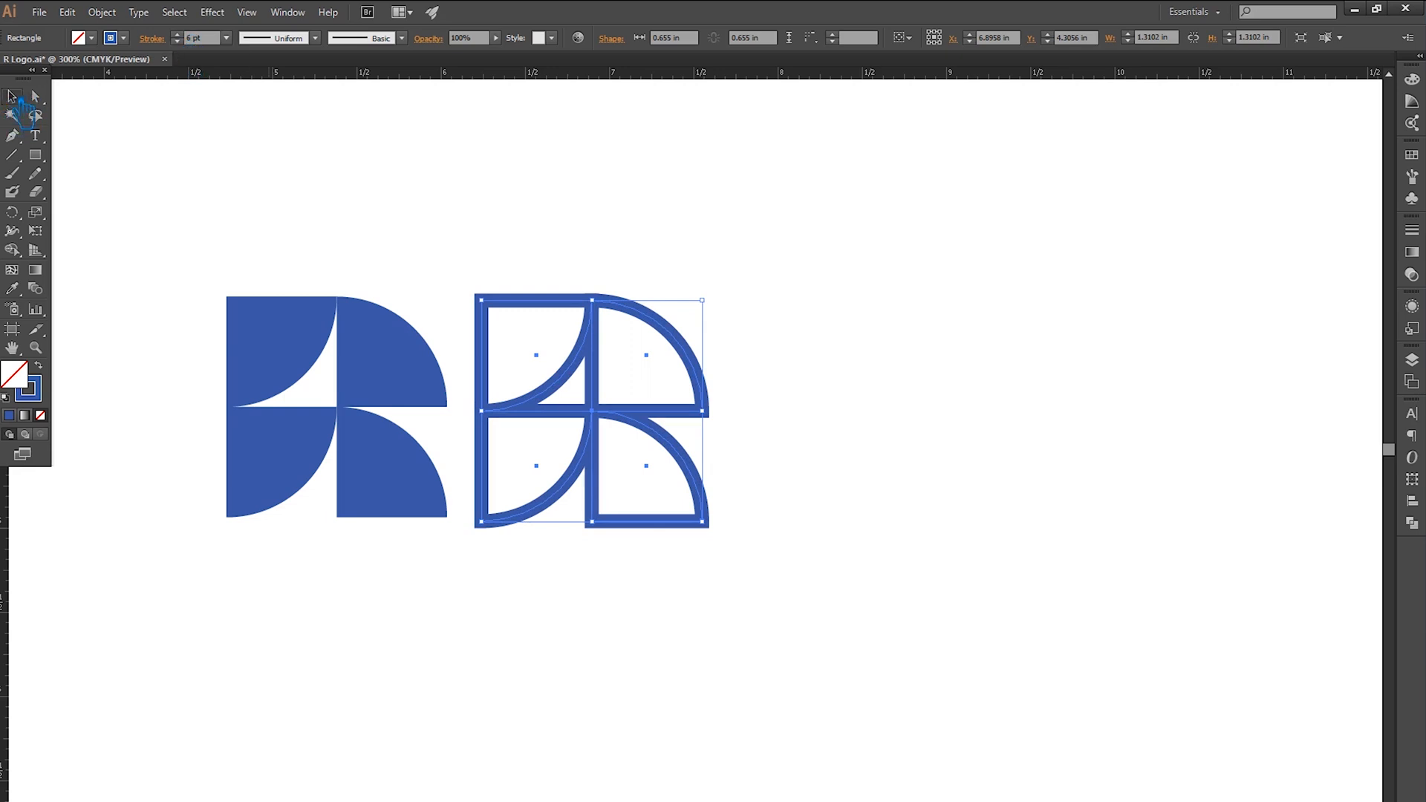
click(707, 508)
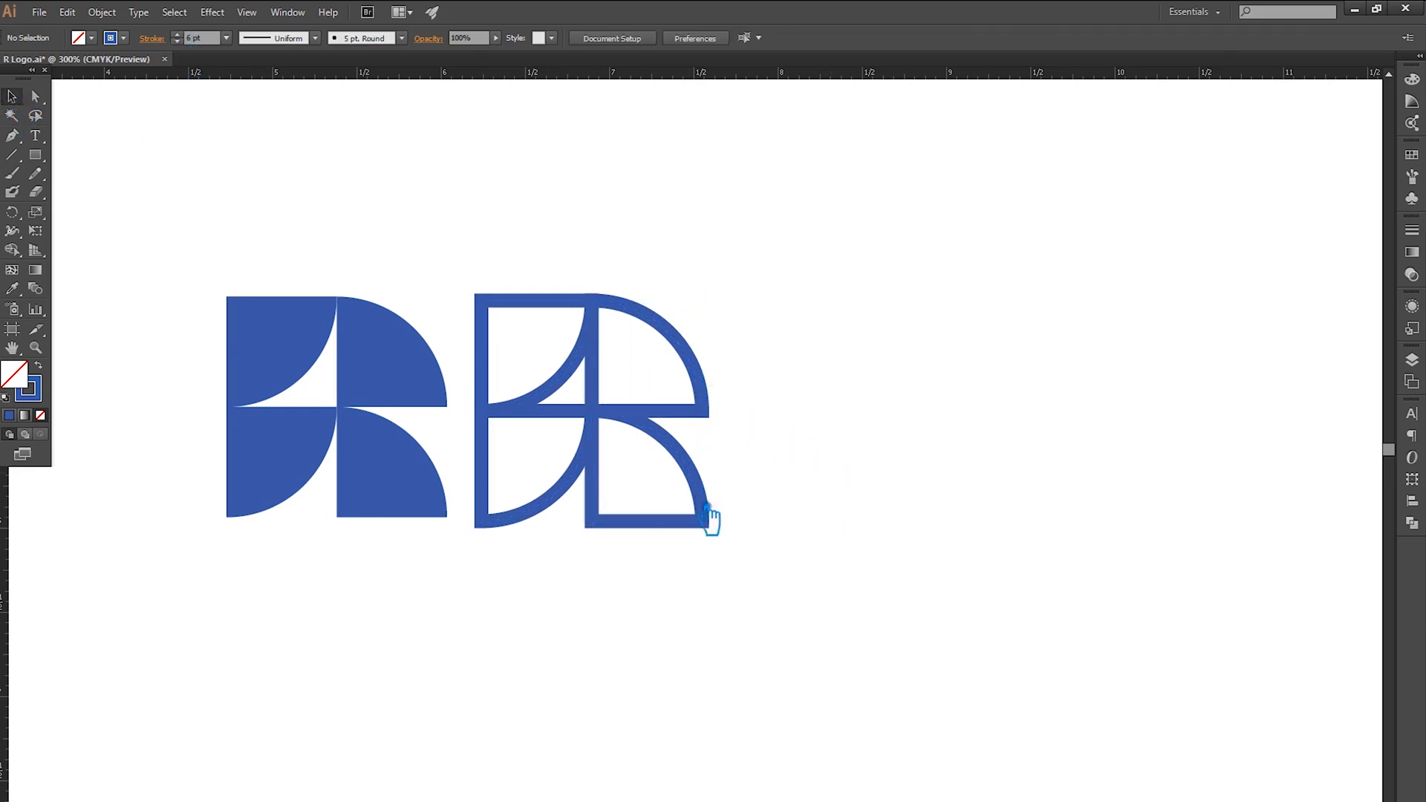
Step: Duplicate the outlined R to its right as a third version of the logo
click(602, 420)
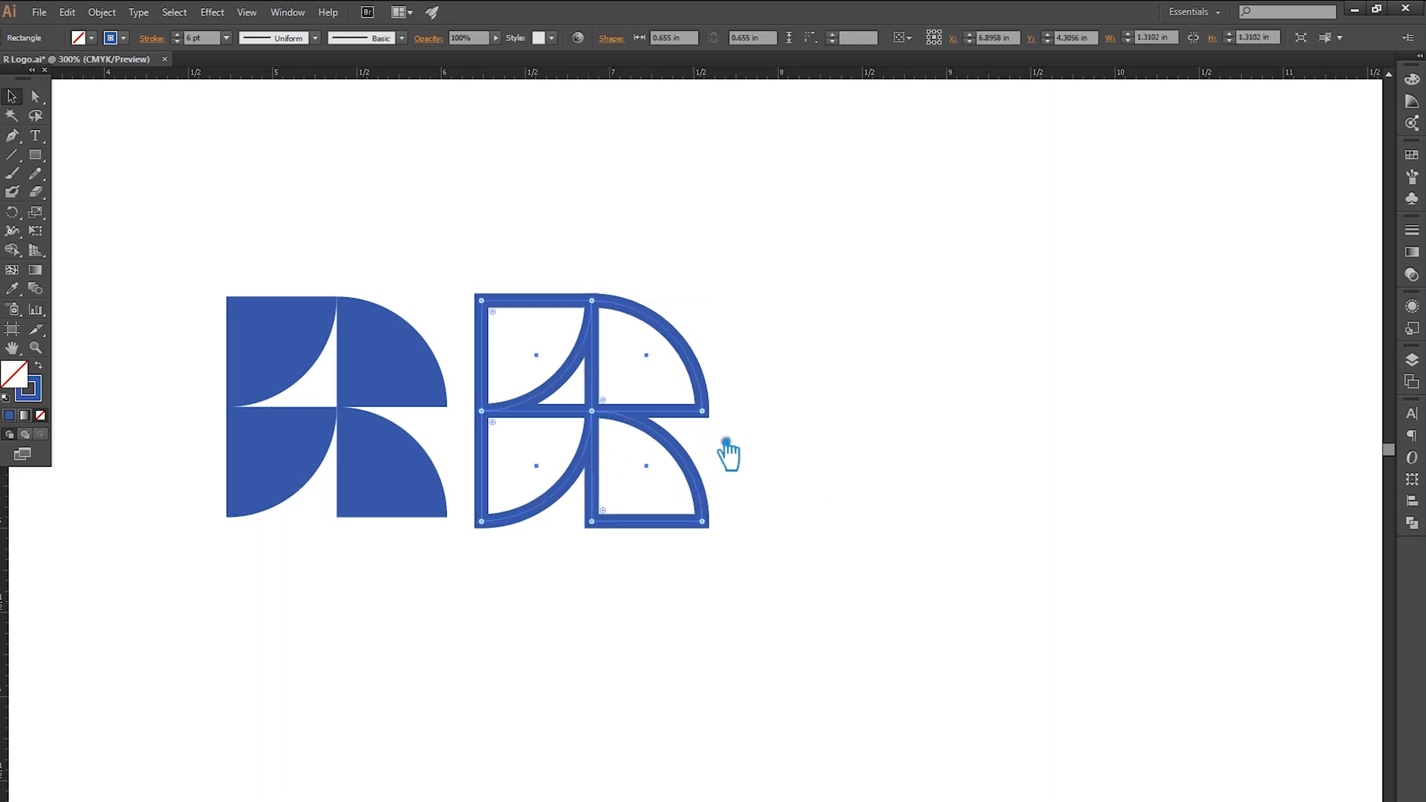
click(728, 455)
drag(605, 421, 864, 422)
Step: Set the middle outlined R's stroke weight to 9 pt
click(606, 424)
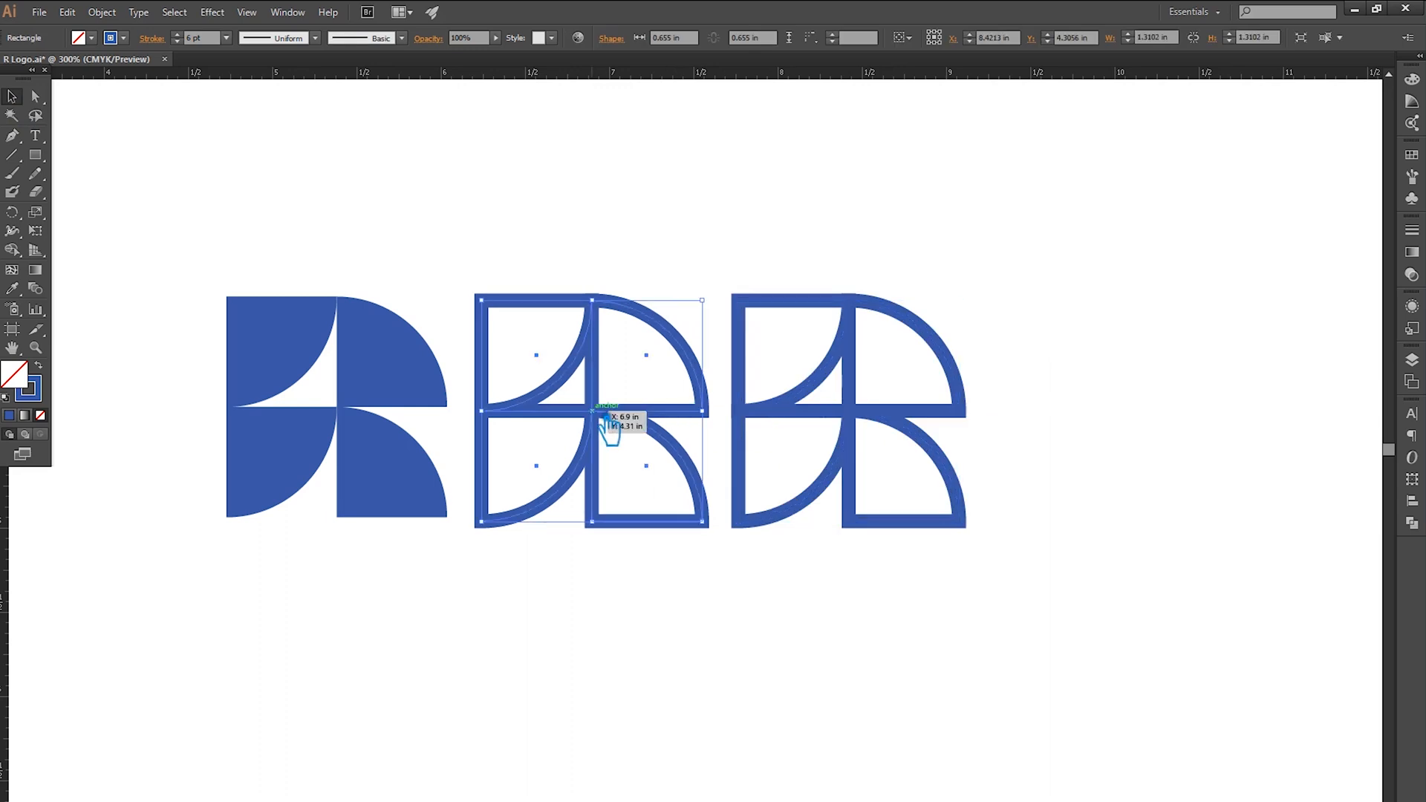
click(178, 34)
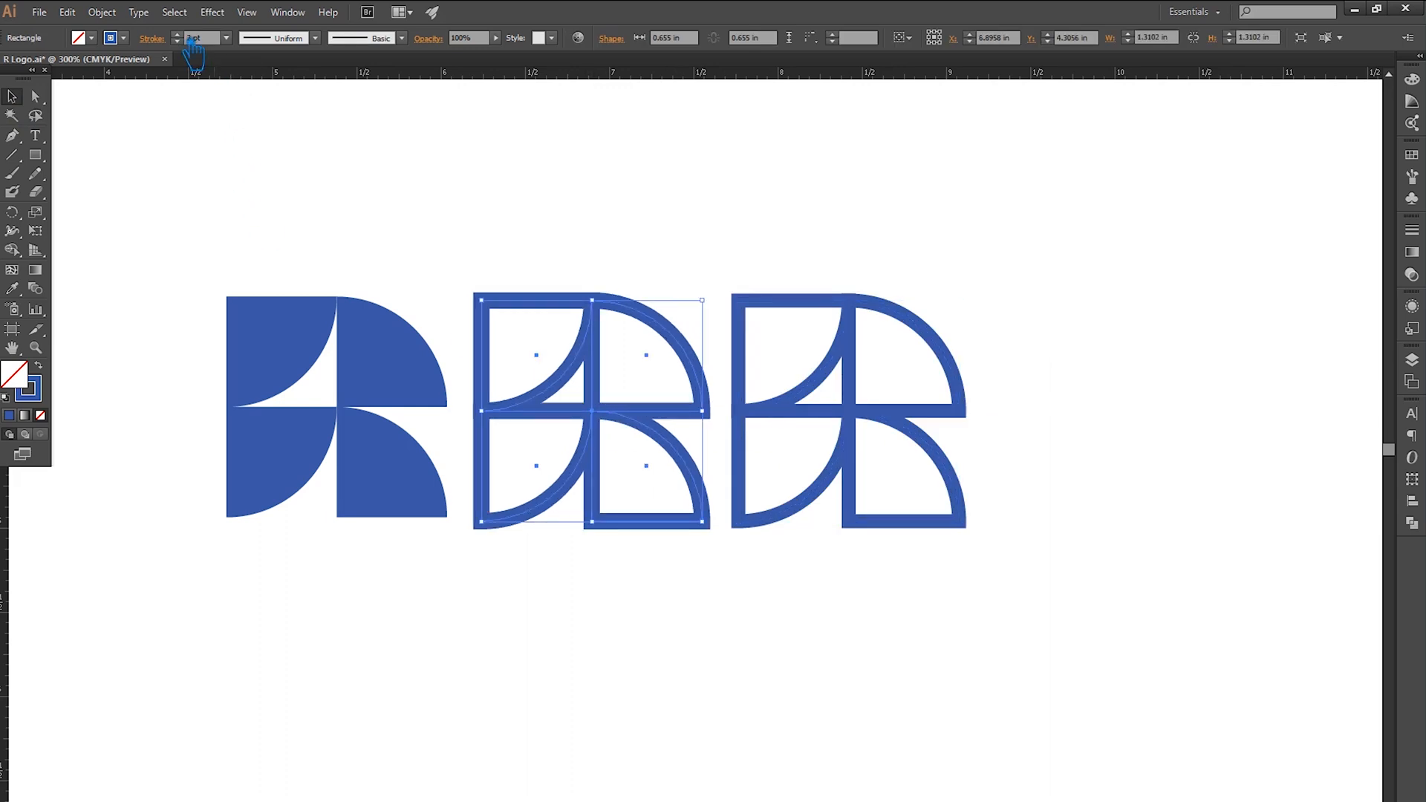
click(460, 221)
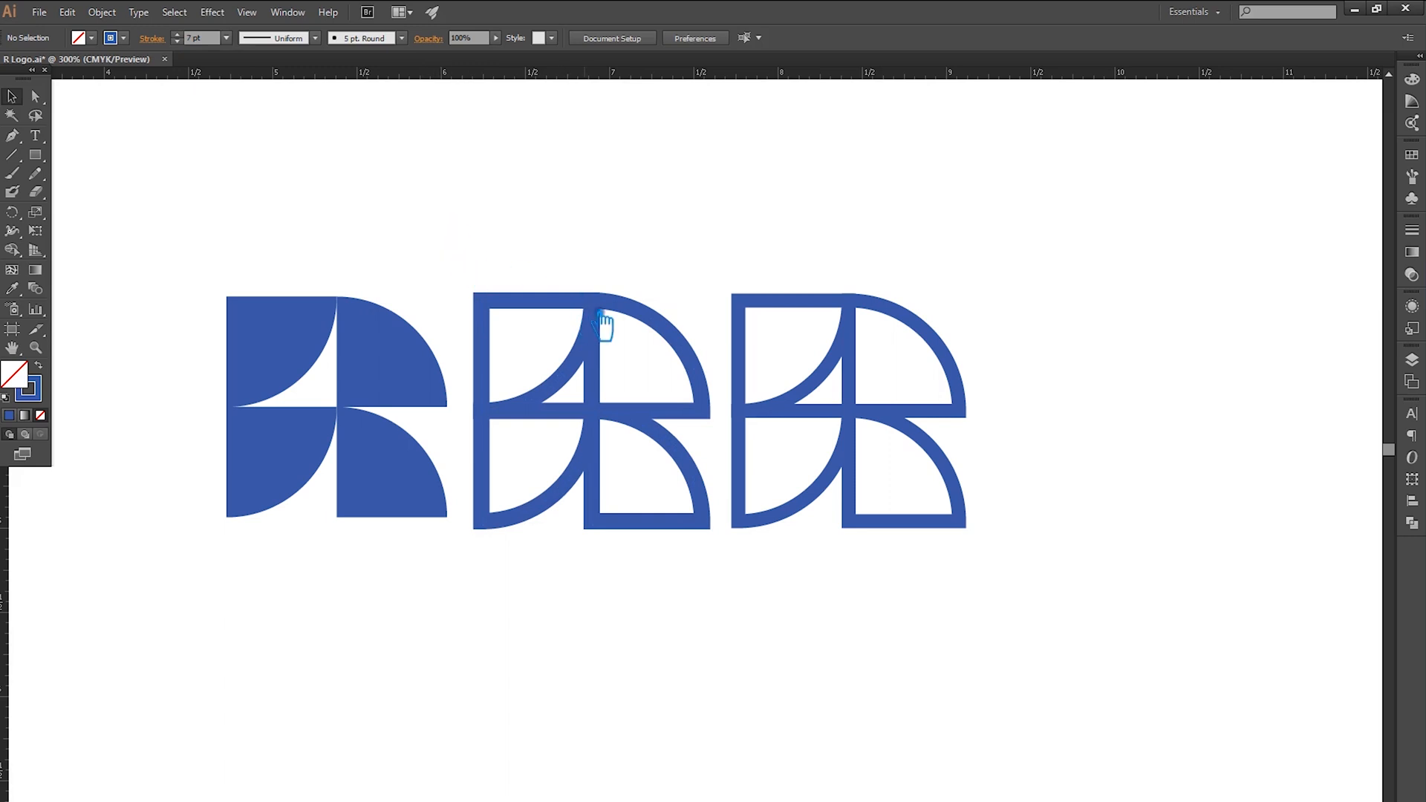
click(554, 313)
click(193, 37)
key(Up)
key(Up)
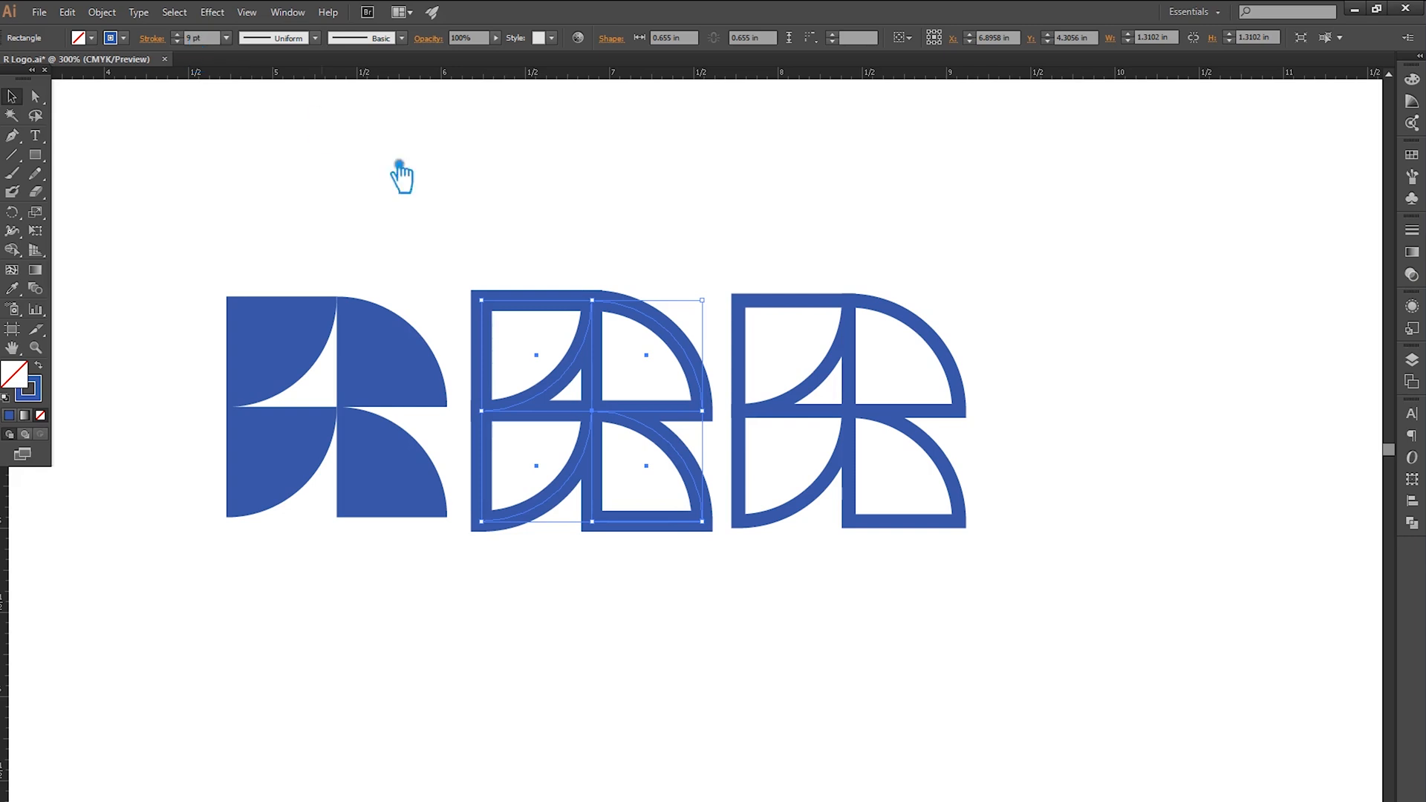
click(446, 201)
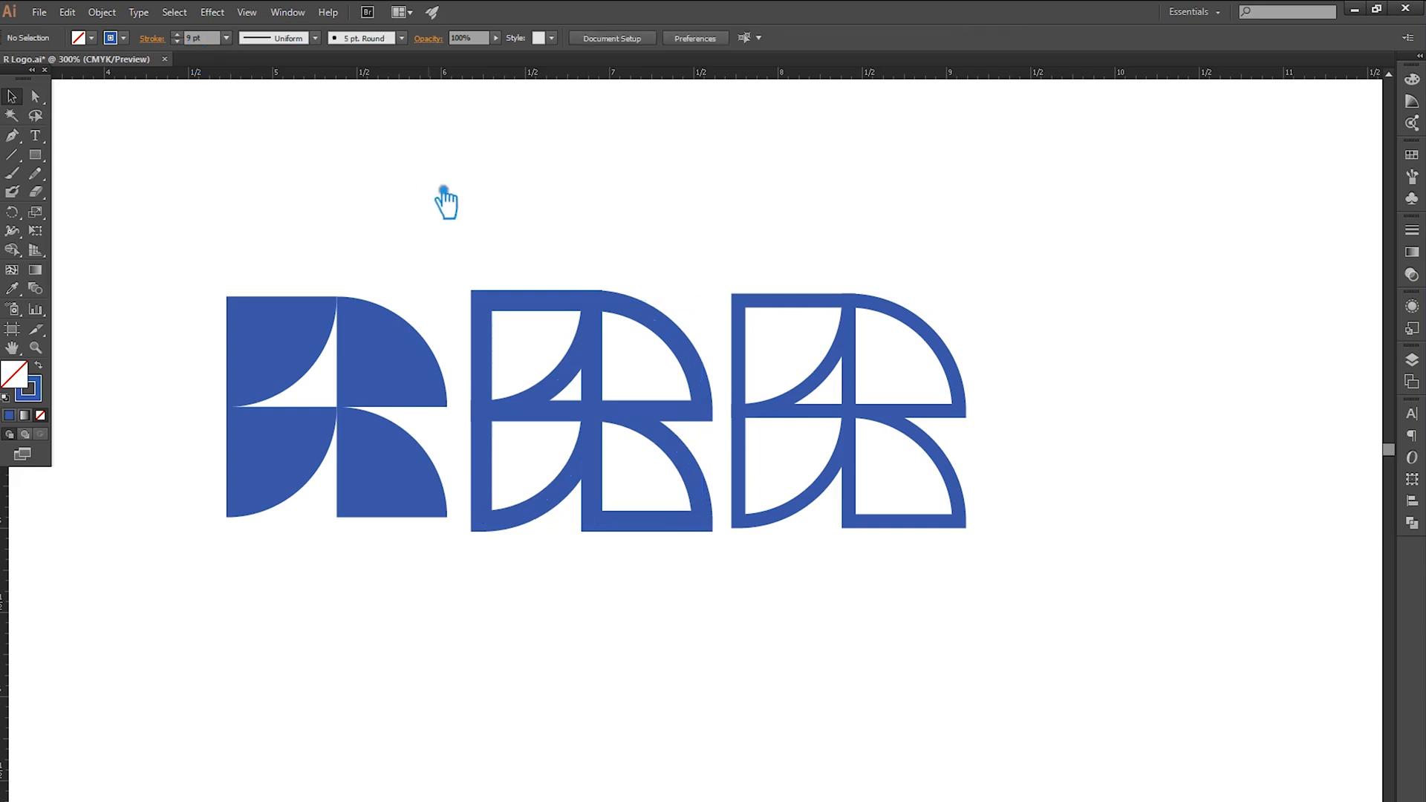
Step: Move the thin-outlined R farther to the right and distribute the three logos with equal horizontal spacing
click(865, 430)
click(732, 637)
drag(881, 431, 911, 431)
click(1174, 511)
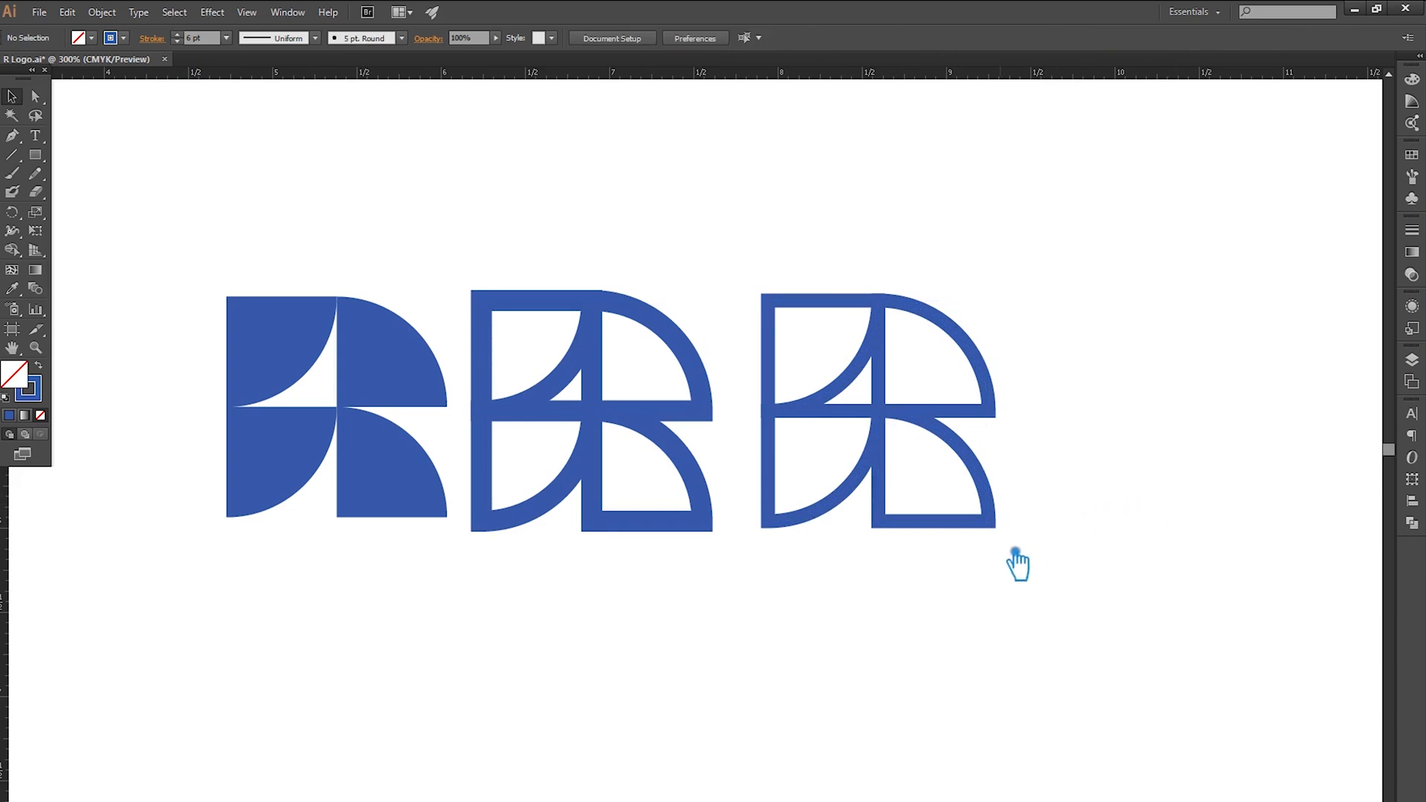
drag(1063, 584, 211, 272)
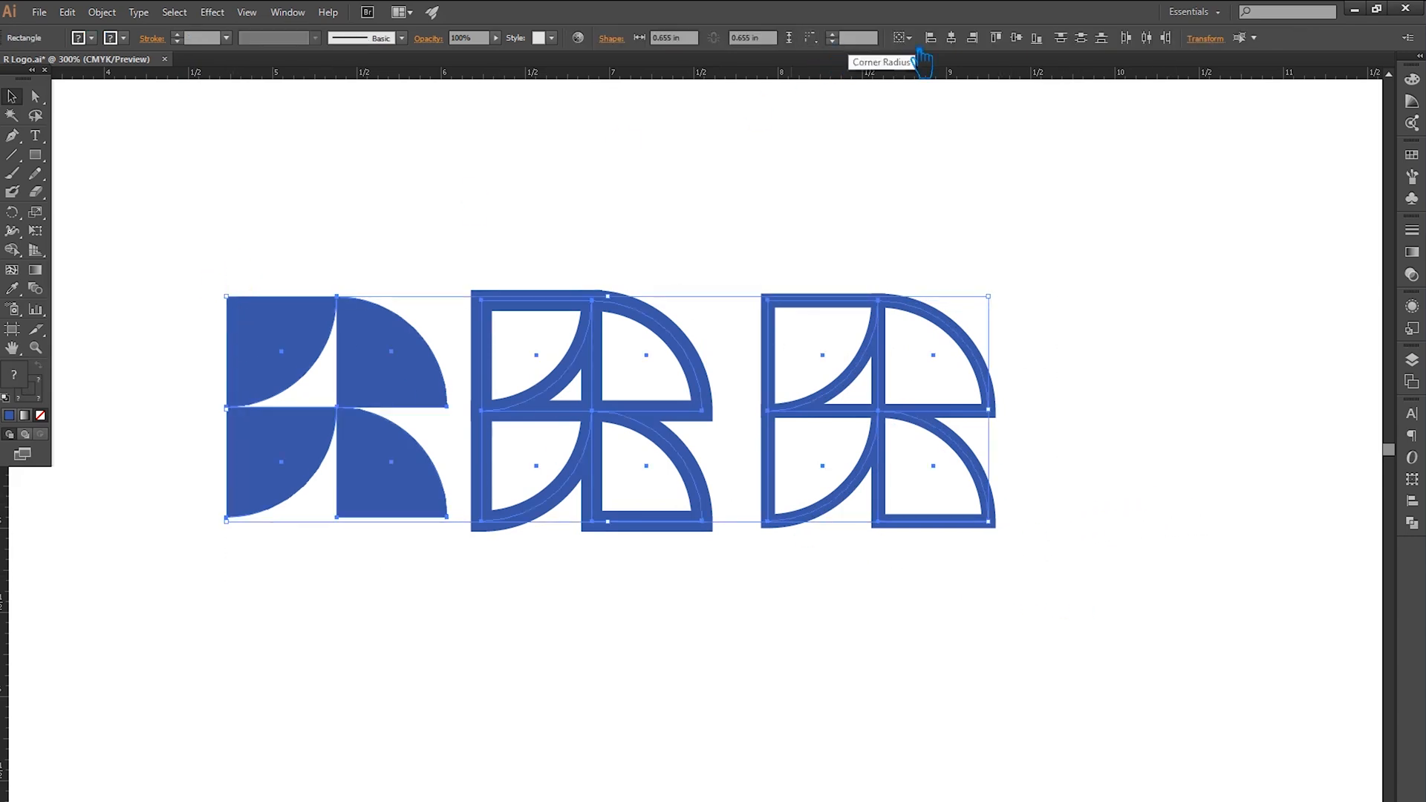
click(1163, 47)
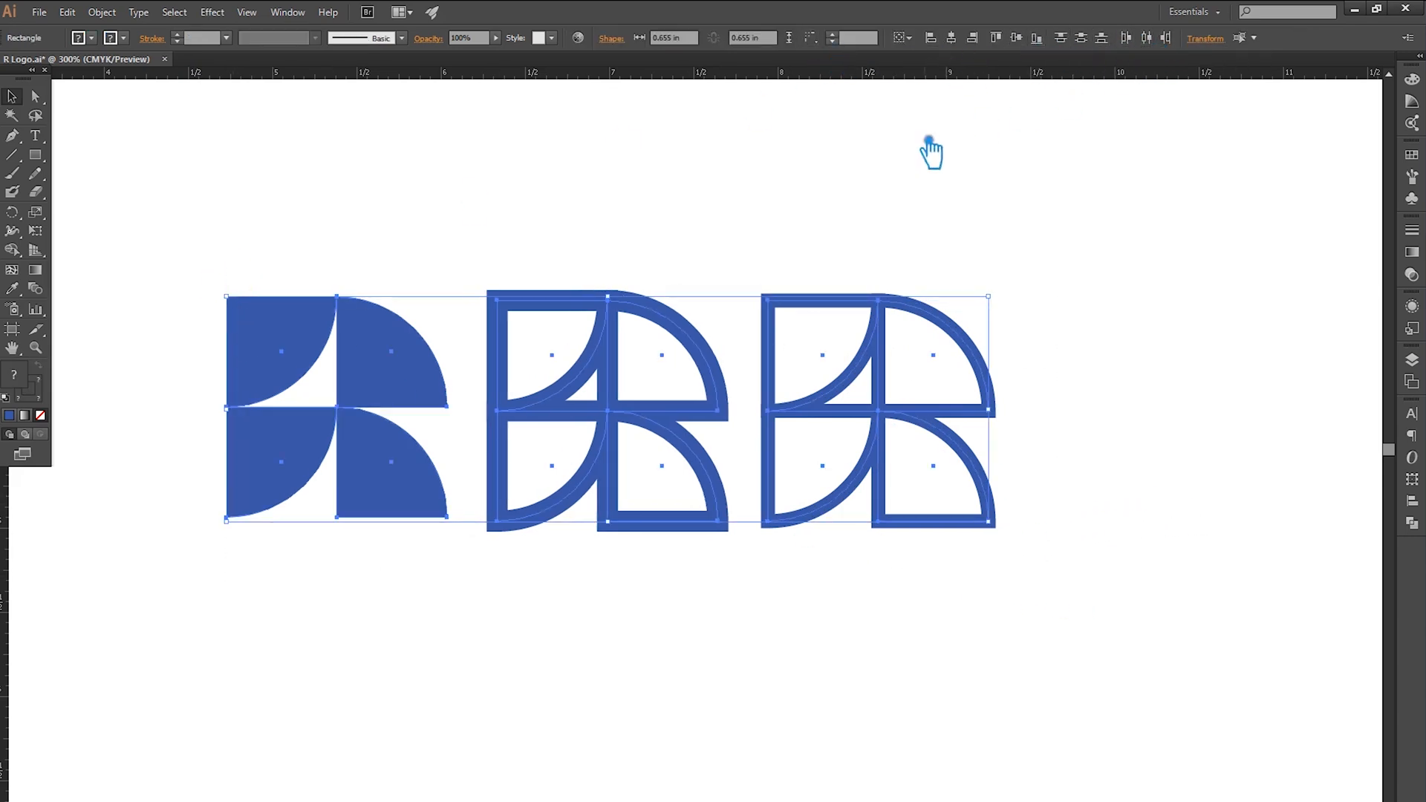
click(761, 233)
Step: Expand the fill and stroke of both outlined Rs into filled shapes
click(433, 492)
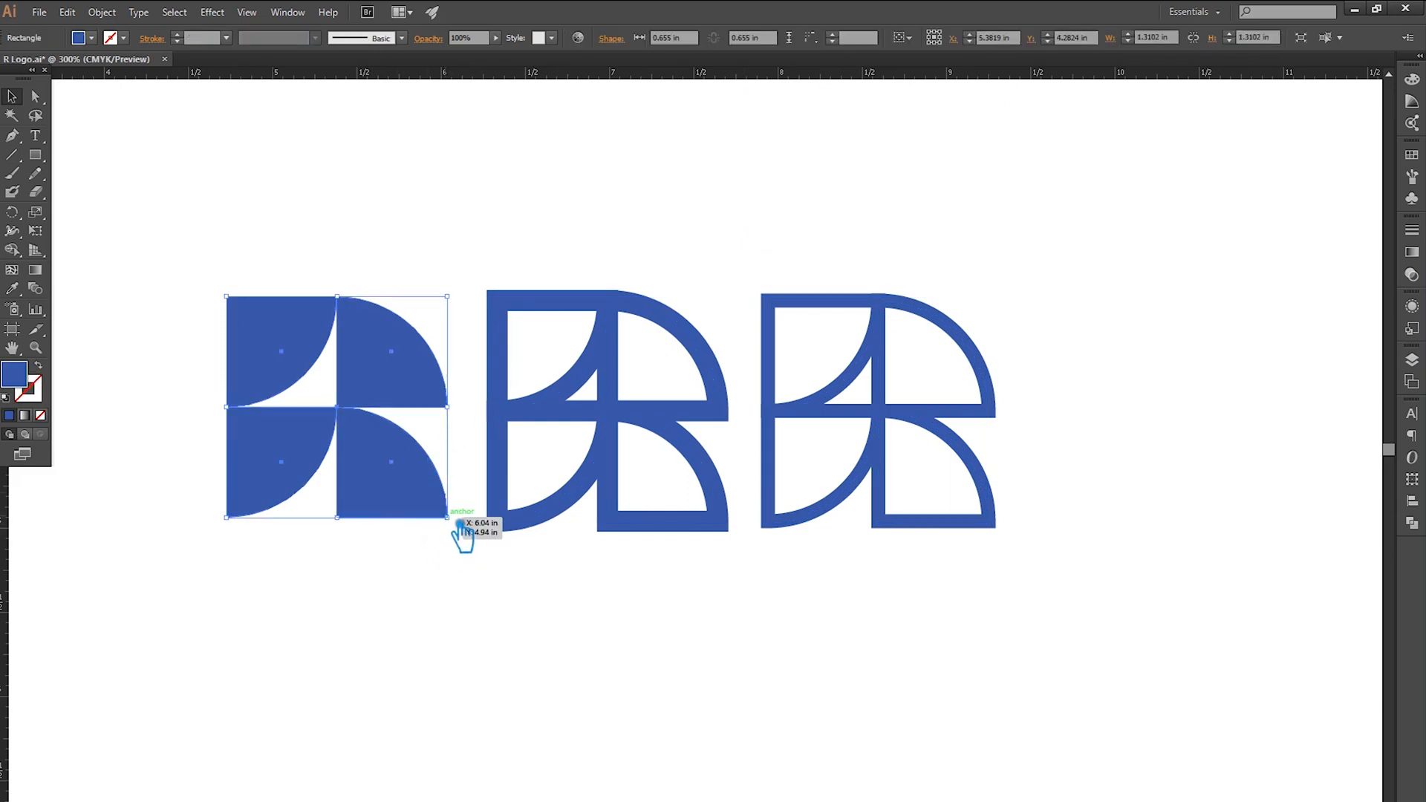
drag(939, 637, 579, 280)
click(122, 12)
click(148, 179)
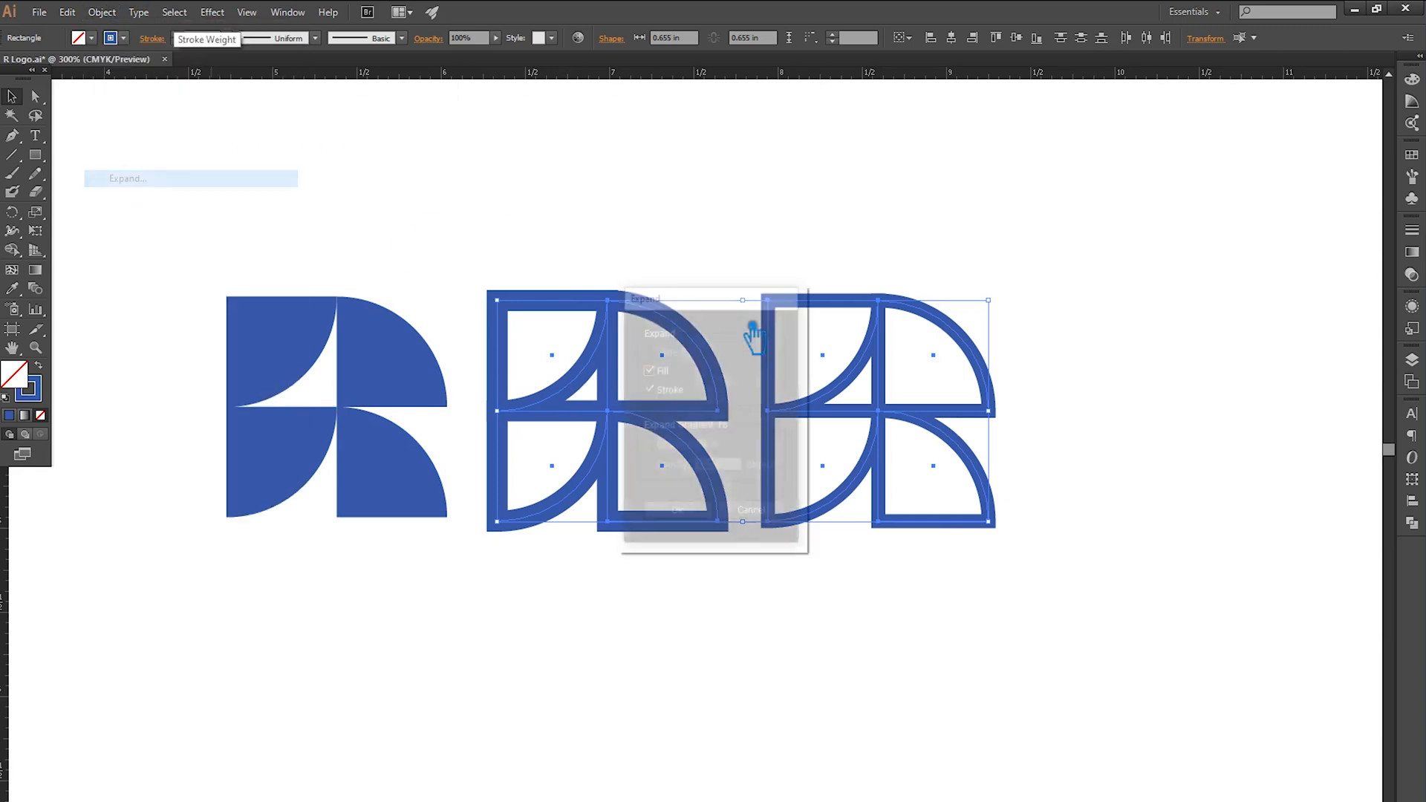
click(676, 509)
click(1049, 633)
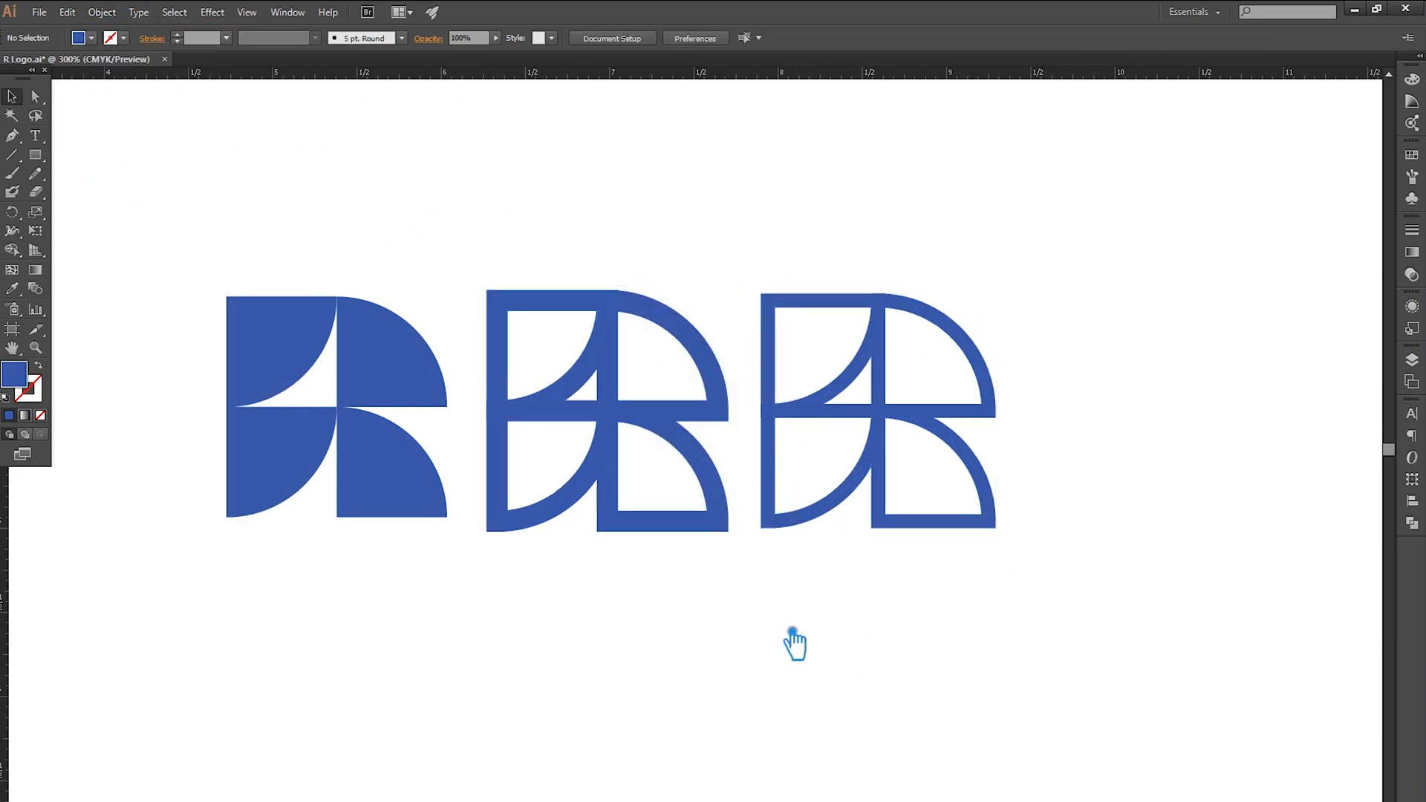
Step: Unite the overlapping pieces of each expanded outlined R into one shape, the middle R first and the thin-outlined R second
drag(699, 573, 505, 277)
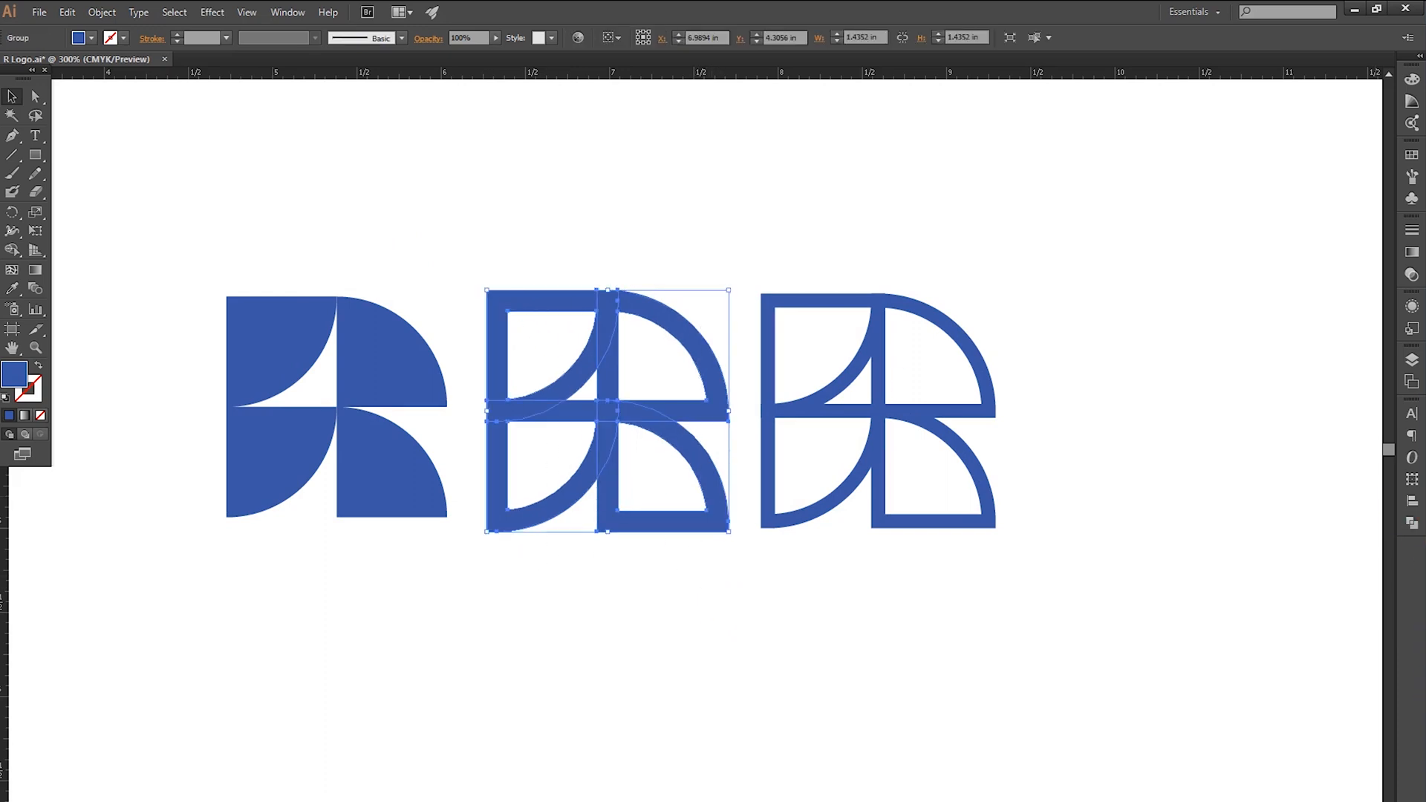
click(1413, 524)
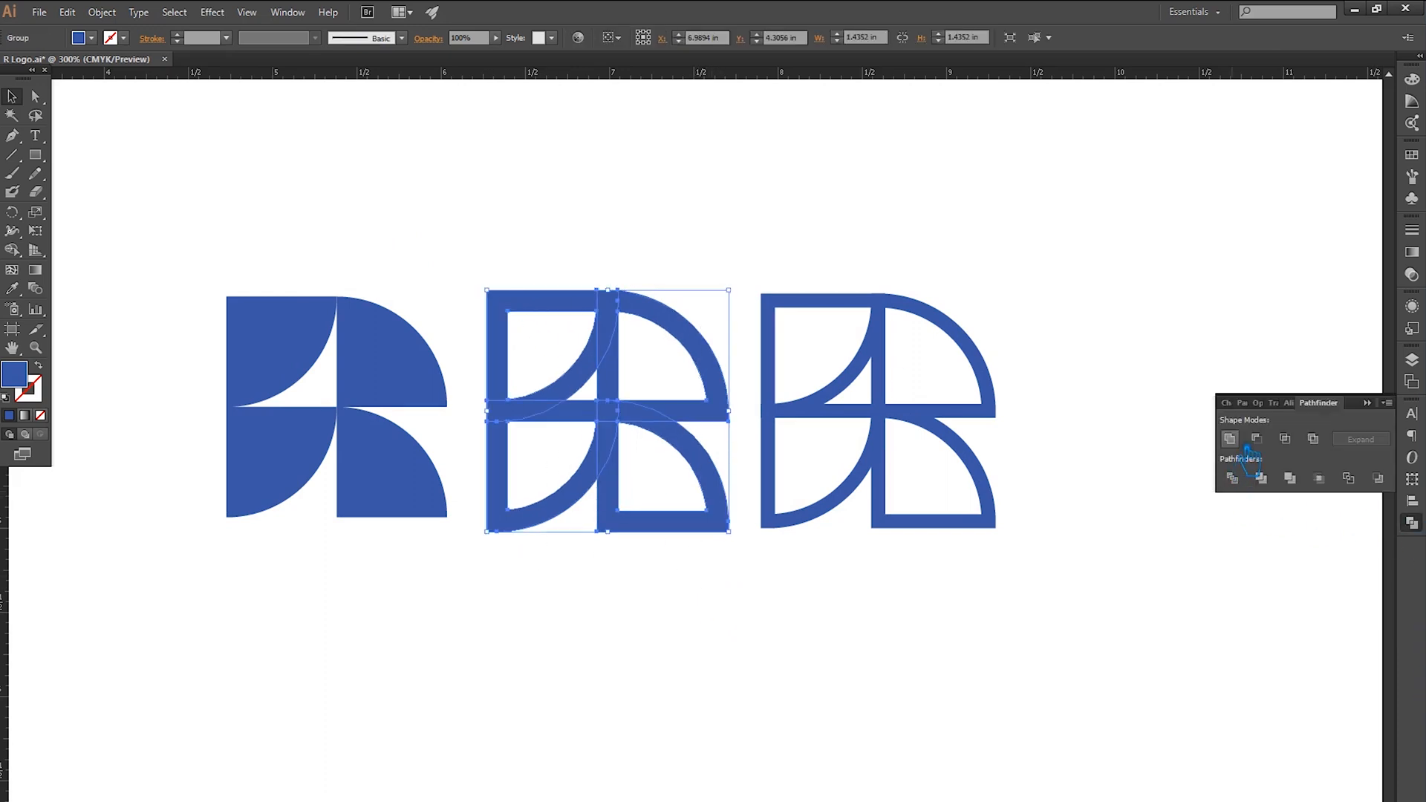
click(1247, 445)
click(1114, 360)
click(918, 420)
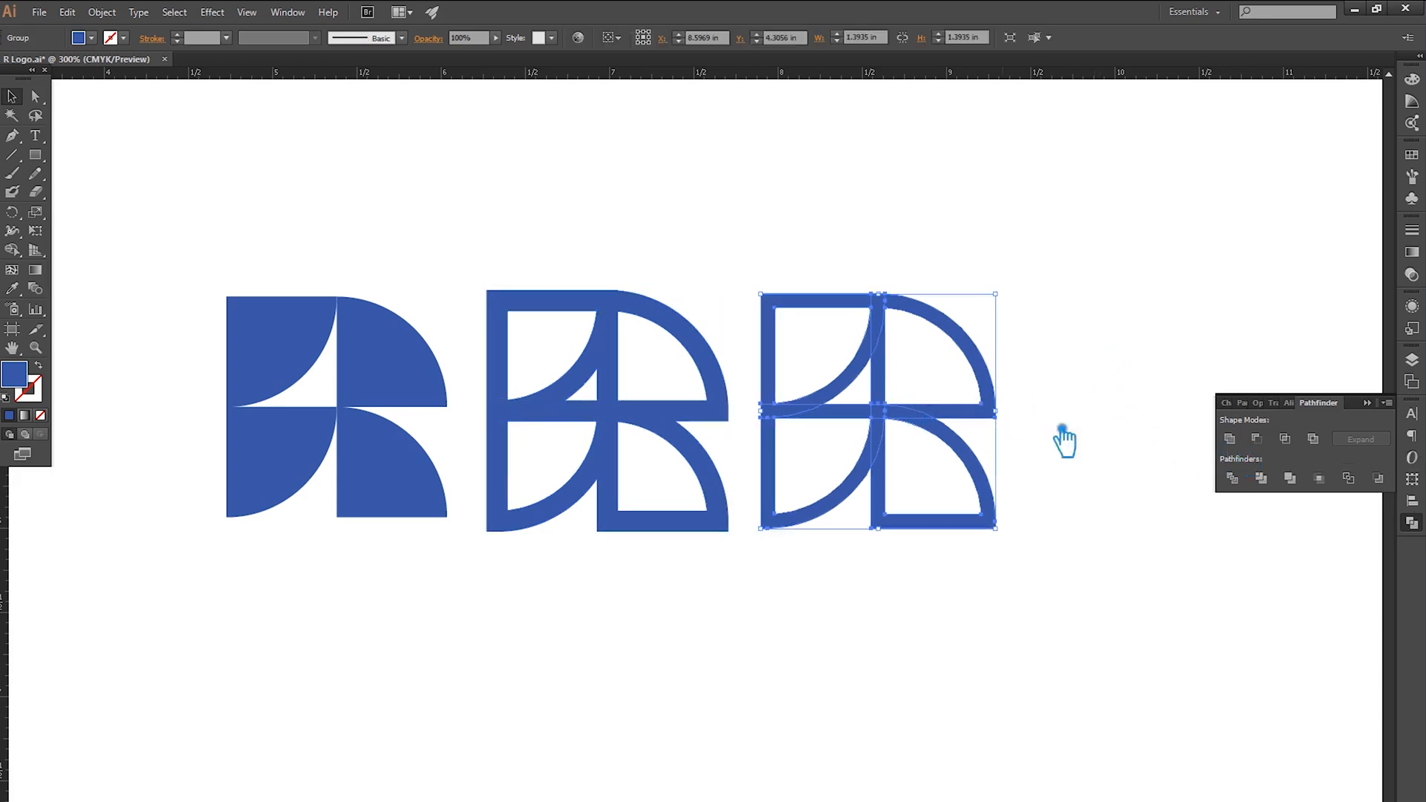
click(1366, 403)
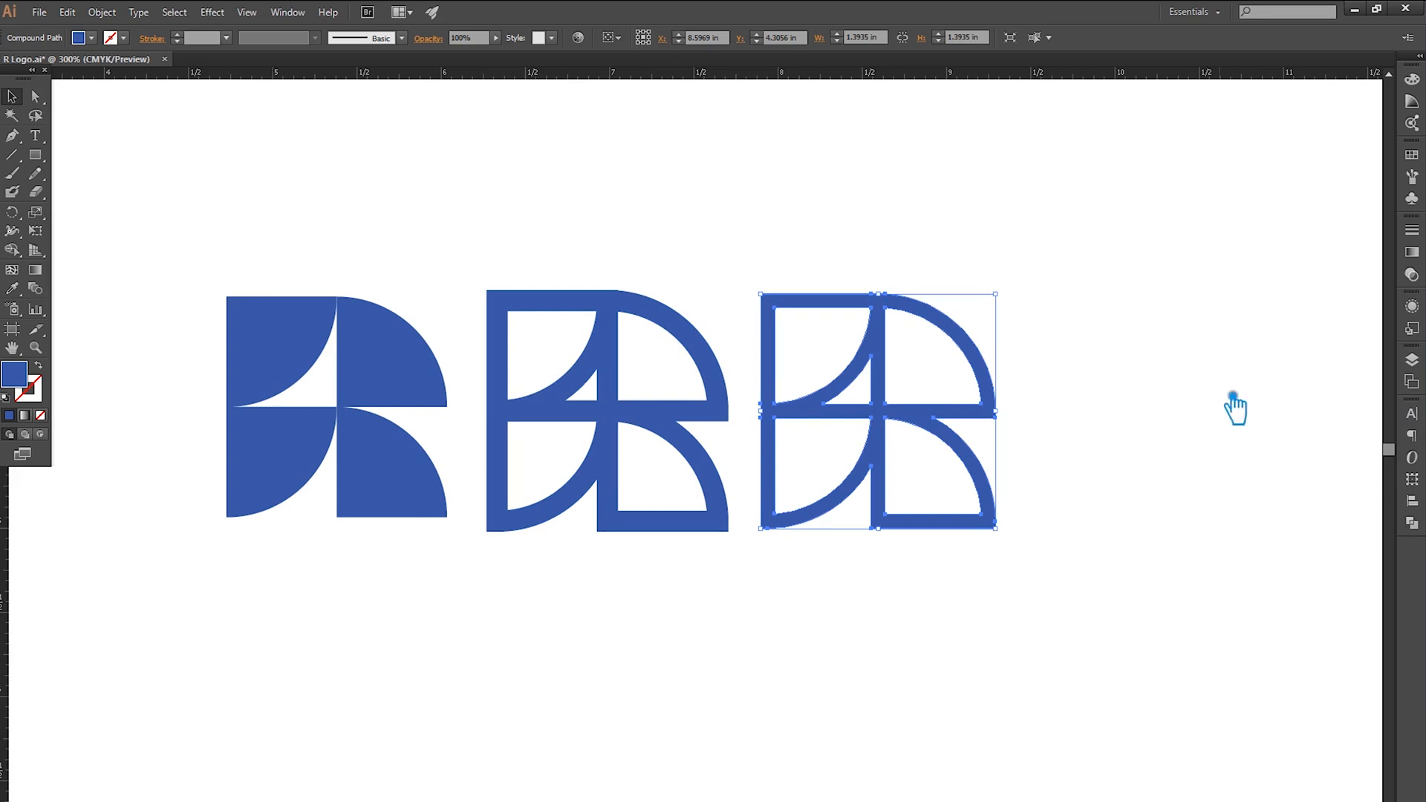
click(1188, 435)
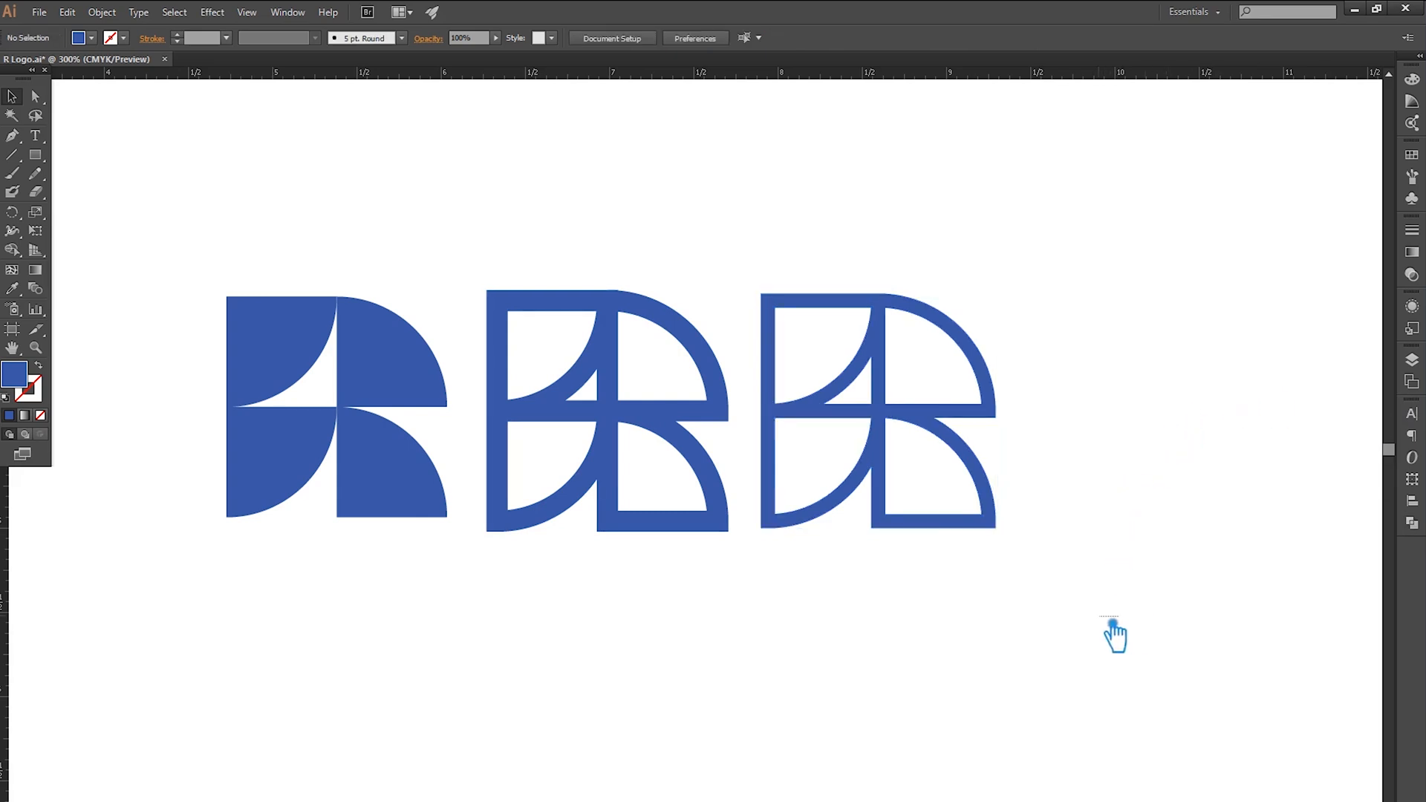
click(639, 446)
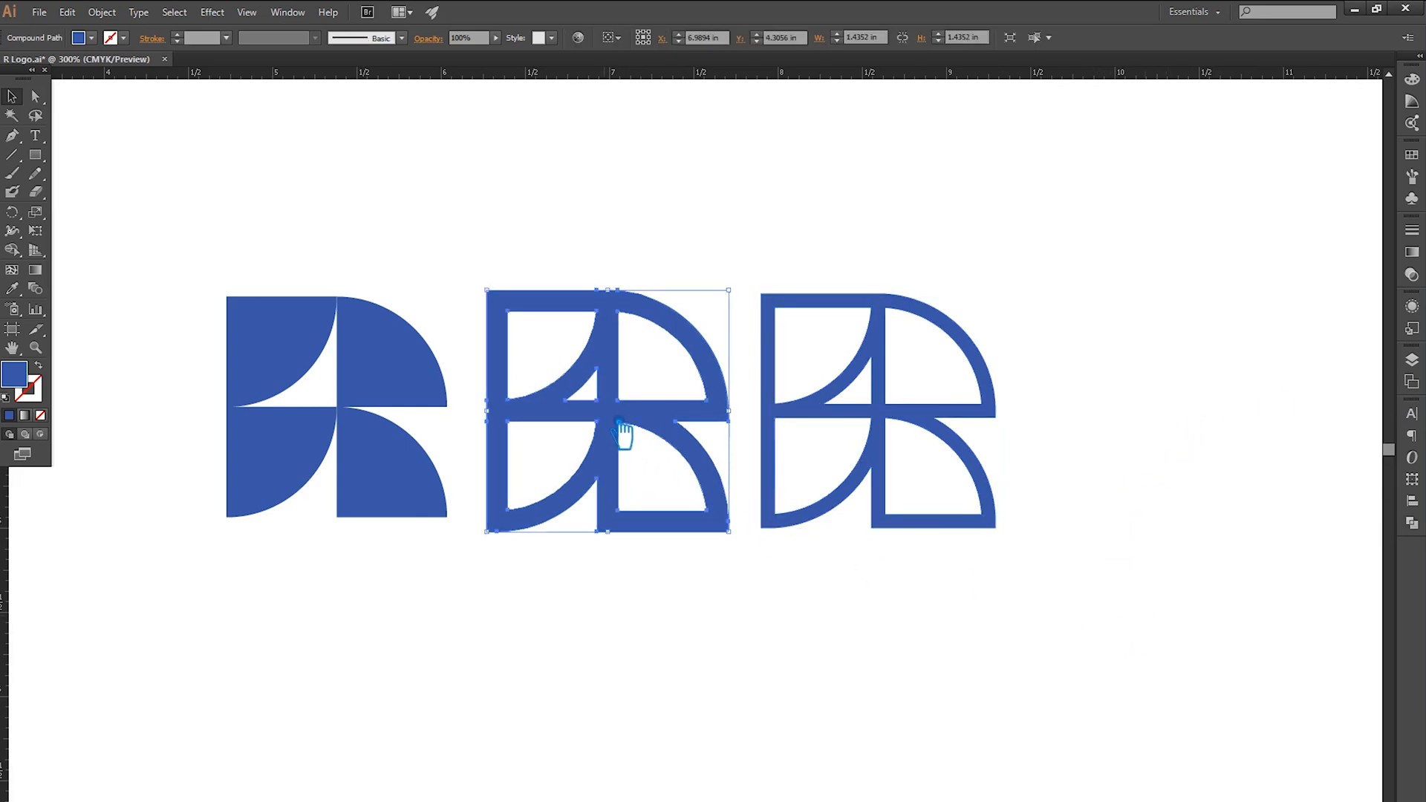
click(422, 444)
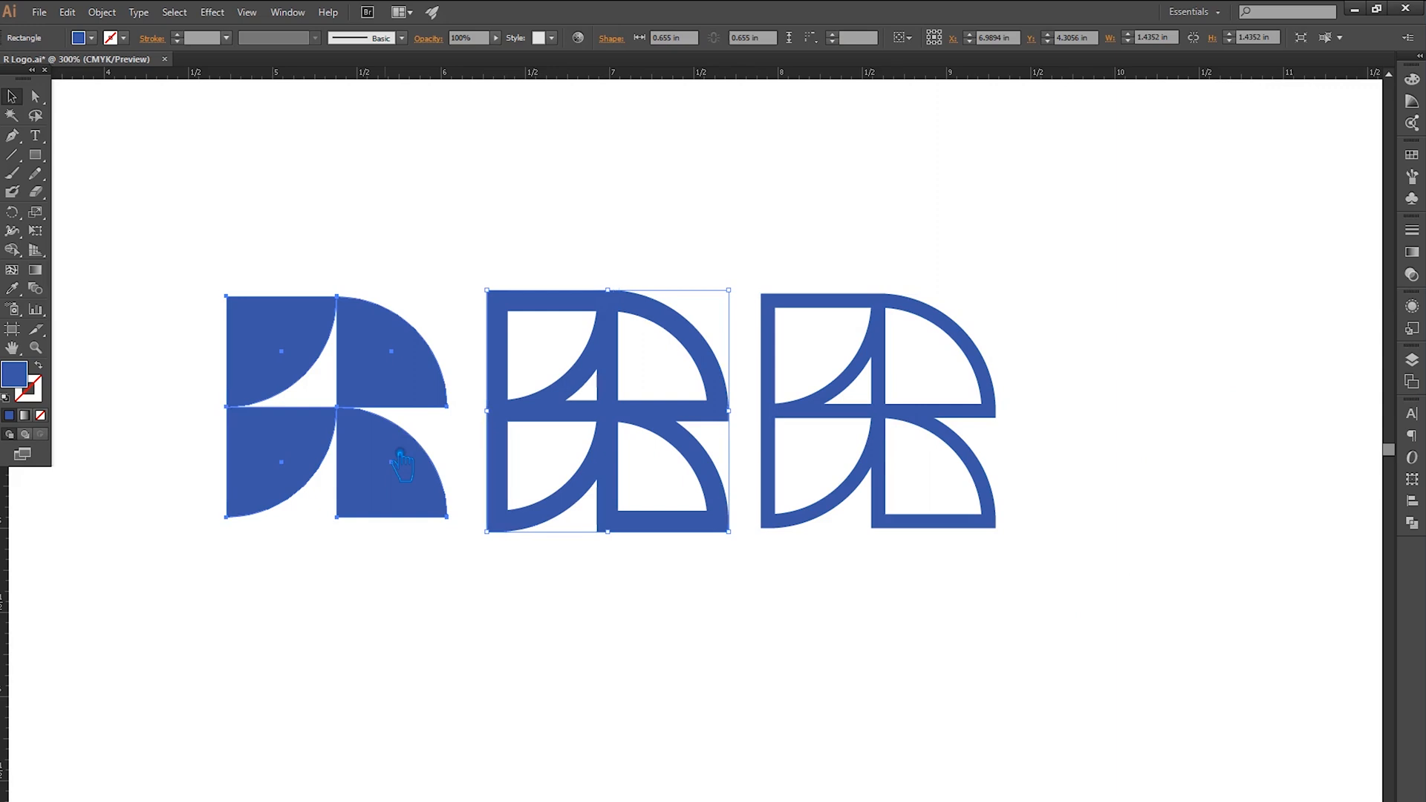
double_click(30, 382)
drag(1219, 232, 1215, 222)
click(1337, 182)
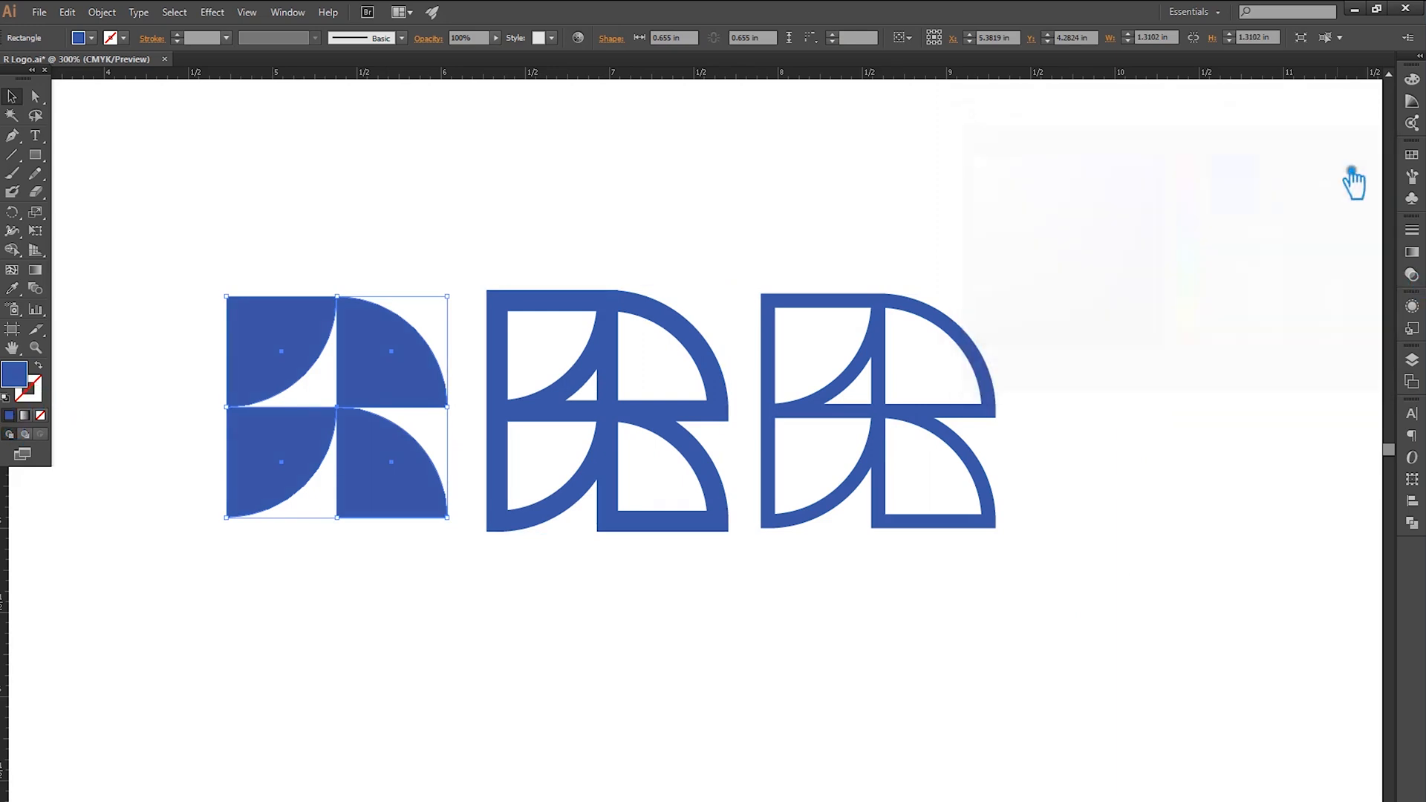
Step: Recolour the middle R with a brighter medium blue fill, about #276FB7
click(648, 418)
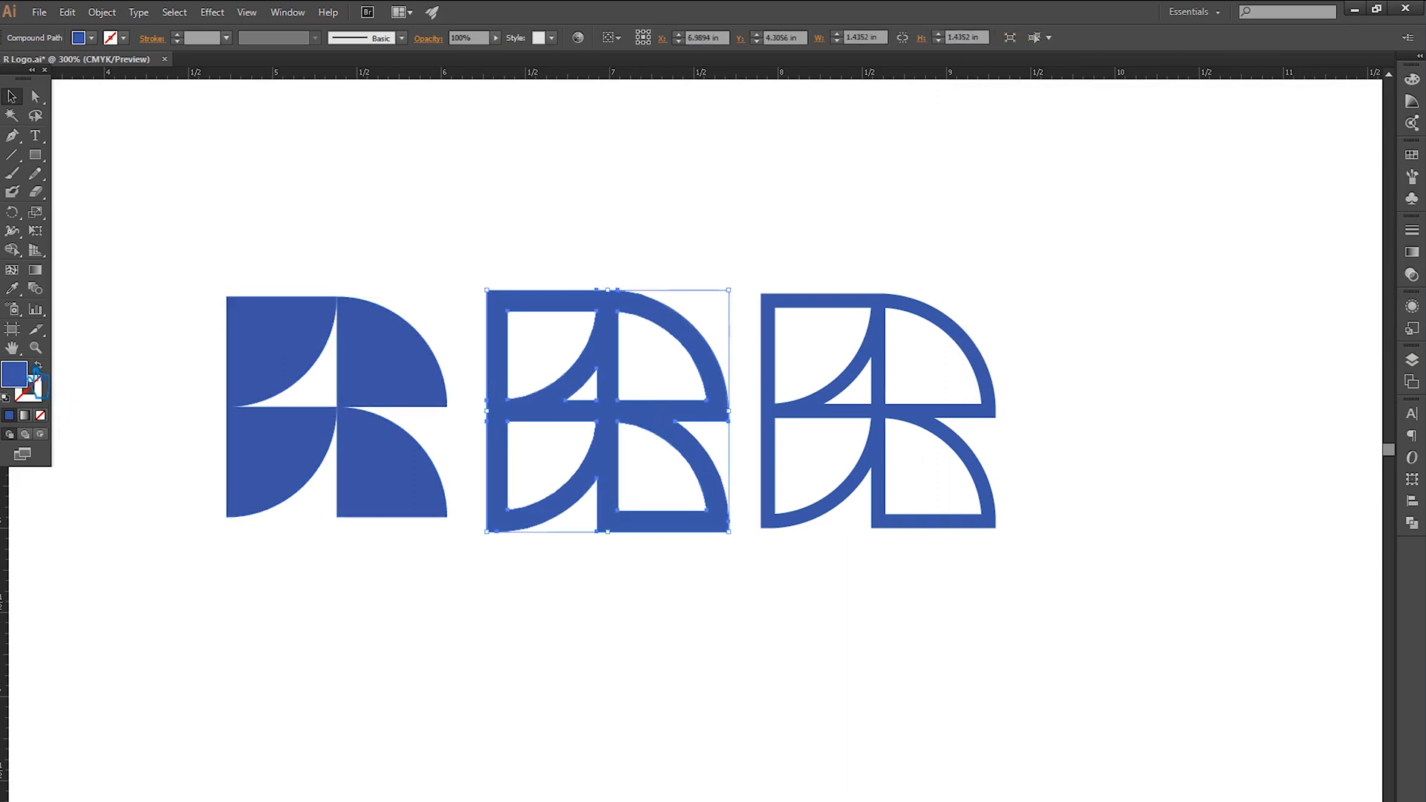
click(12, 288)
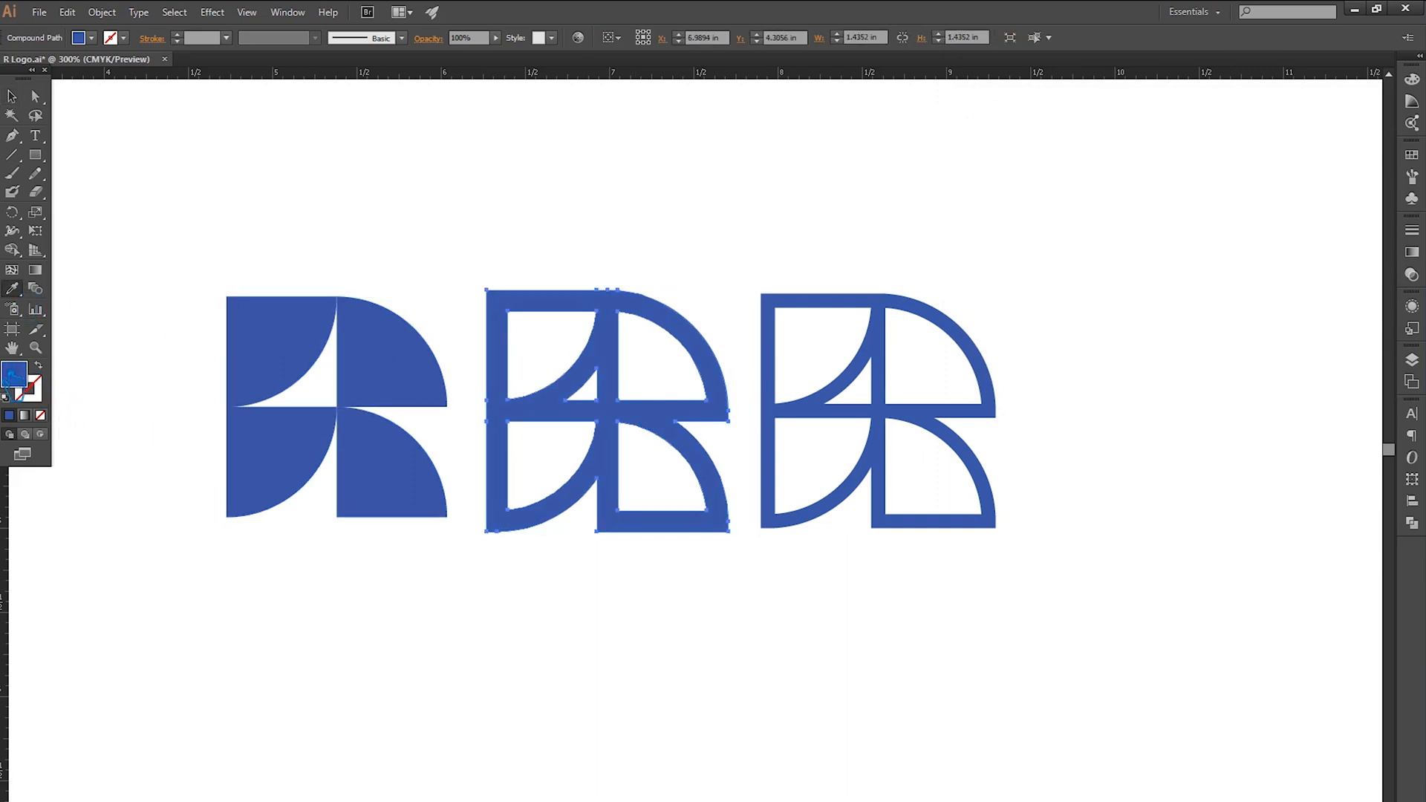
double_click(16, 379)
mouse_move(1110, 233)
mouse_down()
mouse_move(1131, 196)
mouse_move(1132, 238)
mouse_move(1218, 236)
mouse_up()
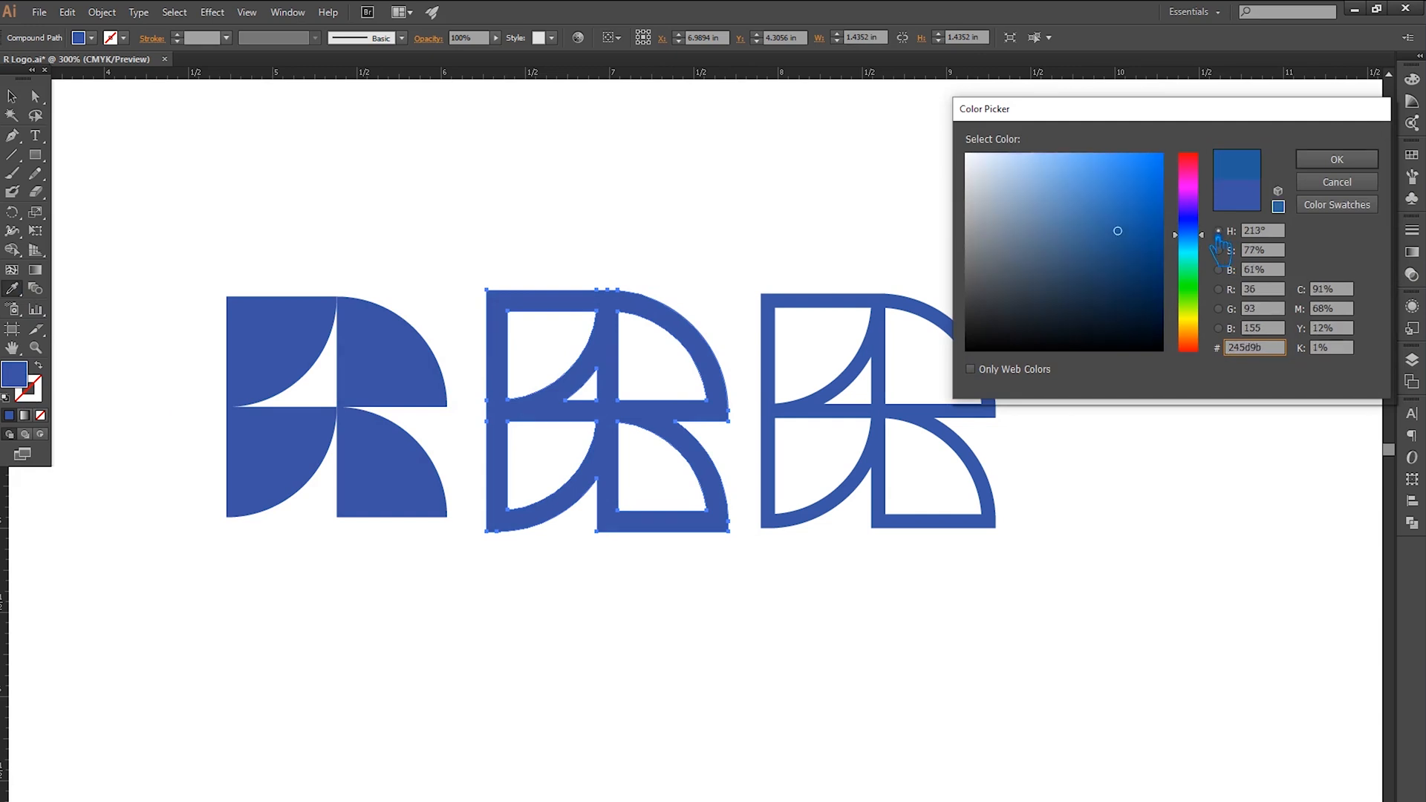
drag(1118, 232, 1132, 193)
click(1366, 158)
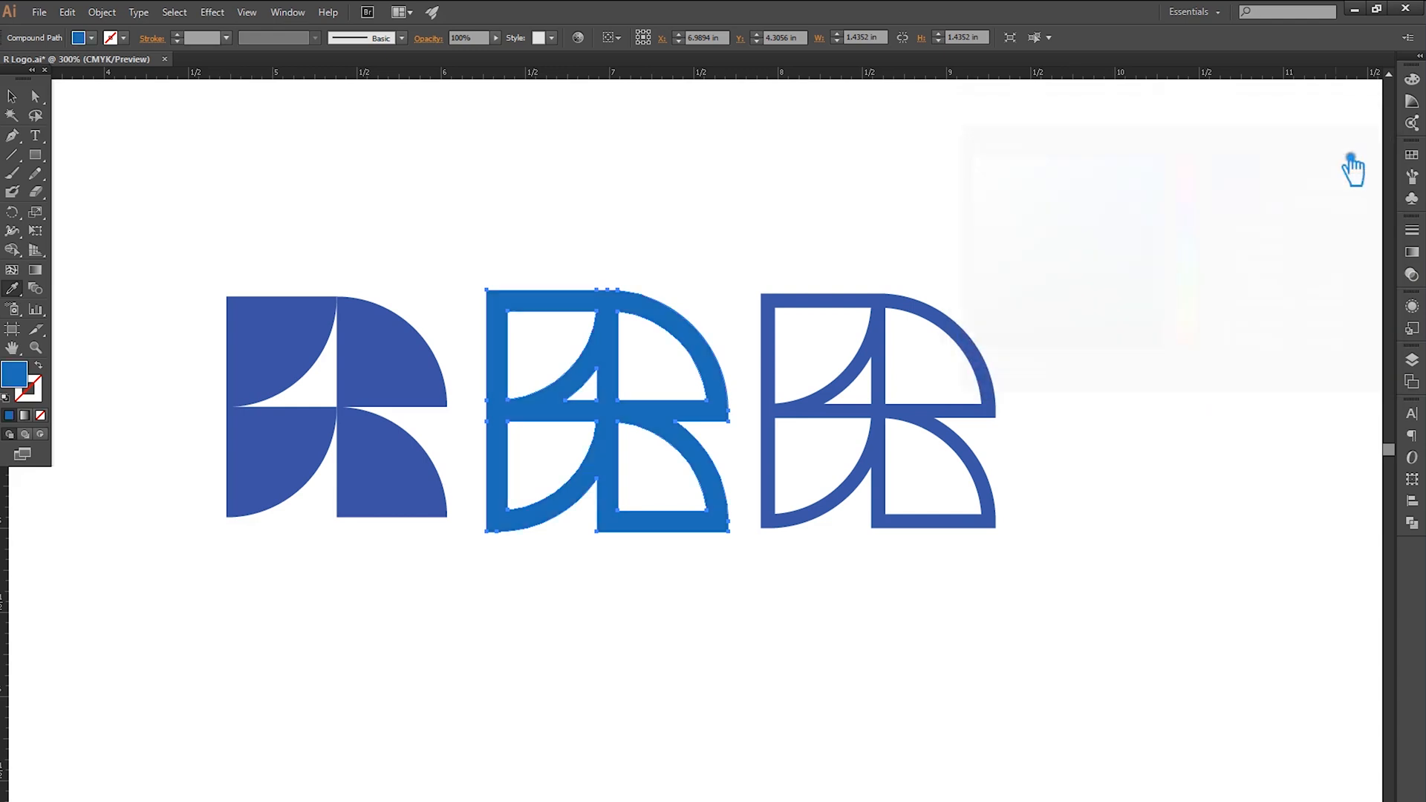
Step: Recolour the thin-outlined R with the light blue fill #21A0D8 and save the document
click(12, 96)
click(811, 419)
click(12, 289)
click(619, 392)
double_click(15, 380)
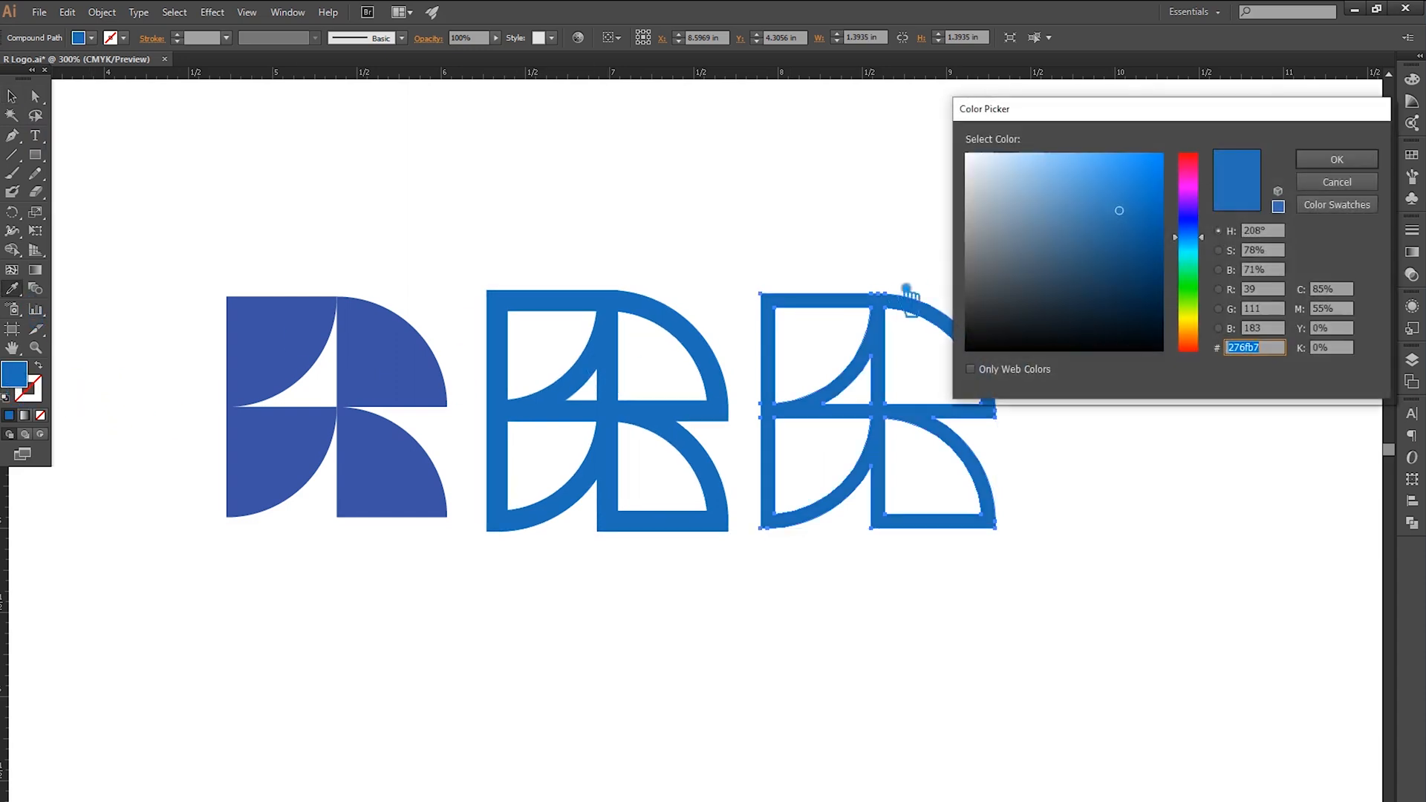
drag(1214, 240, 1213, 246)
drag(1138, 221, 1148, 190)
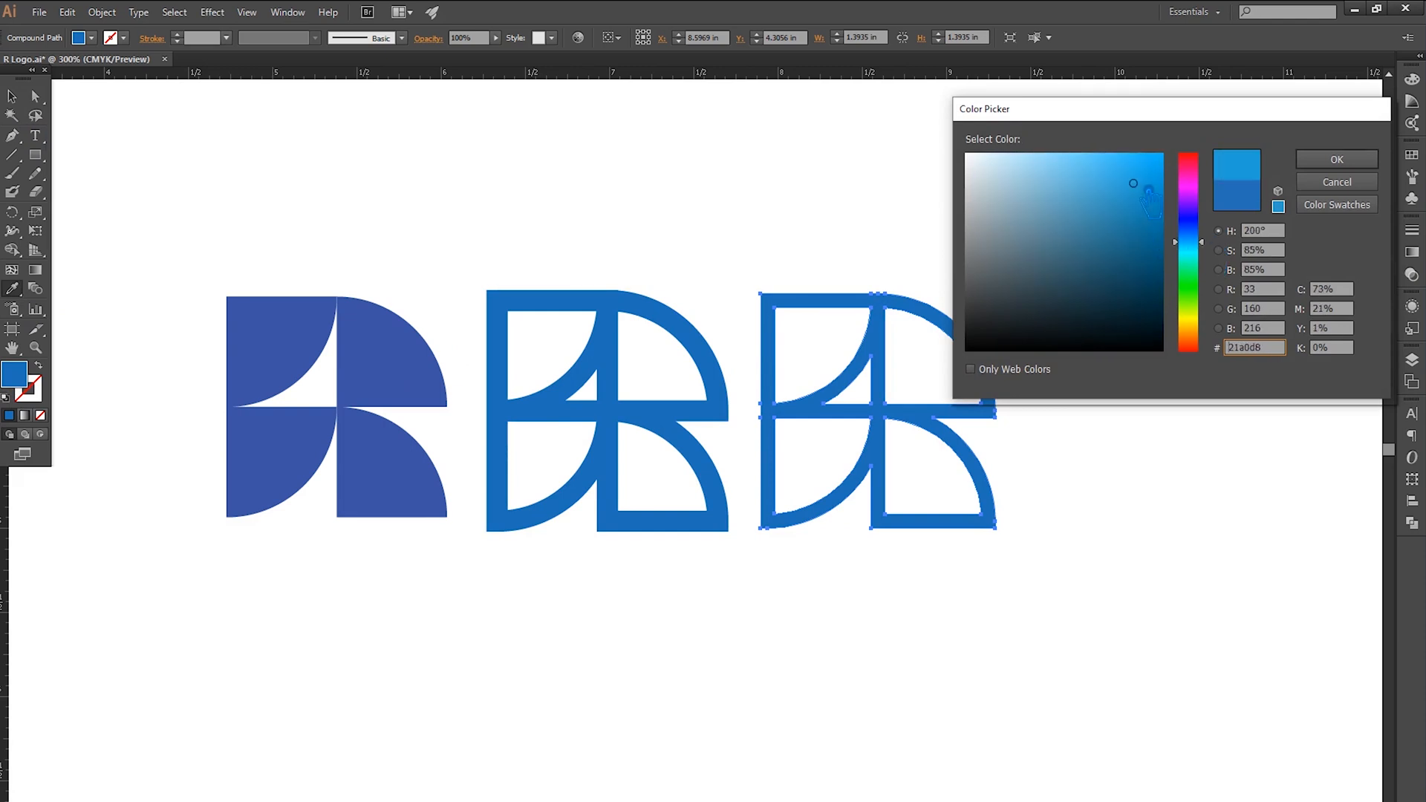
click(1337, 158)
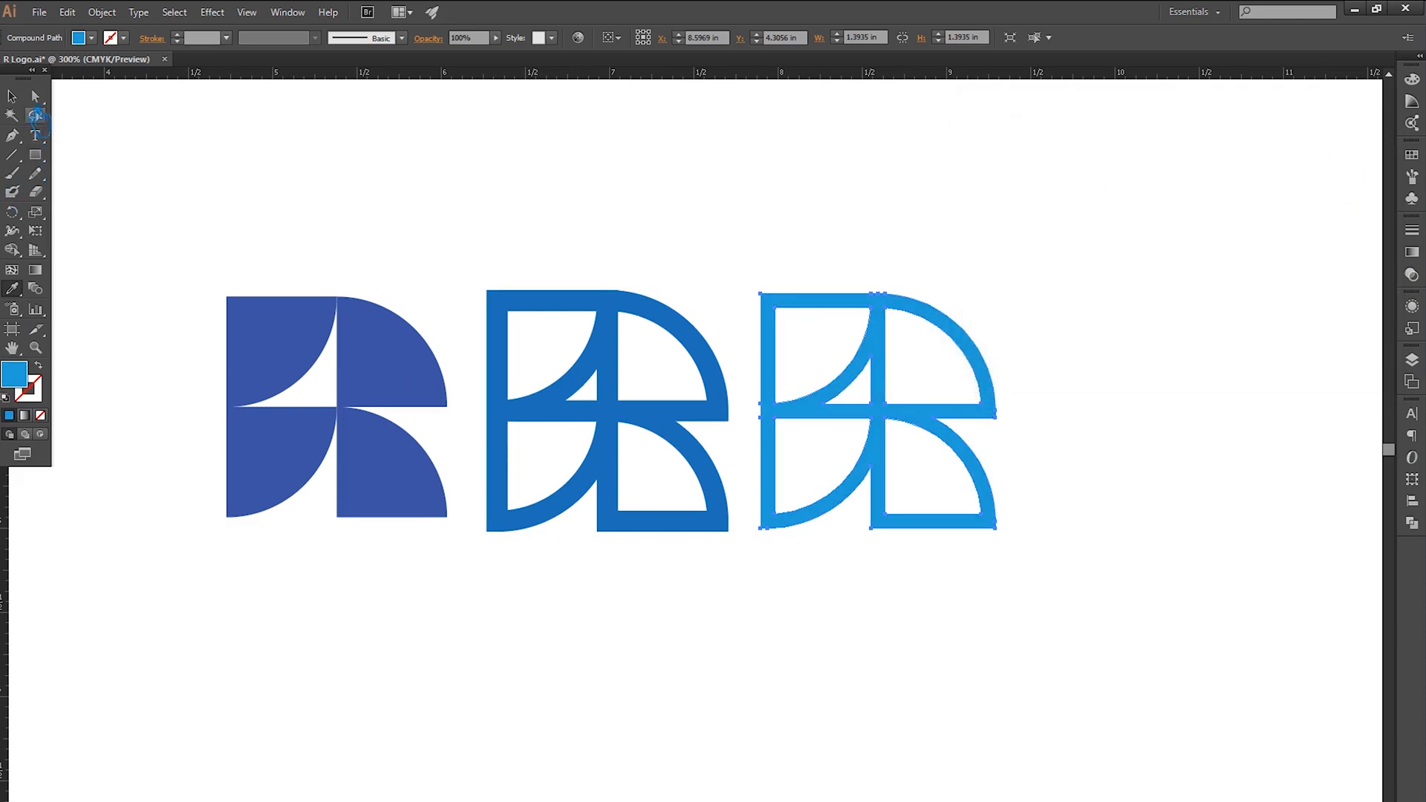
click(545, 261)
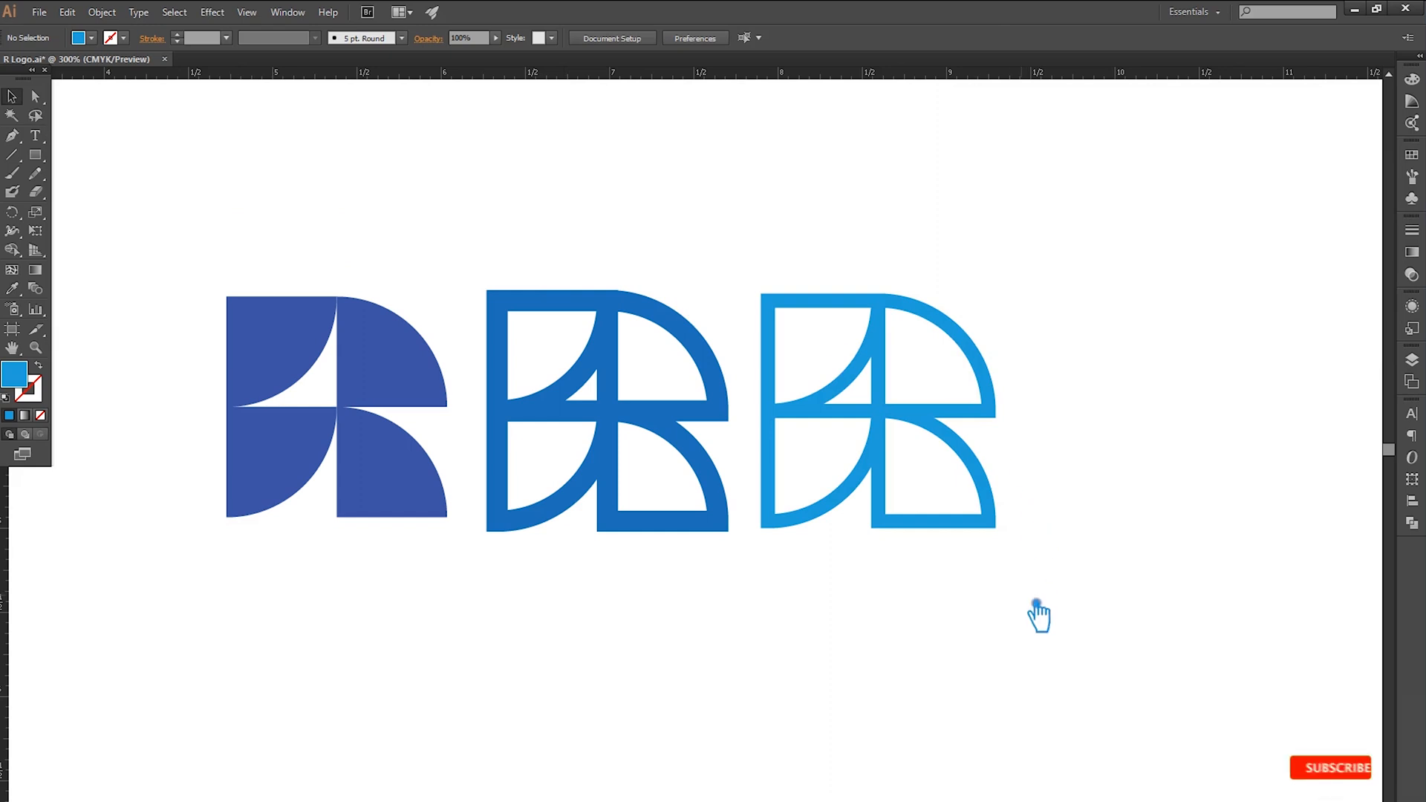
key(ctrl+s)
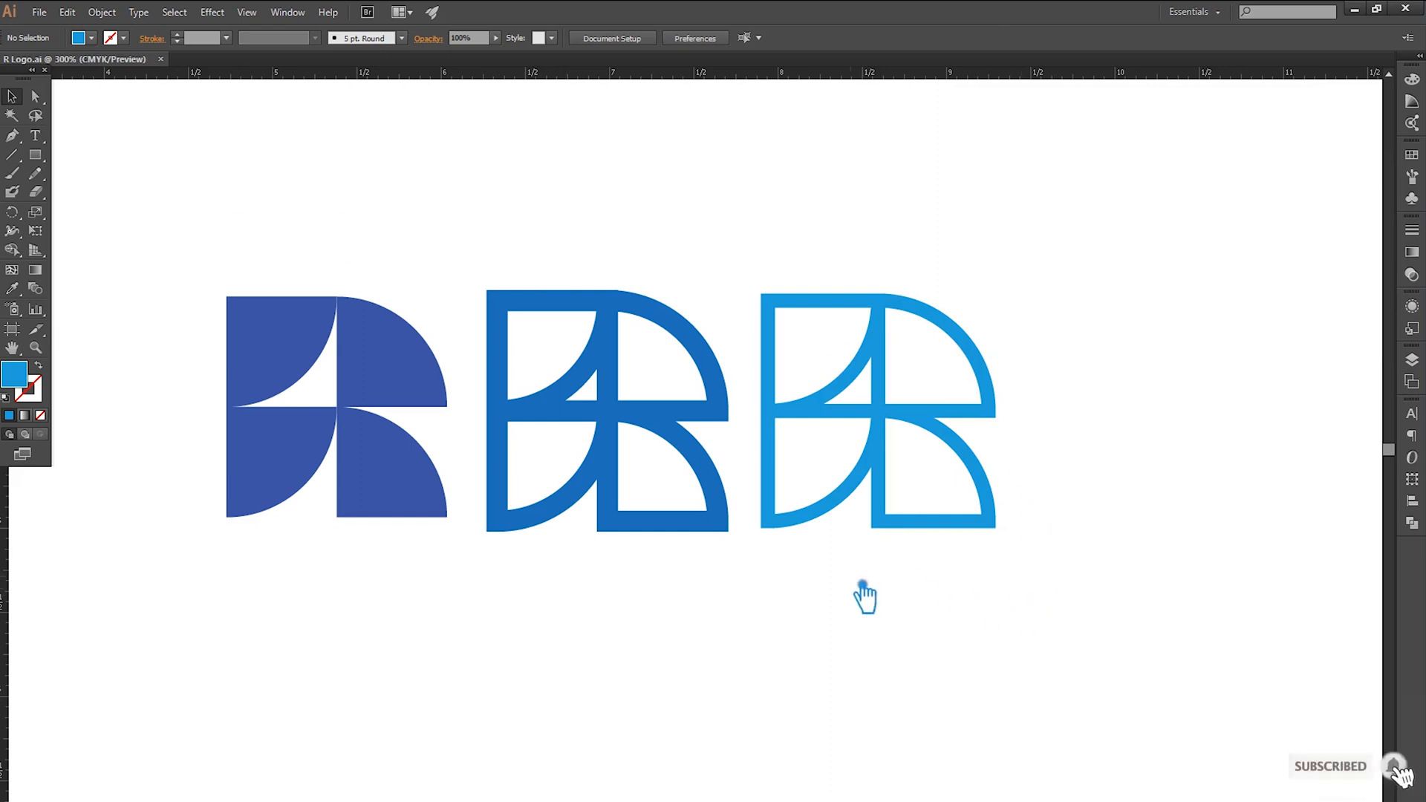
click(658, 394)
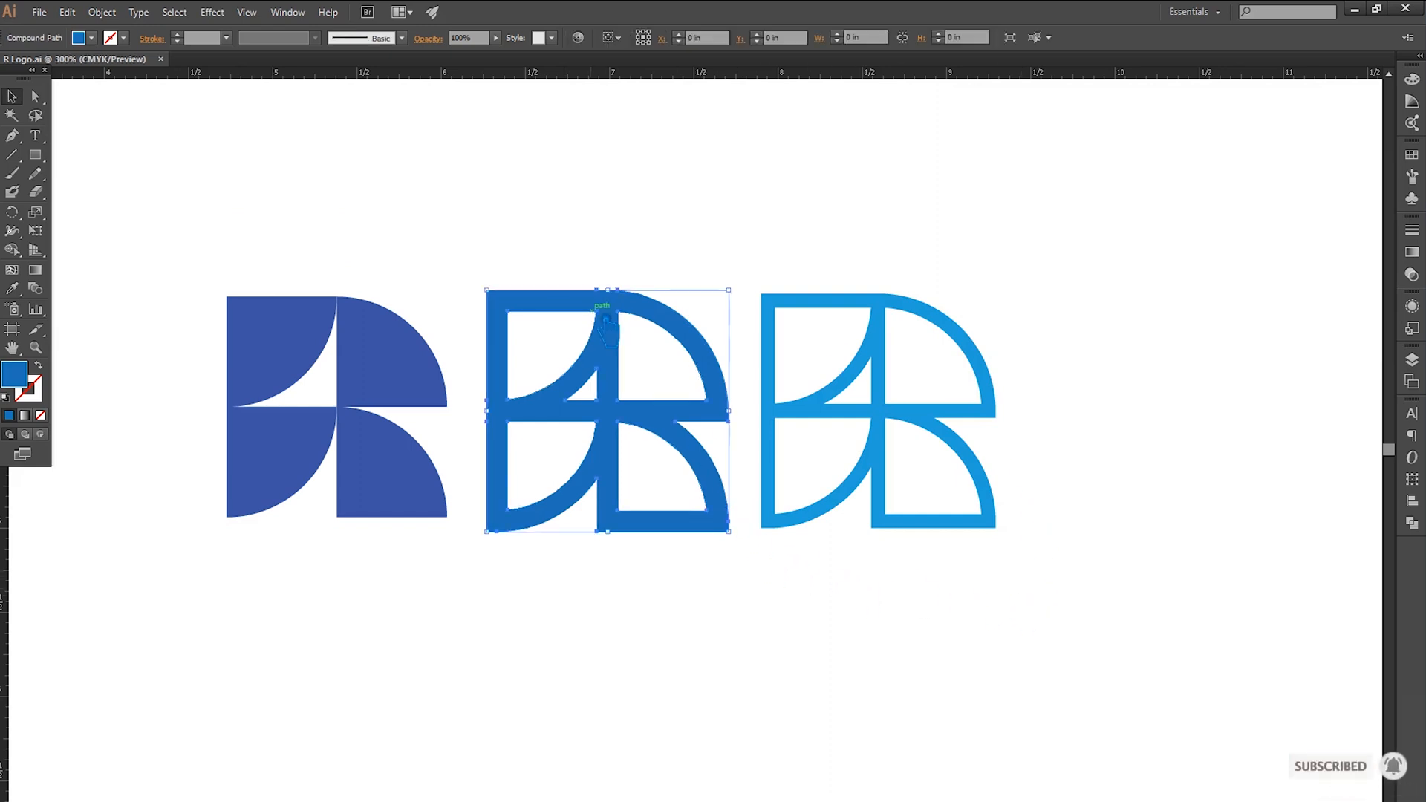
shift+click(846, 306)
click(795, 580)
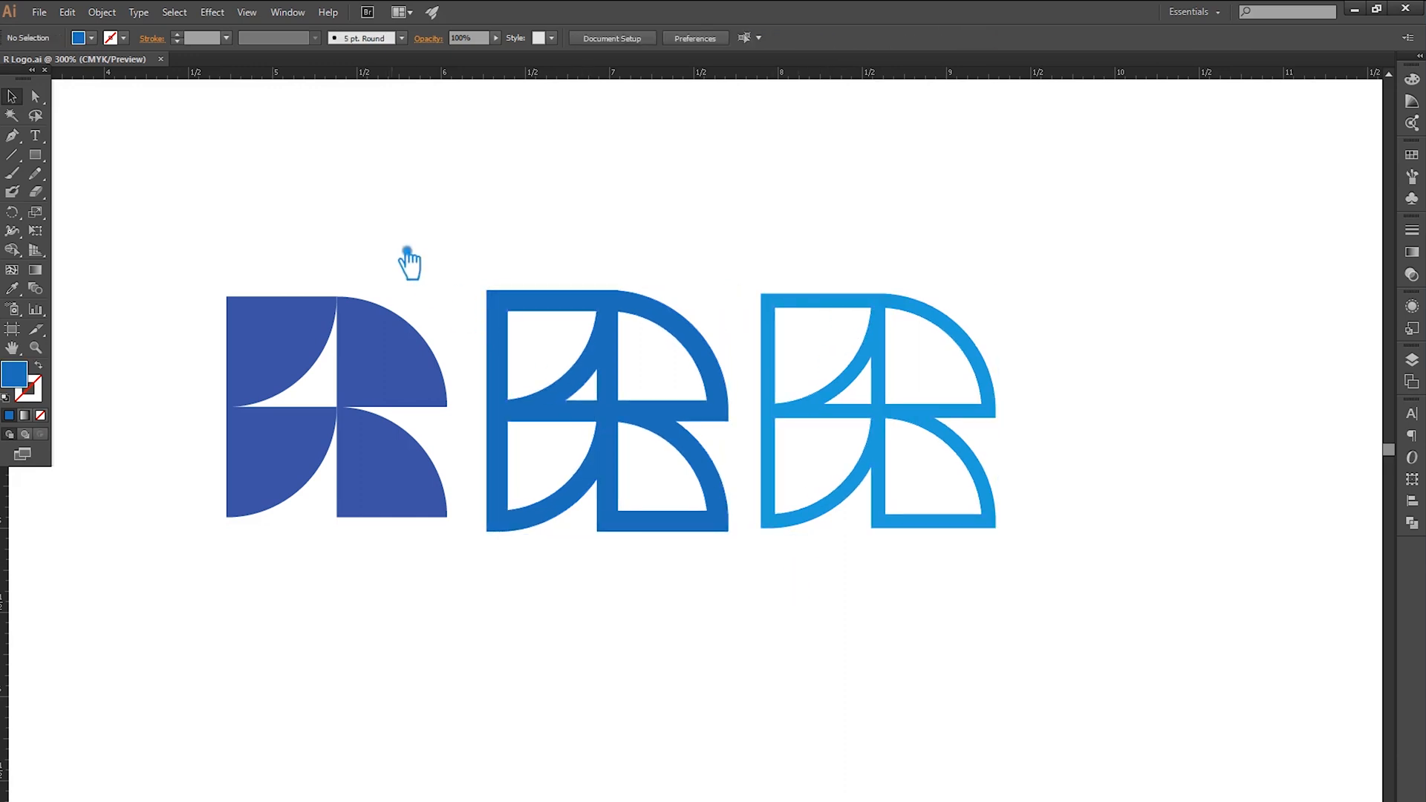
Step: Place horizontal guides along the middle R's upper and lower edges and align all three logos by their top edges
drag(349, 76, 509, 309)
drag(425, 74, 500, 543)
click(311, 473)
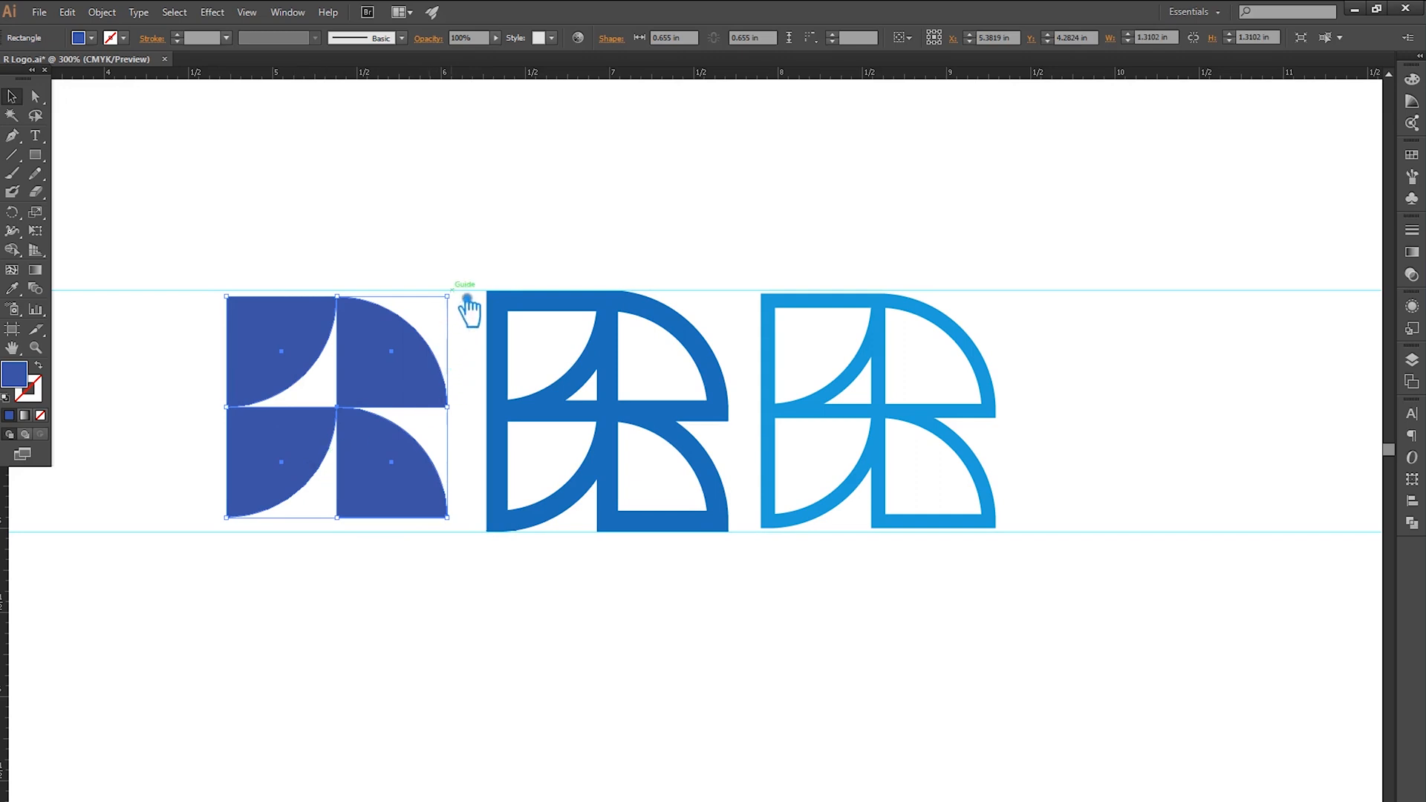
shift+click(511, 331)
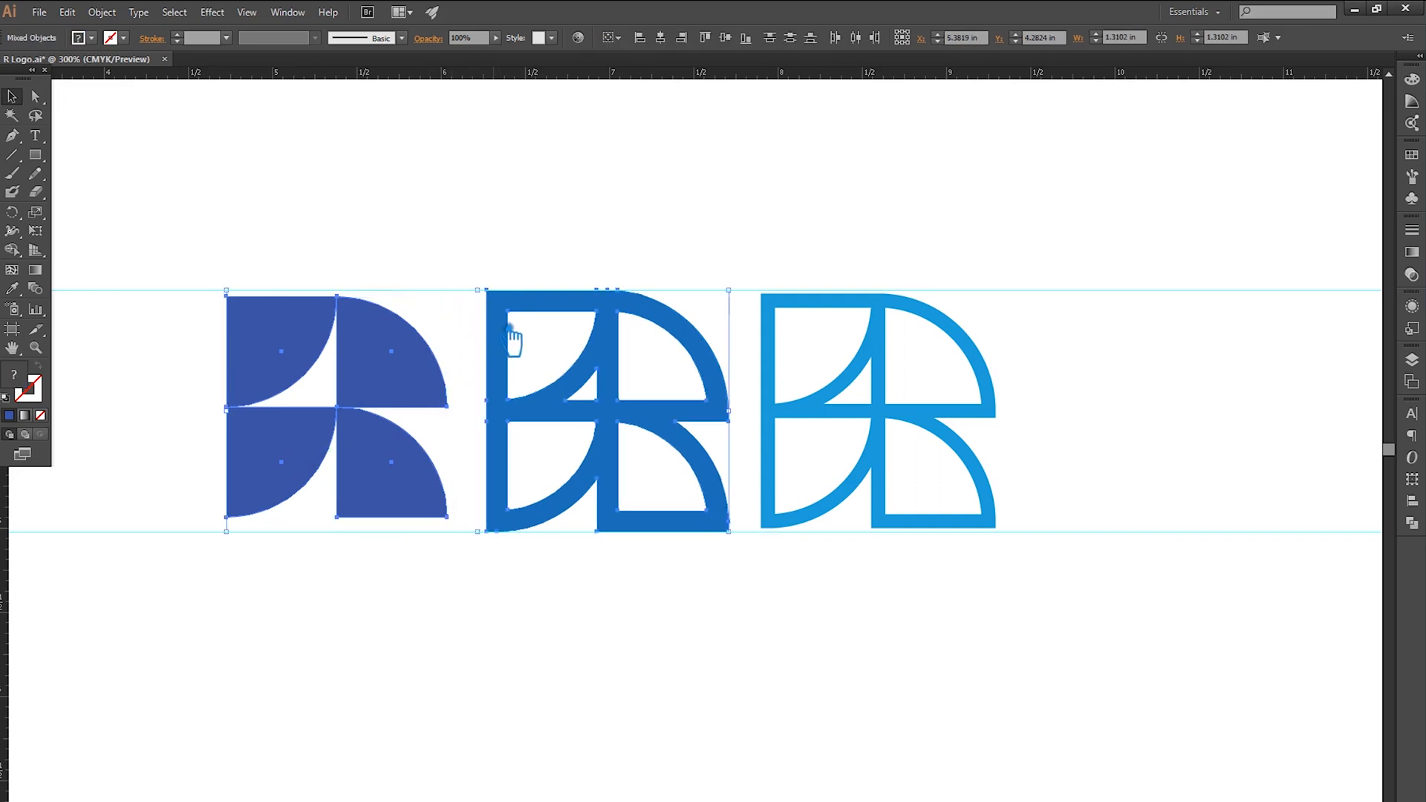
shift+click(786, 397)
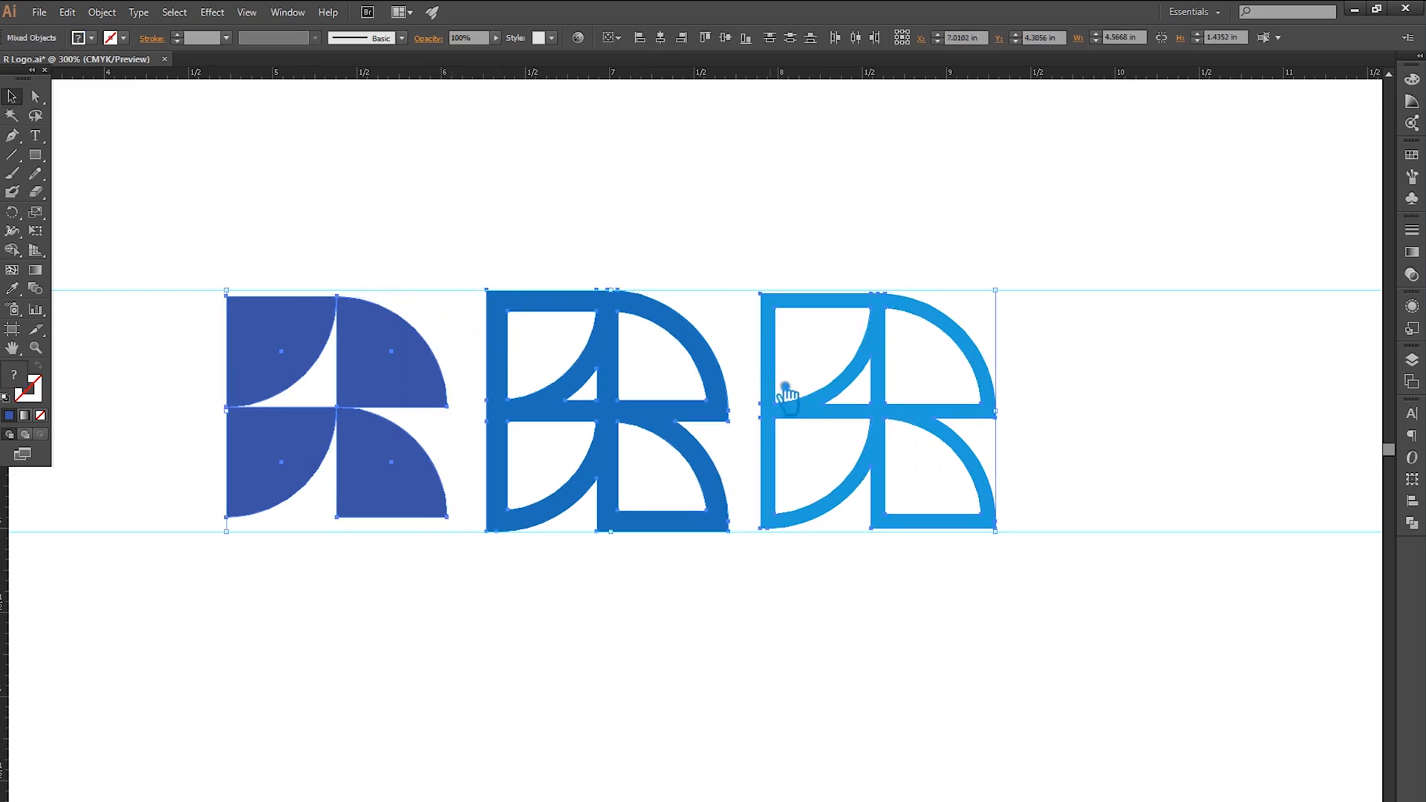
click(714, 39)
click(592, 140)
Step: Enlarge the filled R proportionally, extending it down to the lower guide
click(340, 502)
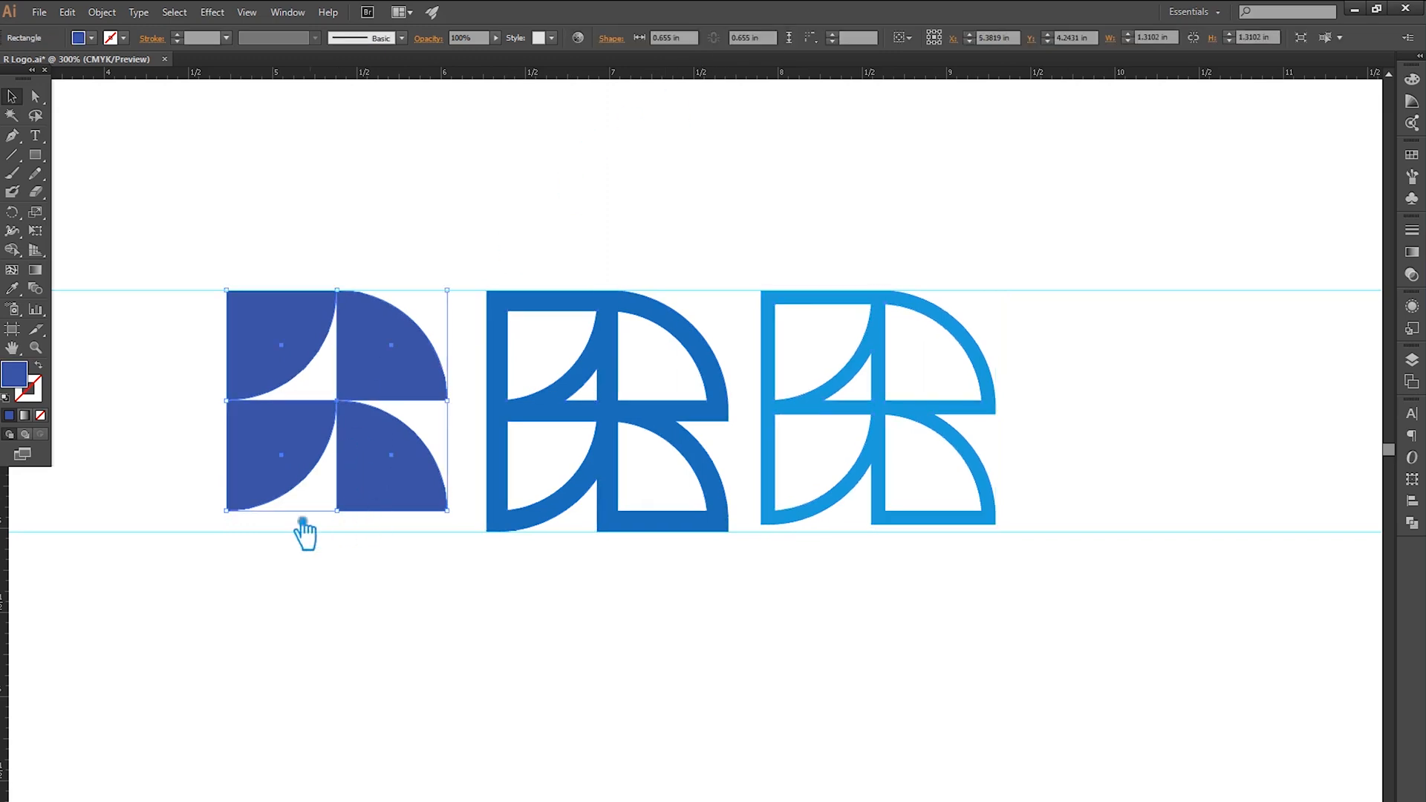
drag(245, 525, 223, 557)
click(831, 576)
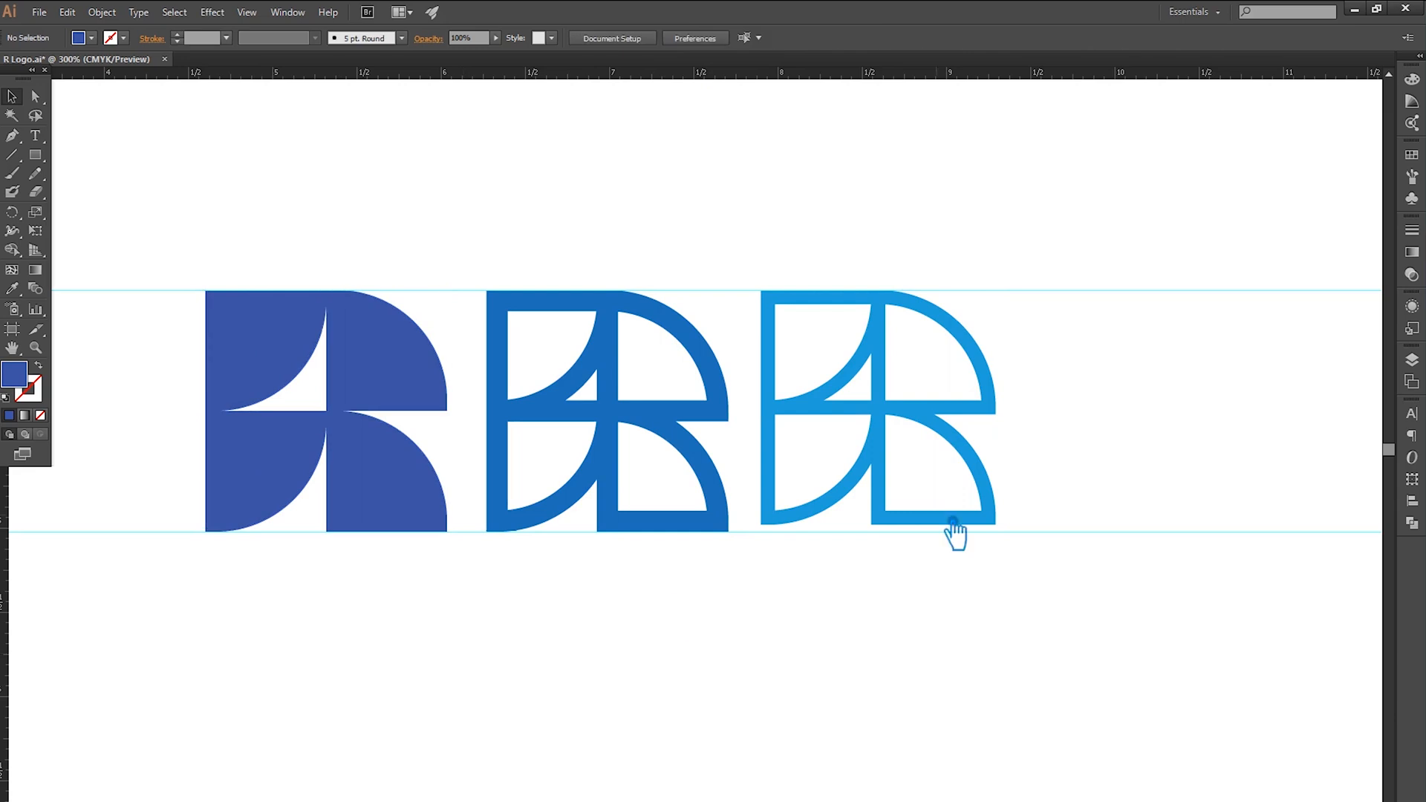
Step: Enlarge the thin-outlined R proportionally to about 1.44 in high to span both guides, and hide the guides
click(891, 531)
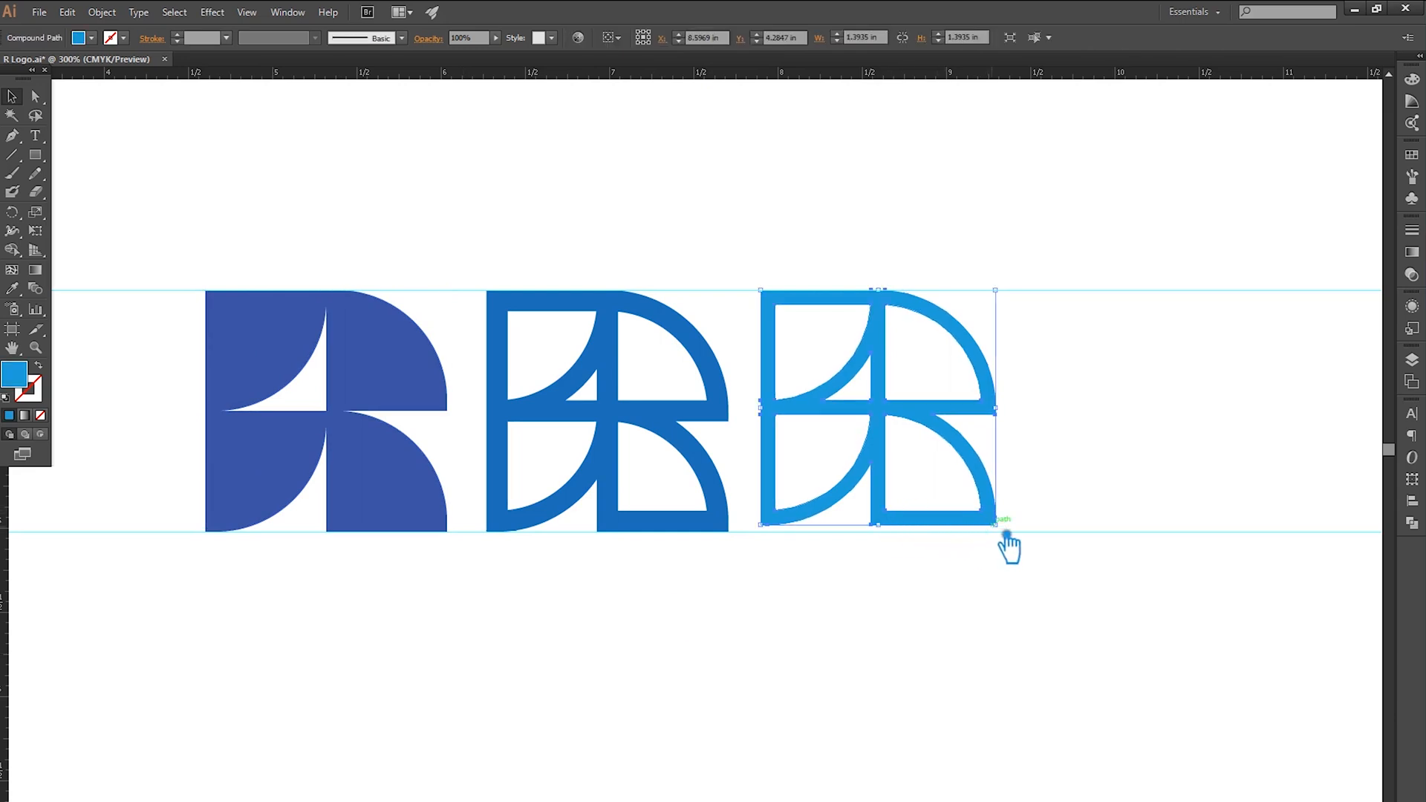
key(ctrl+shift+a)
drag(1006, 532, 1020, 551)
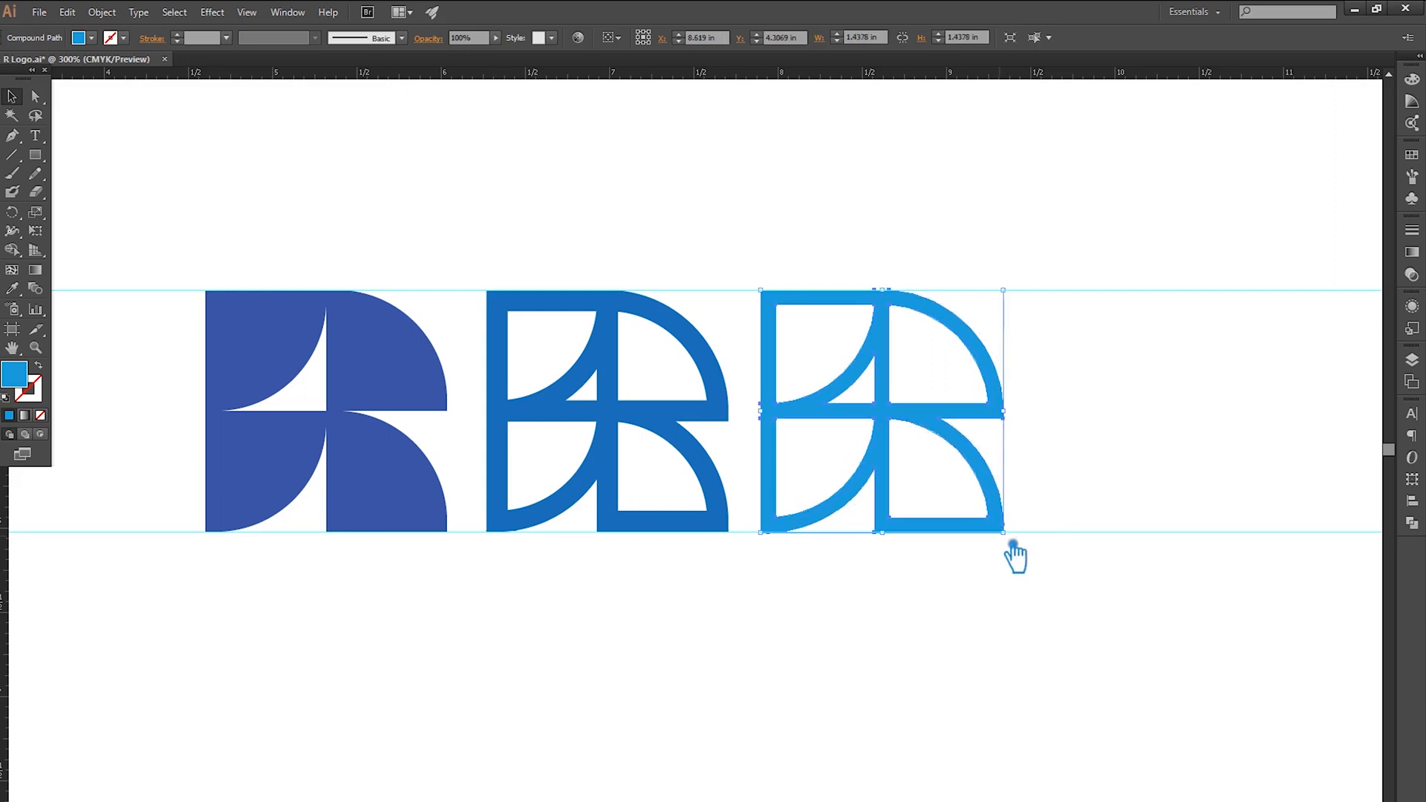
key(ctrl+shift+a)
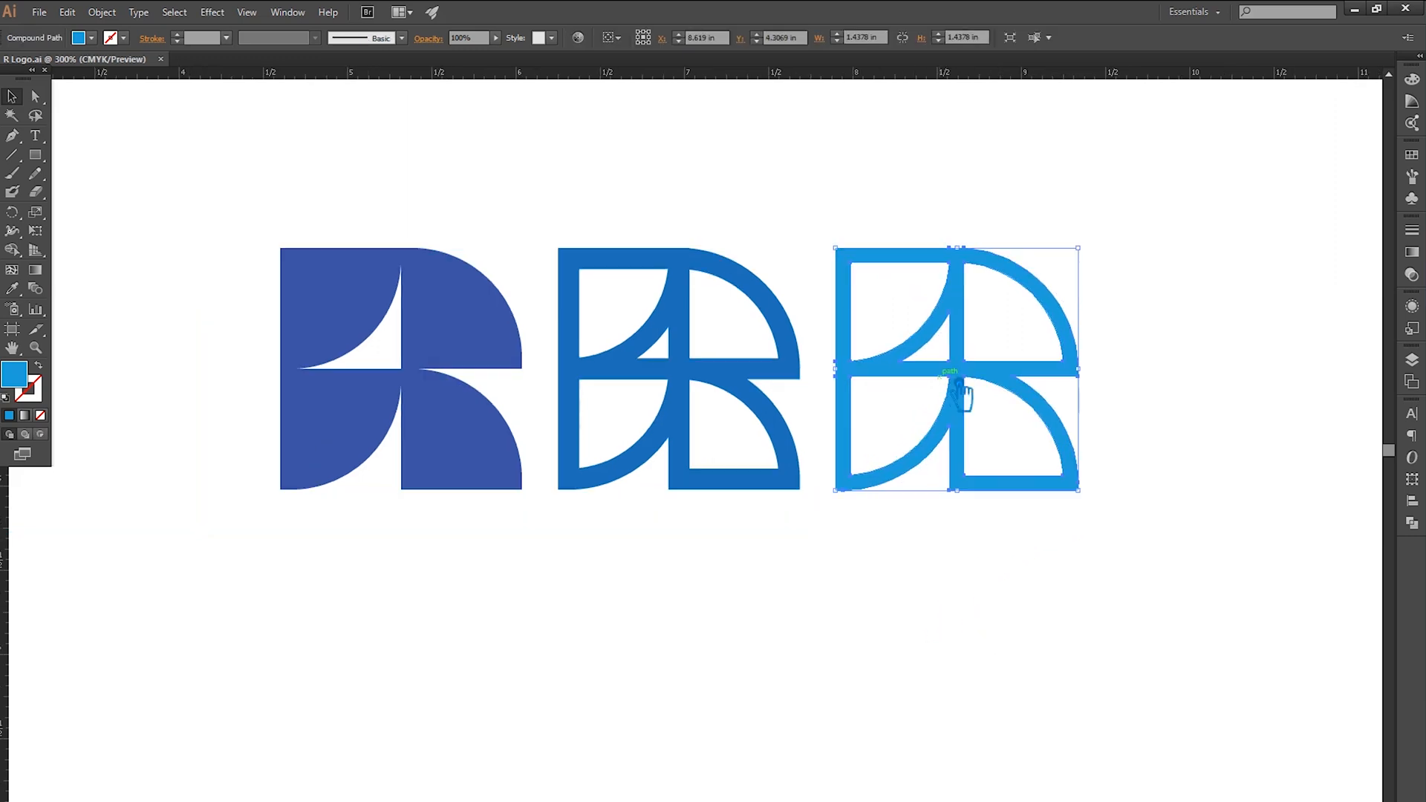
Step: Group the three logos and duplicate the group as a second row directly below
drag(1210, 411, 324, 209)
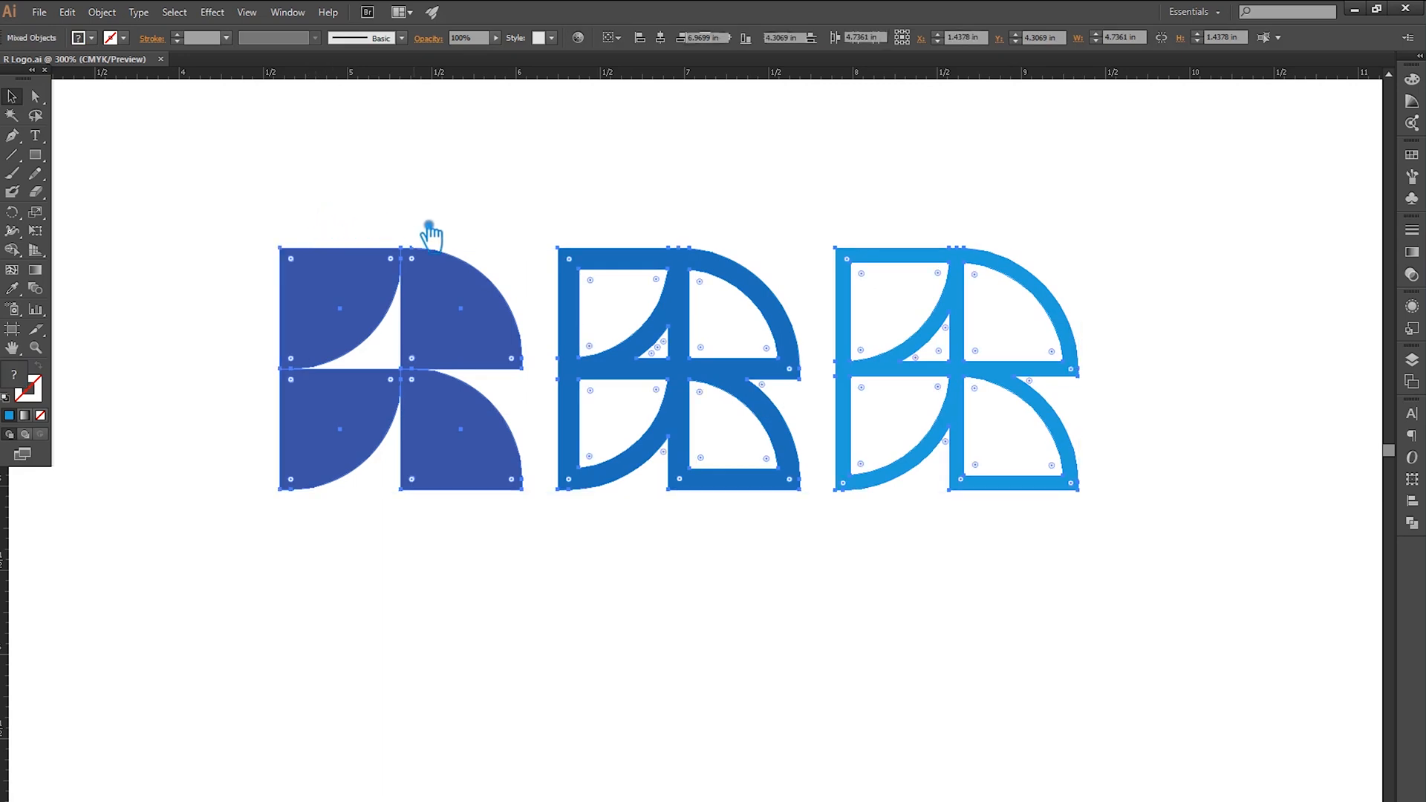
key(ctrl+g)
click(1193, 280)
drag(709, 386, 713, 659)
click(1283, 487)
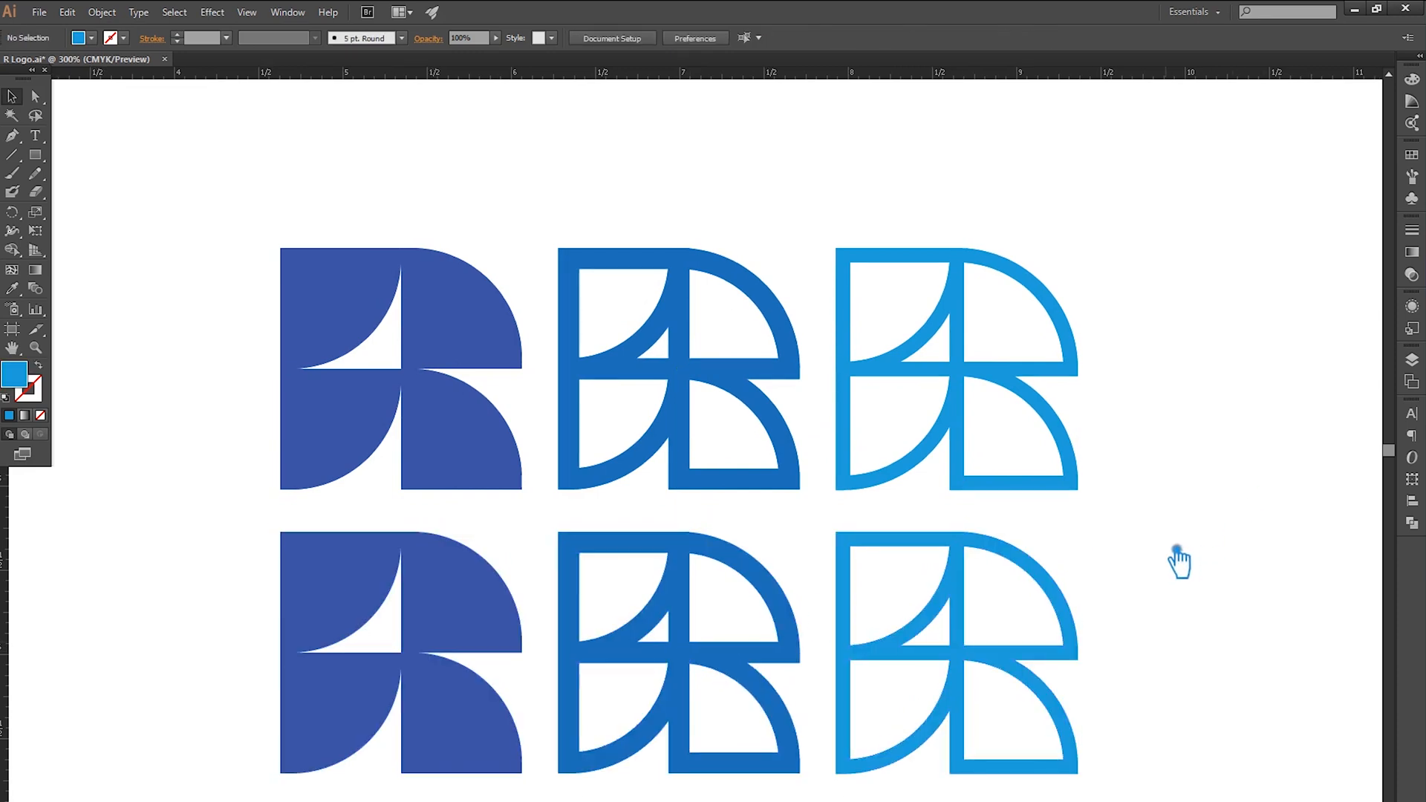
Step: Recolor the whole second row from the filled R's blue to a dark magenta, #6b1d48
drag(1181, 551, 1170, 473)
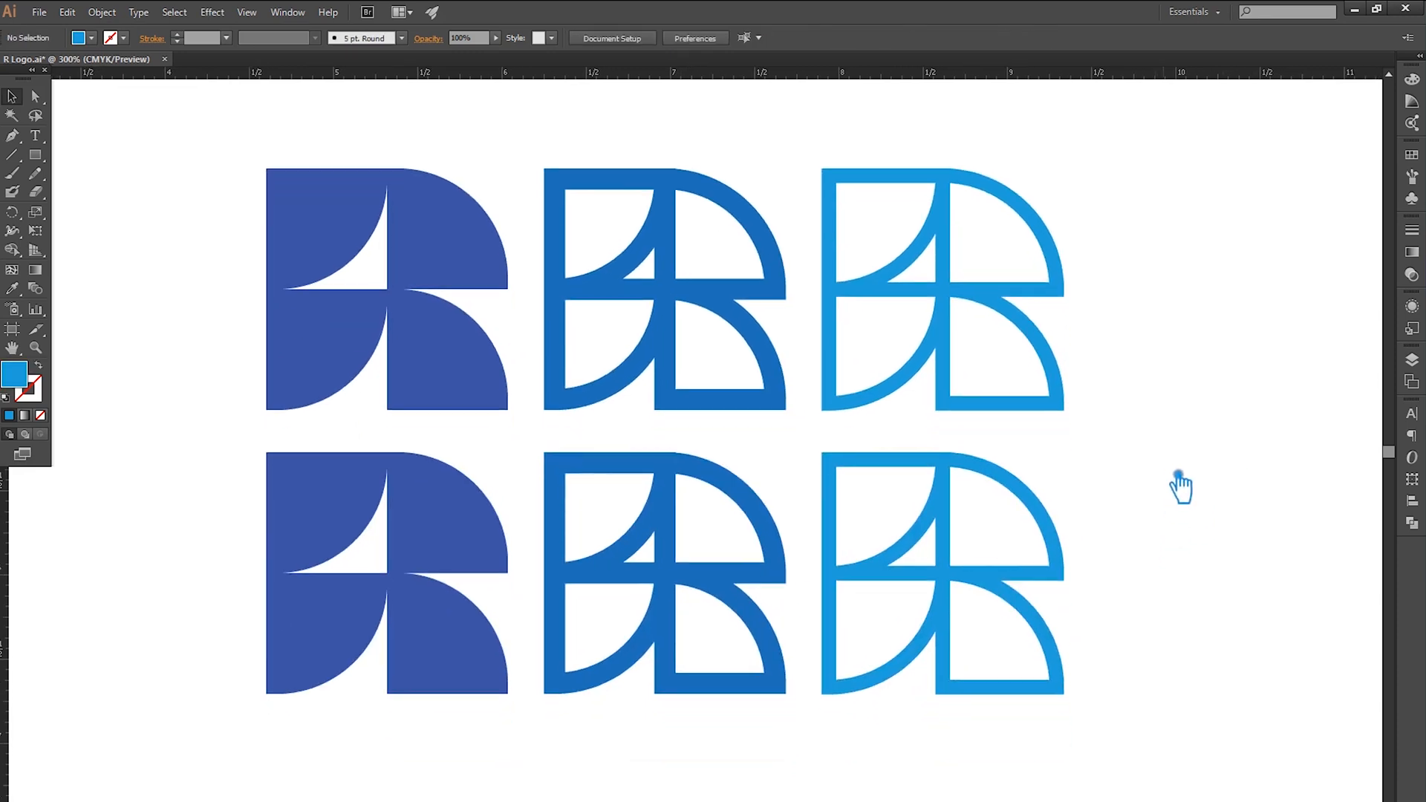
click(683, 575)
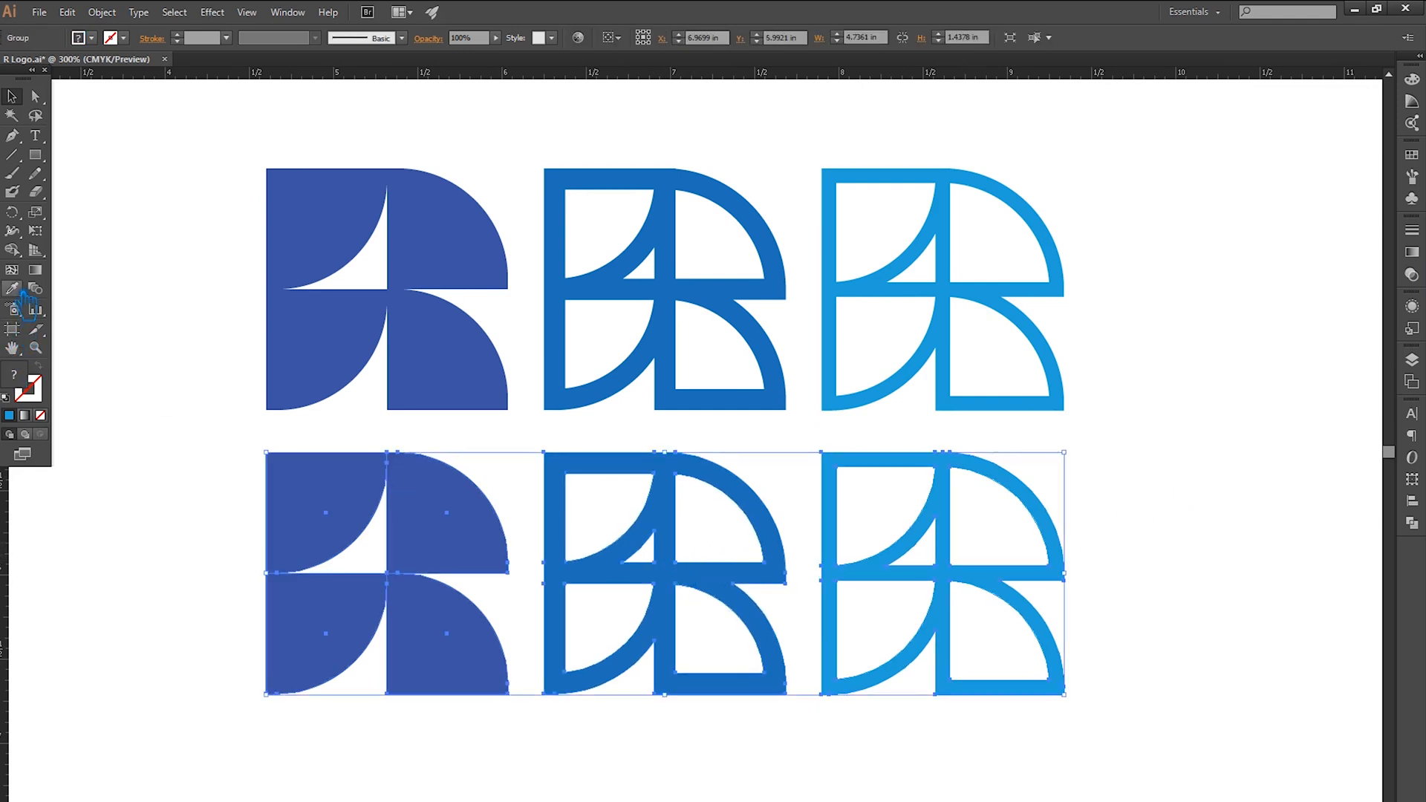
click(314, 521)
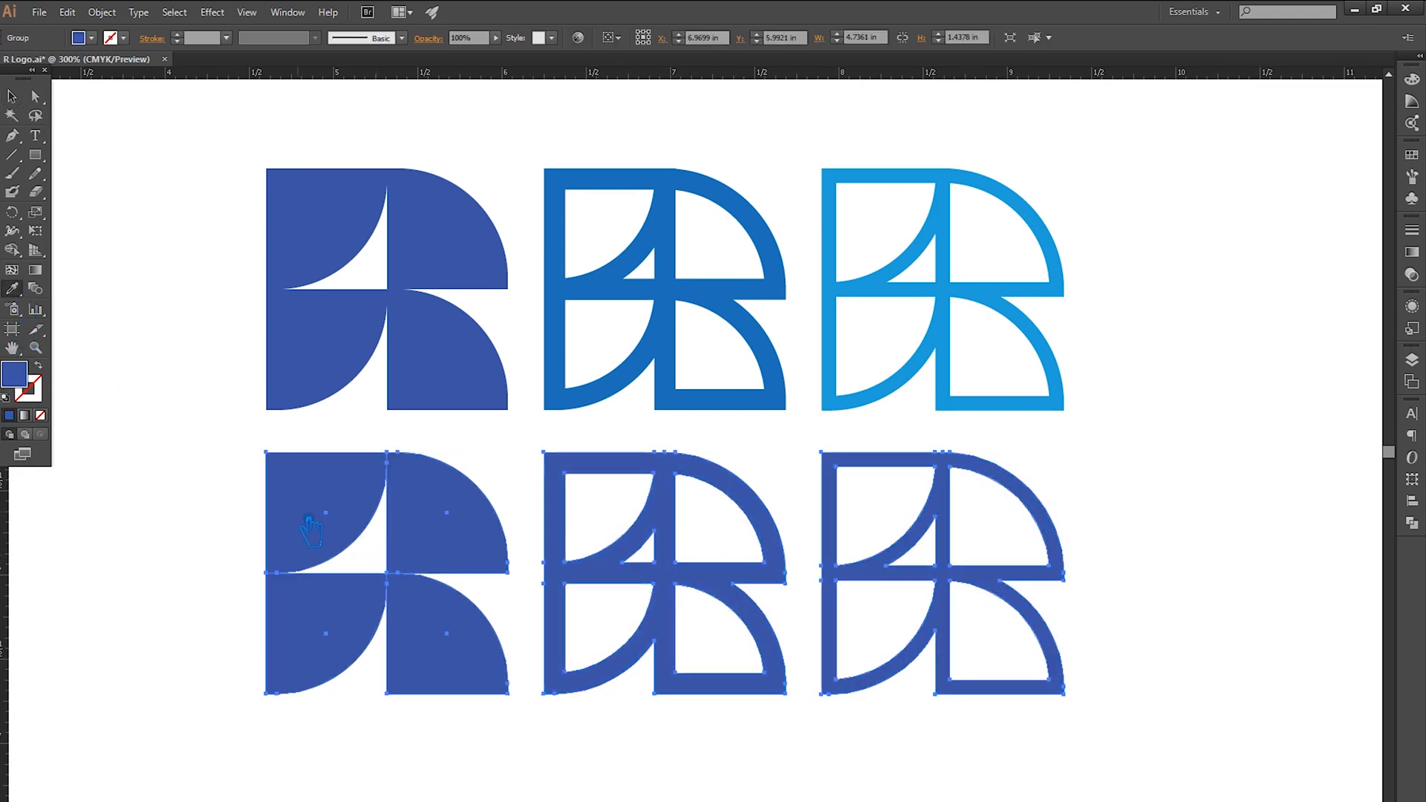
double_click(15, 375)
drag(1209, 238, 1214, 185)
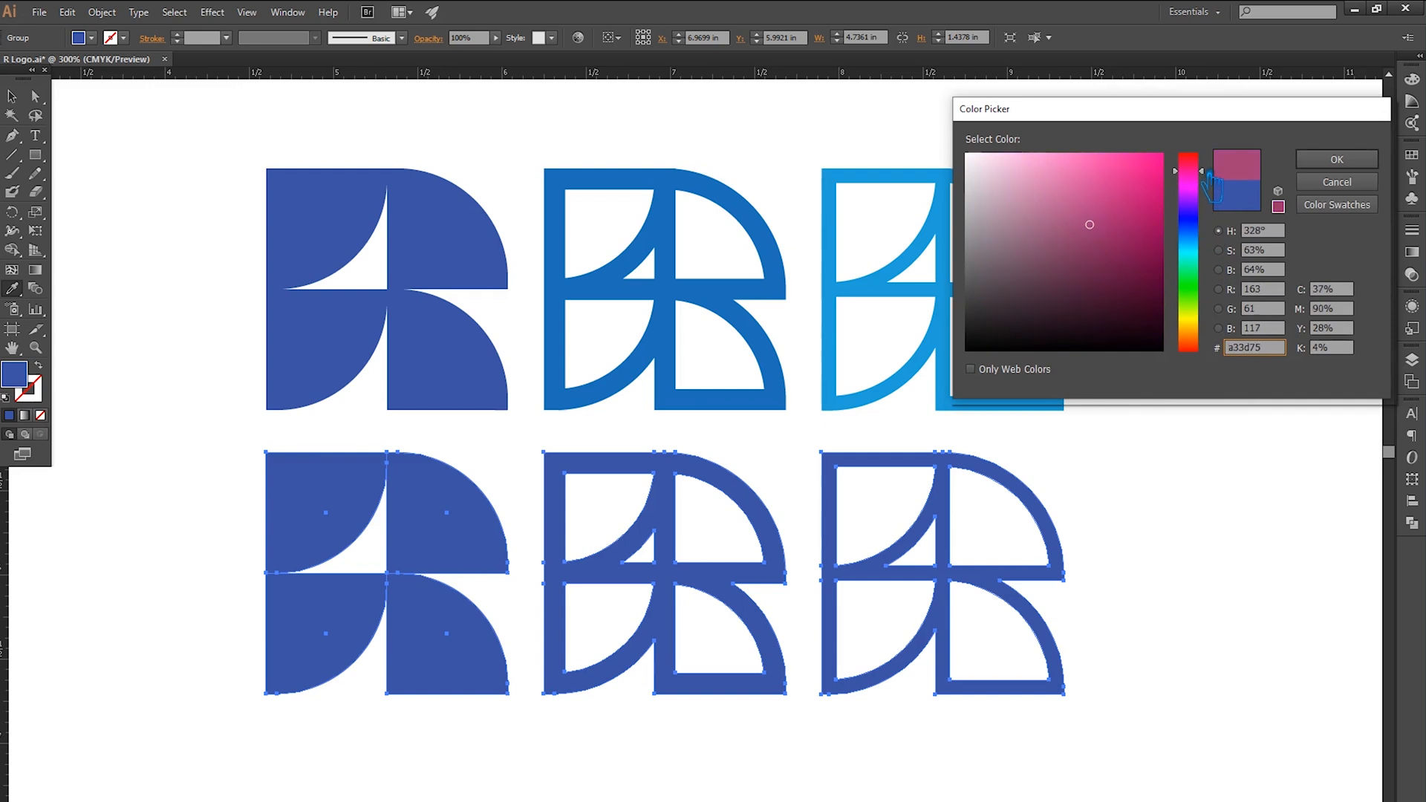
mouse_move(1086, 232)
mouse_down()
mouse_move(1113, 231)
mouse_move(1127, 200)
mouse_move(1126, 271)
mouse_up()
click(1337, 159)
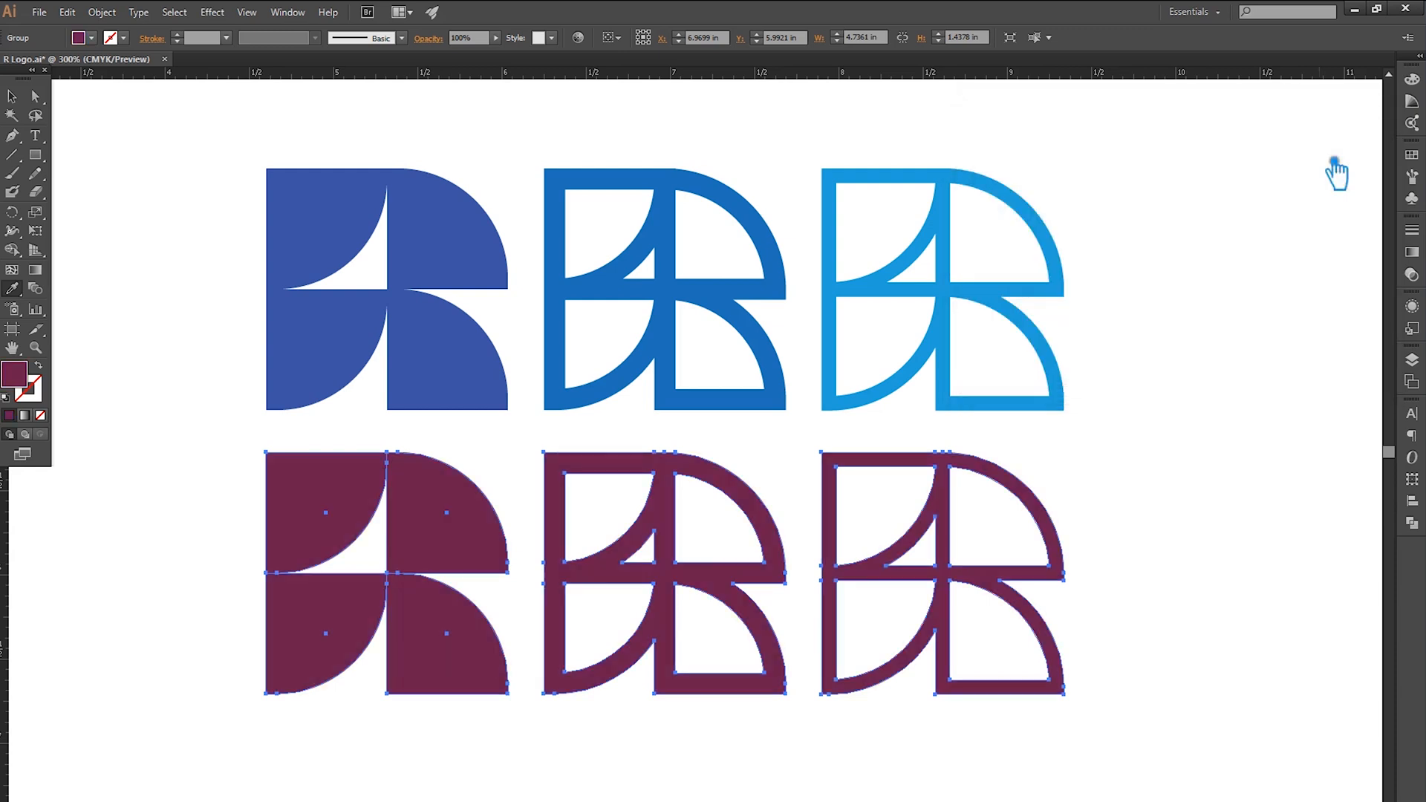
Step: Ungroup the second row and recolor its thick-outlined R in a brighter magenta, #aa2d77
click(12, 96)
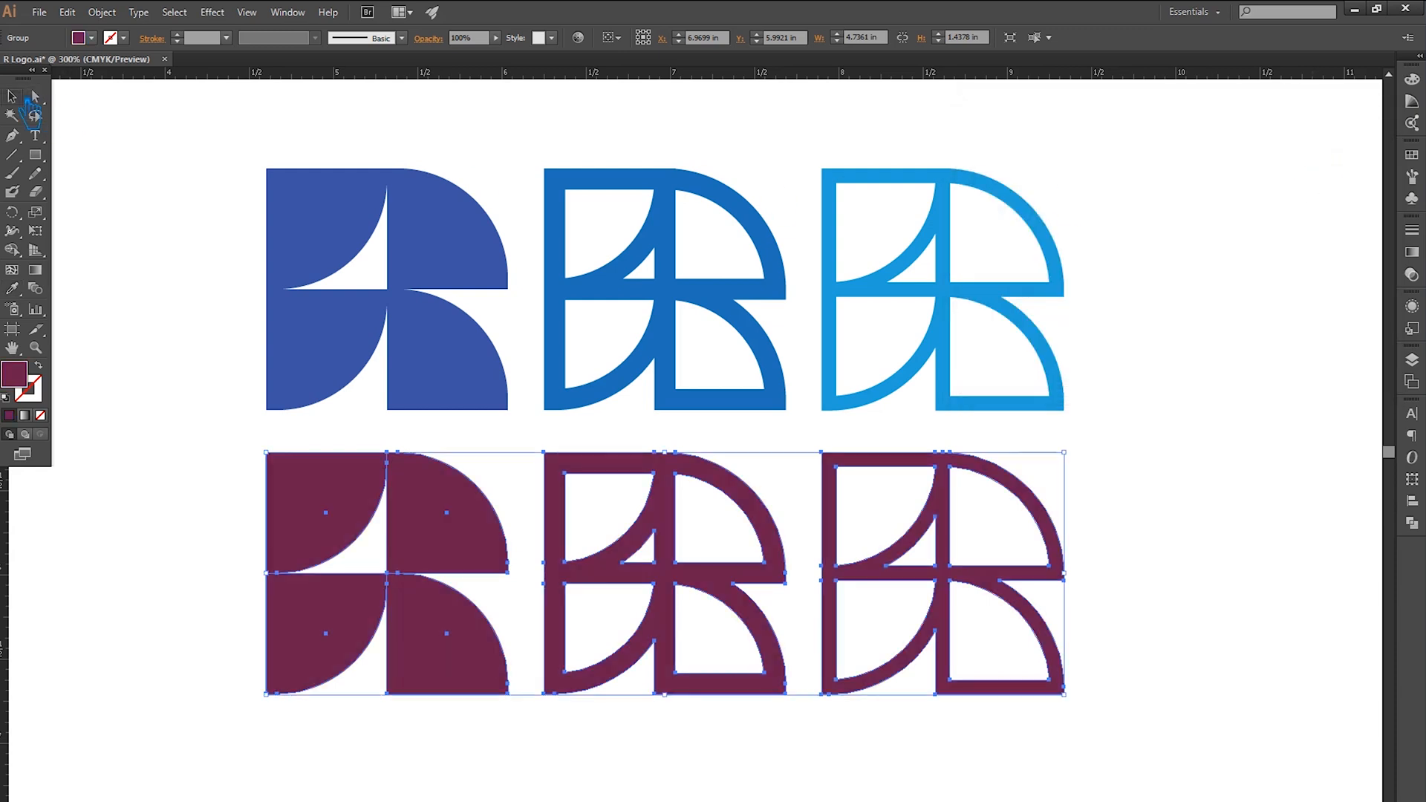
click(838, 784)
click(715, 695)
right_click(713, 685)
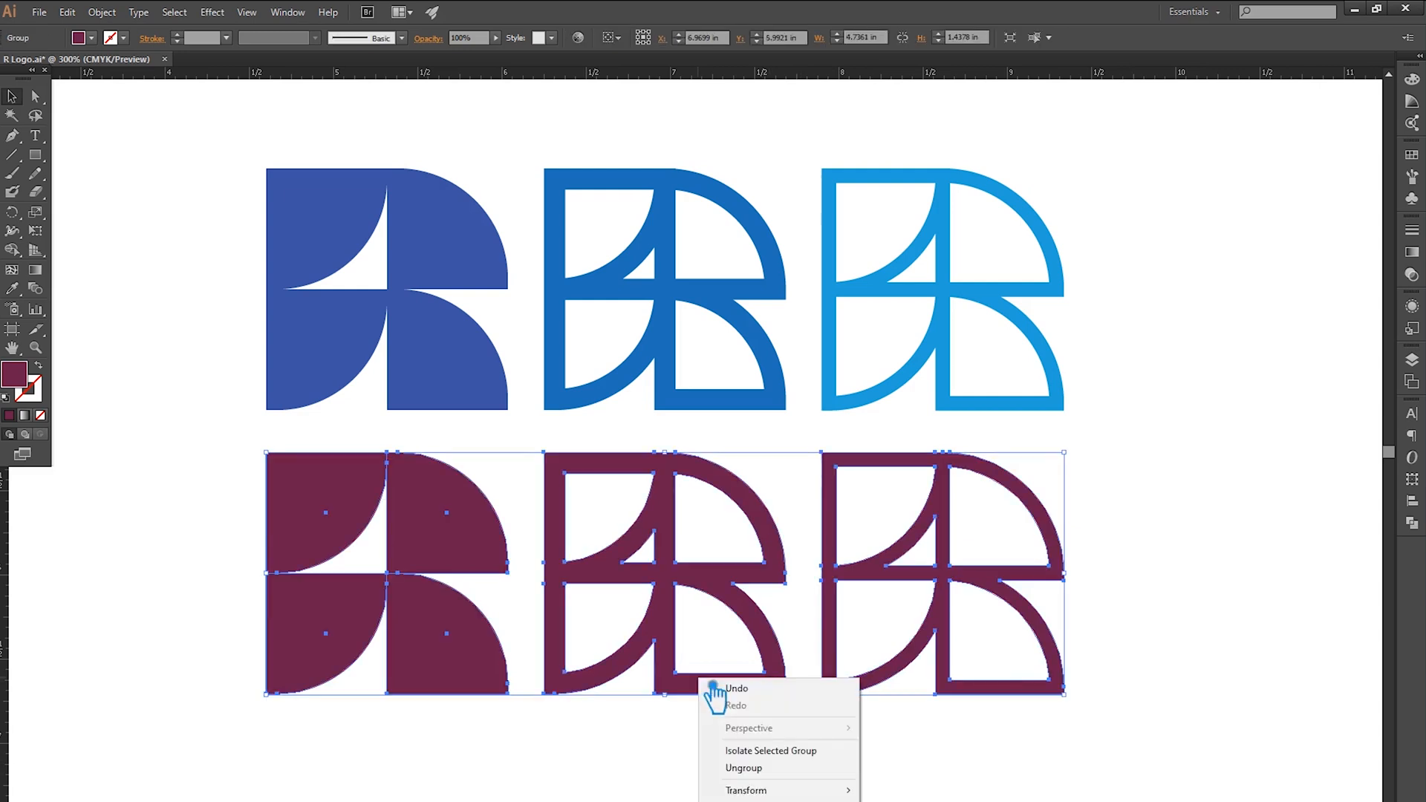
click(761, 768)
click(717, 689)
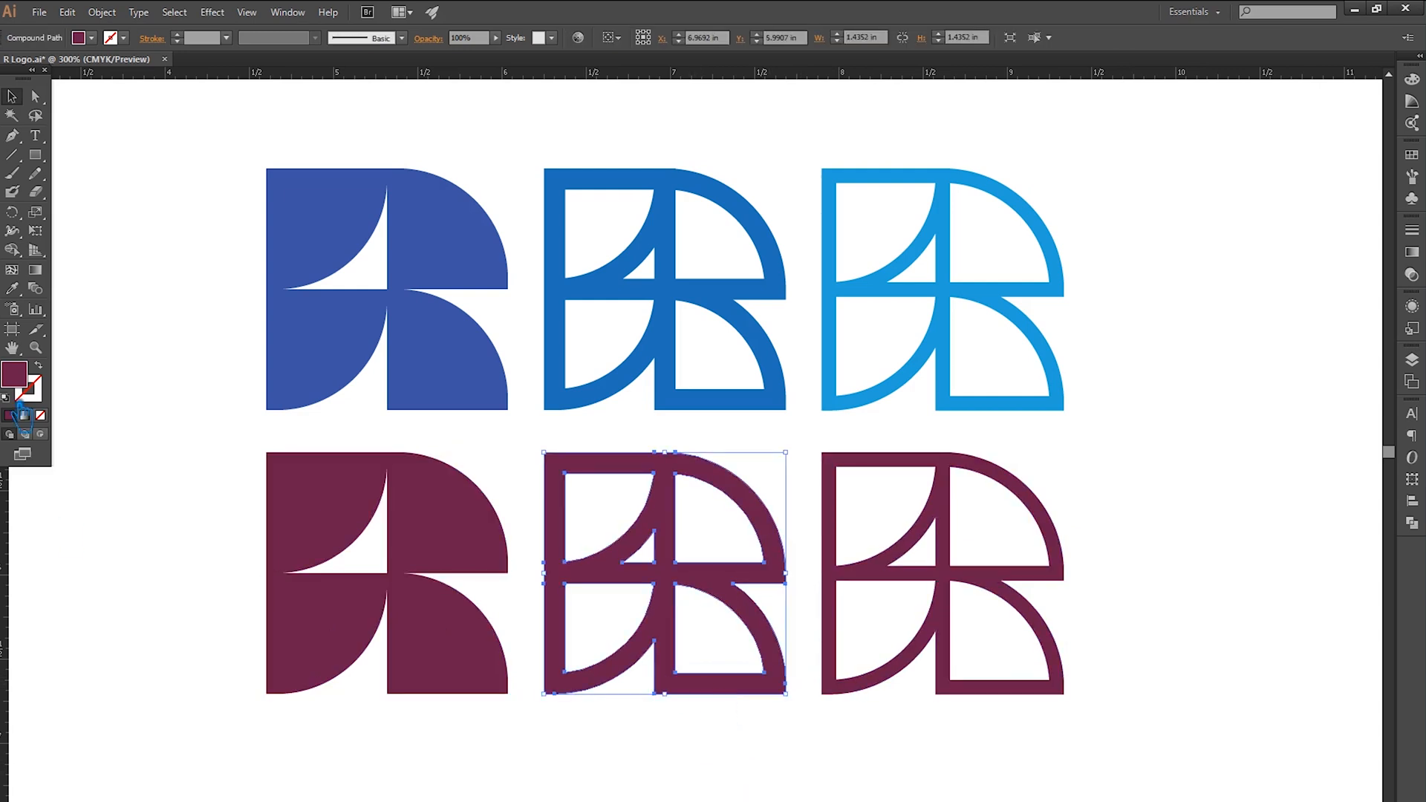
double_click(28, 381)
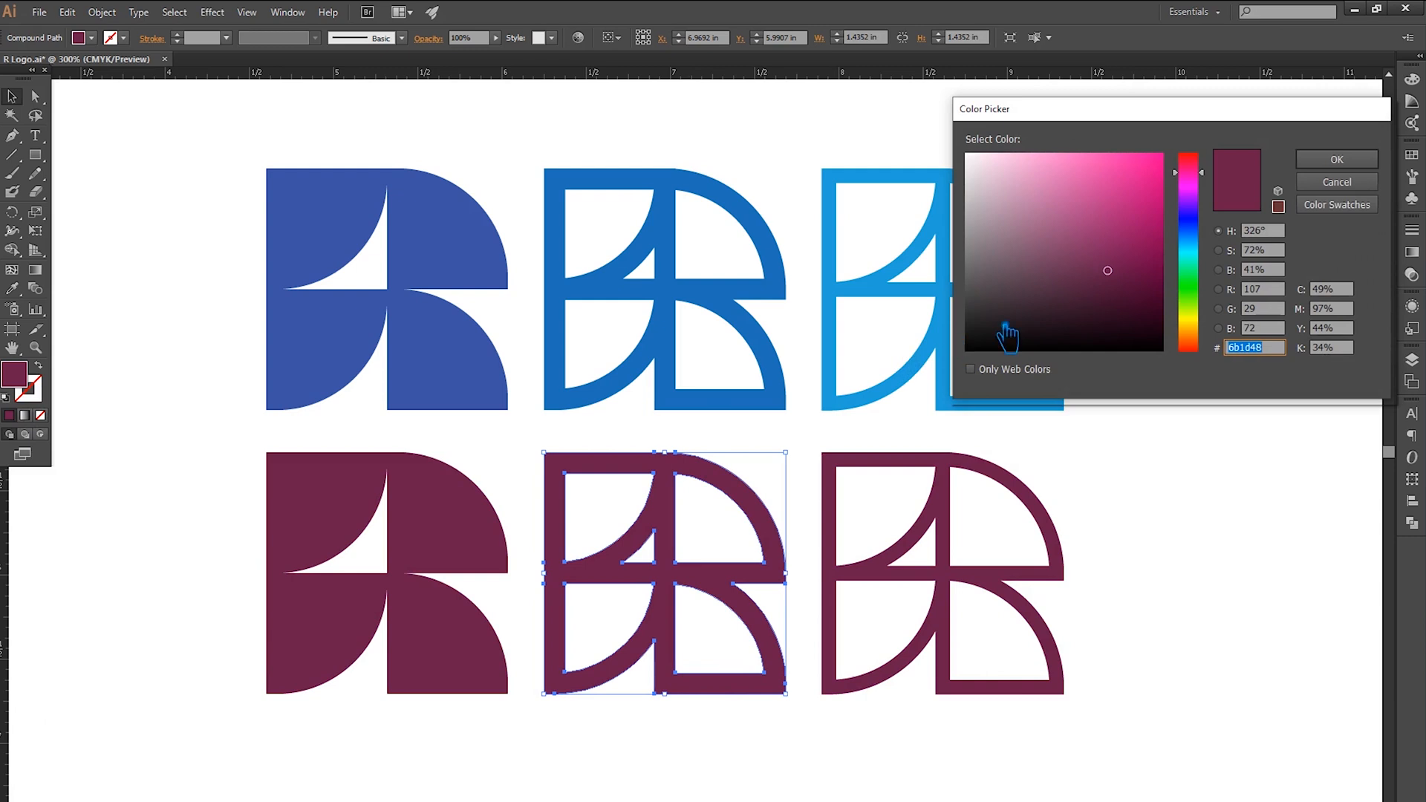
drag(1108, 270, 1110, 219)
click(1335, 159)
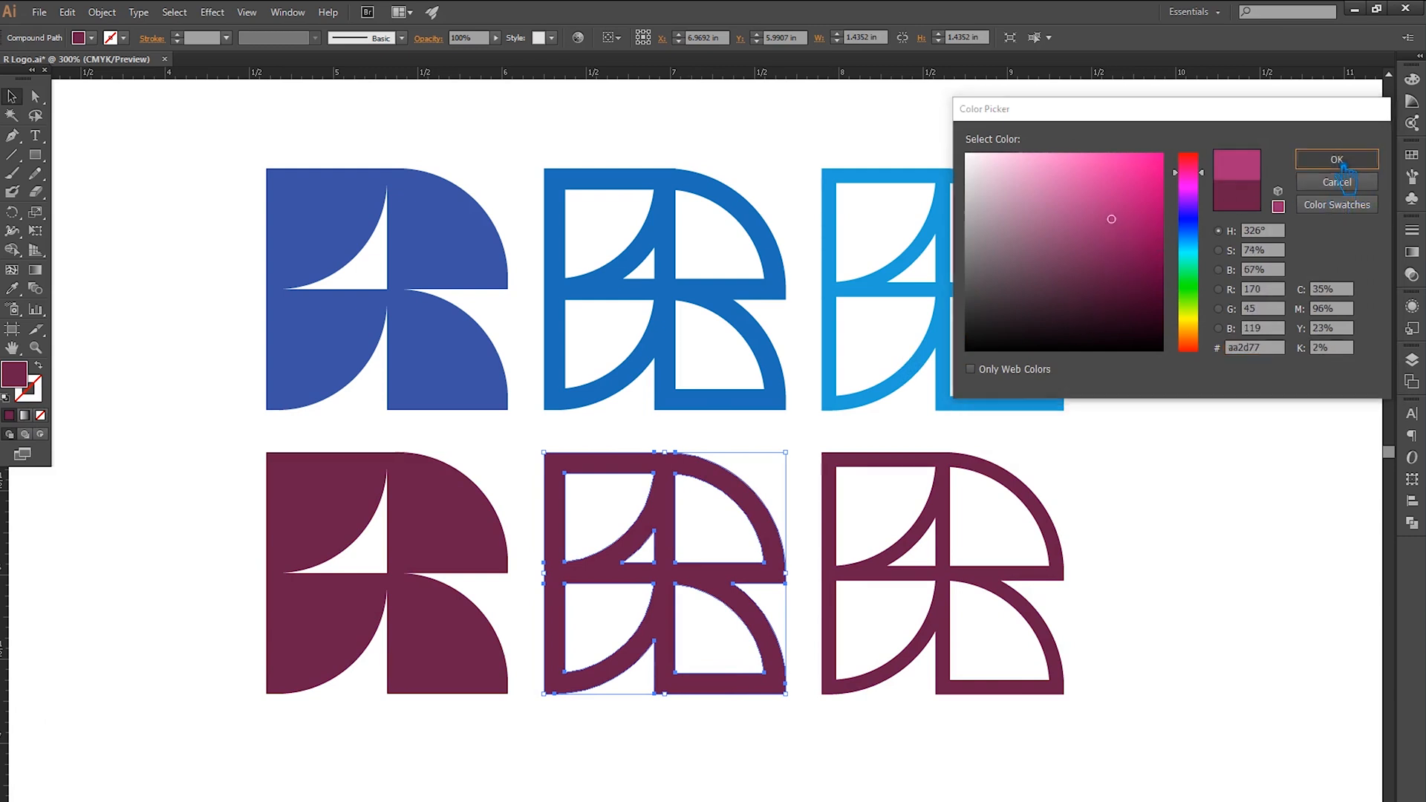
Step: Sample the middle R's magenta onto the second row's thin-outlined R and brighten it to pink #ef48b3
click(840, 580)
click(12, 289)
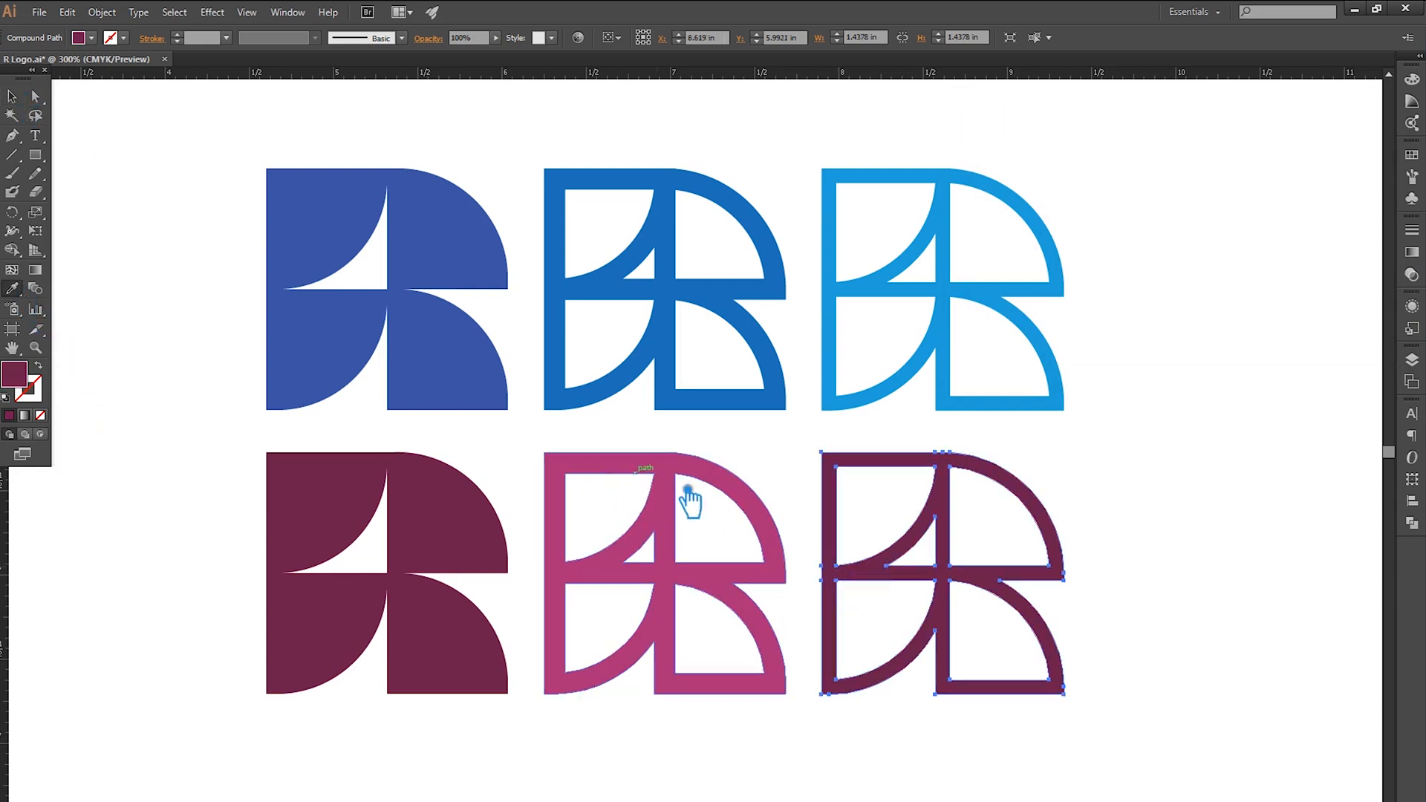
click(682, 520)
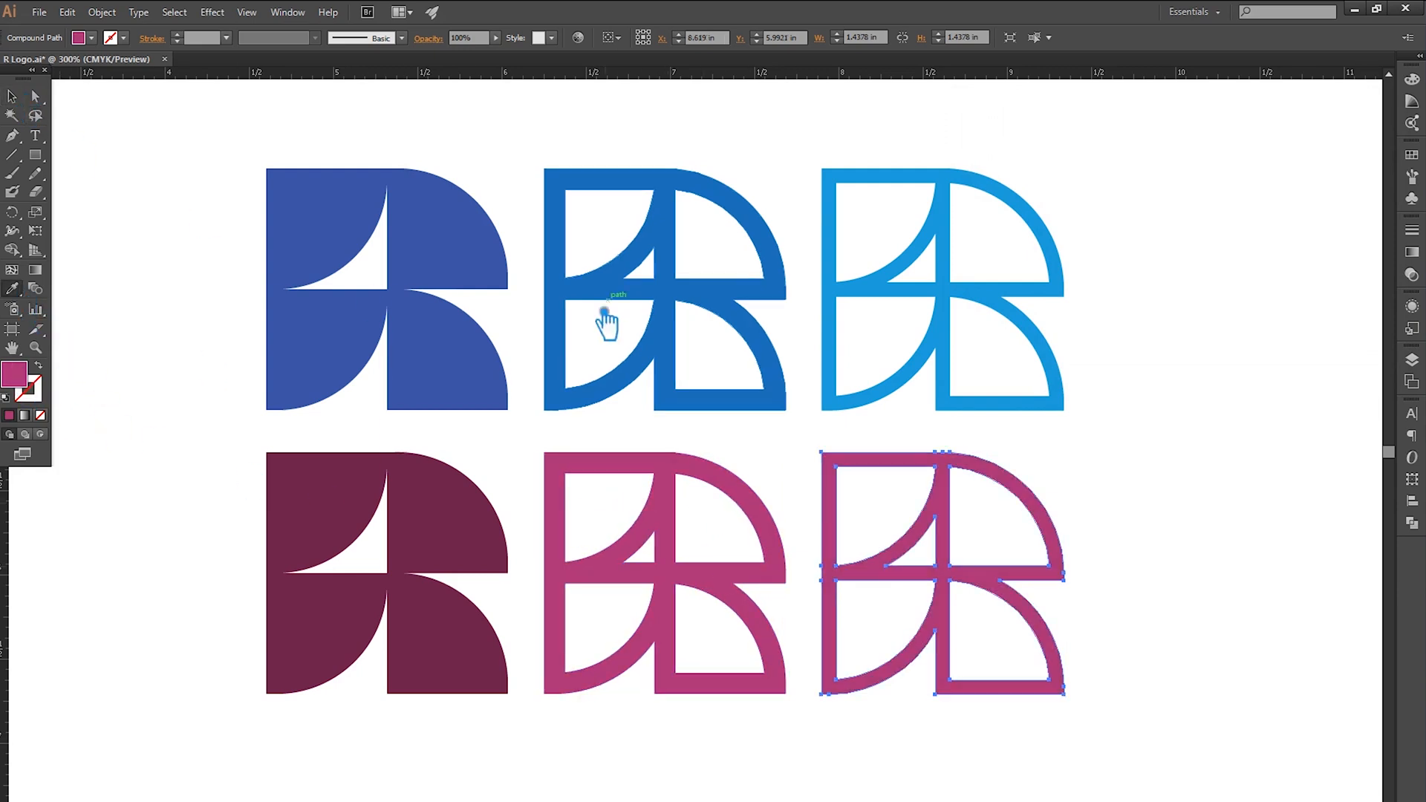
double_click(18, 377)
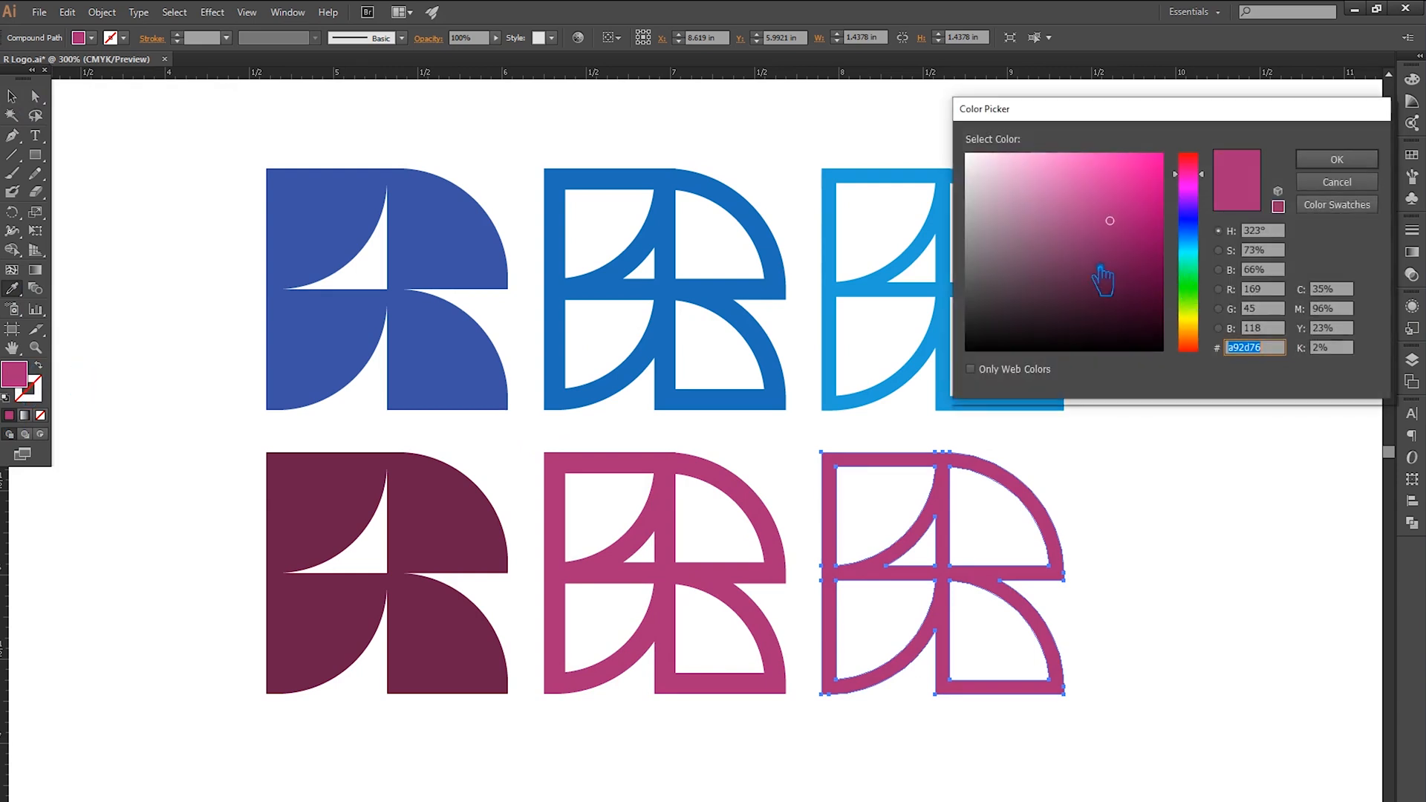
drag(1130, 236, 1106, 159)
click(1337, 160)
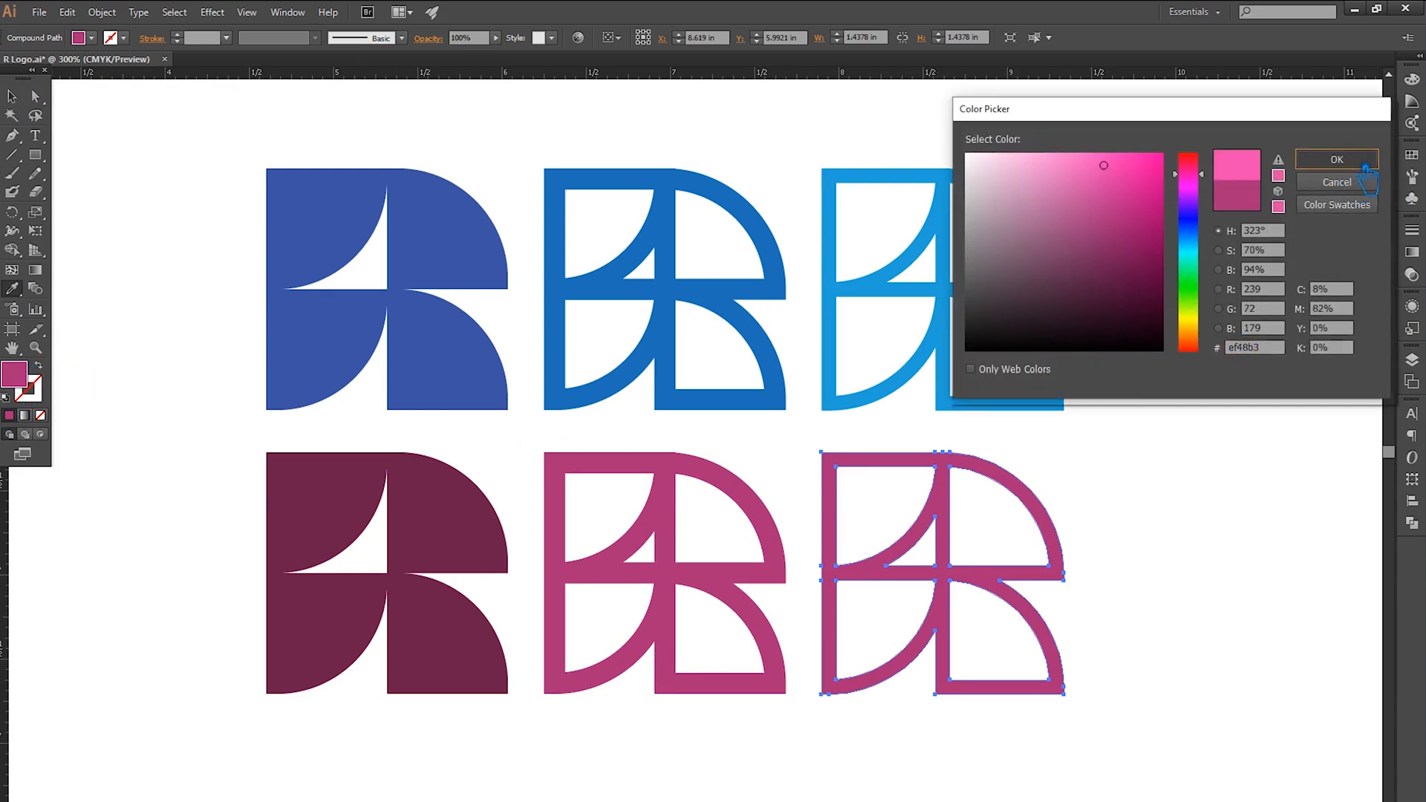
Step: Group the three R logos of the second row again
click(12, 95)
drag(1159, 648, 336, 530)
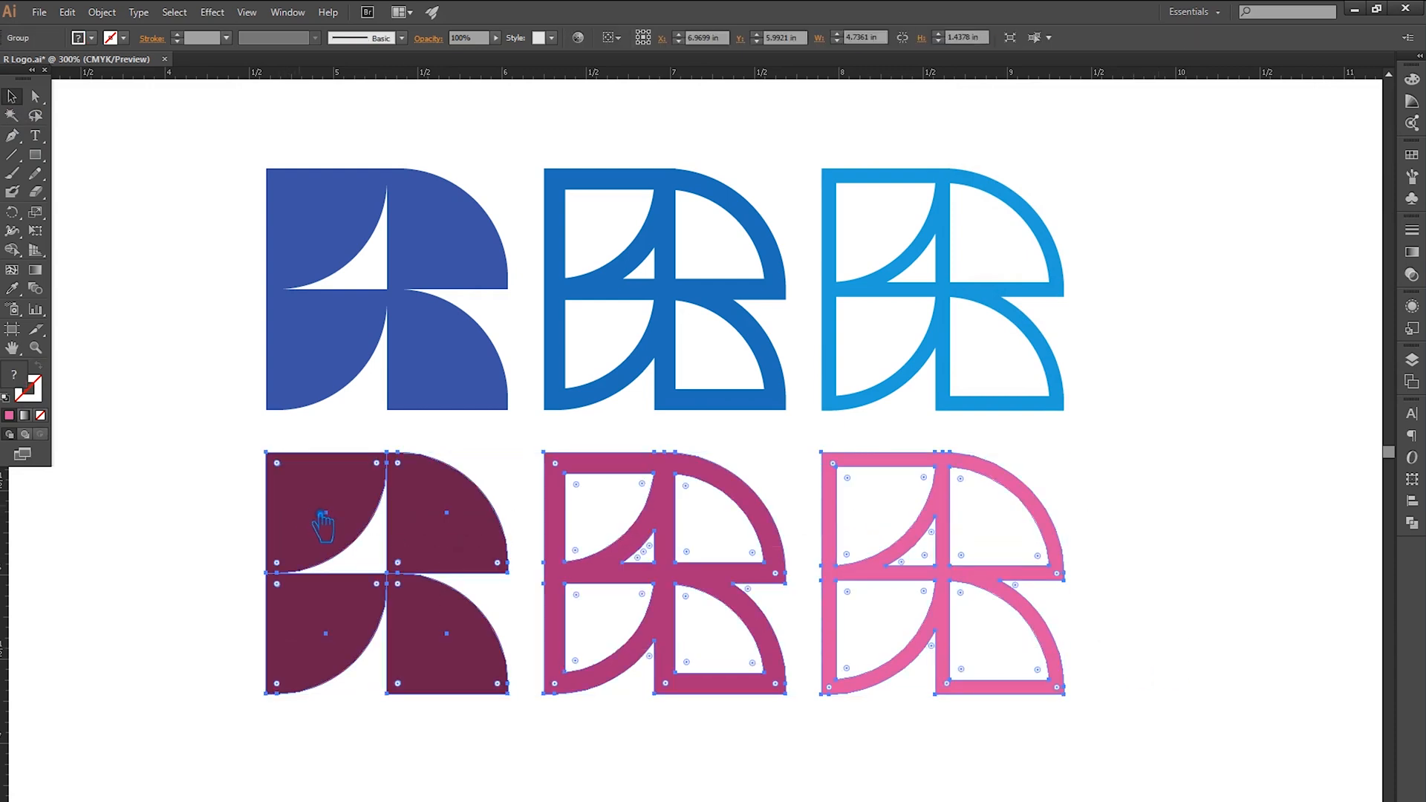
click(1201, 447)
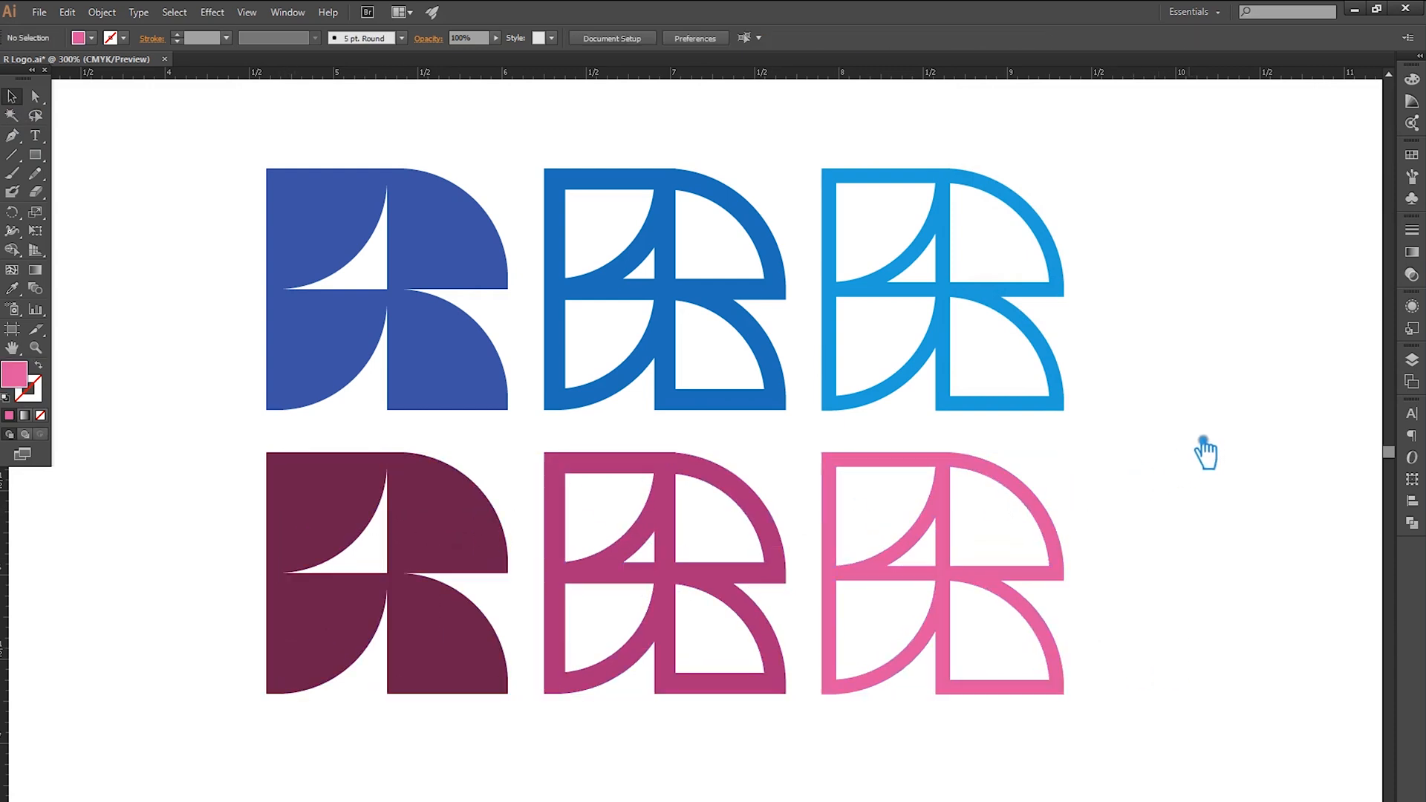
Step: Apply one uniform near-black fill to the entire second-row group
click(892, 574)
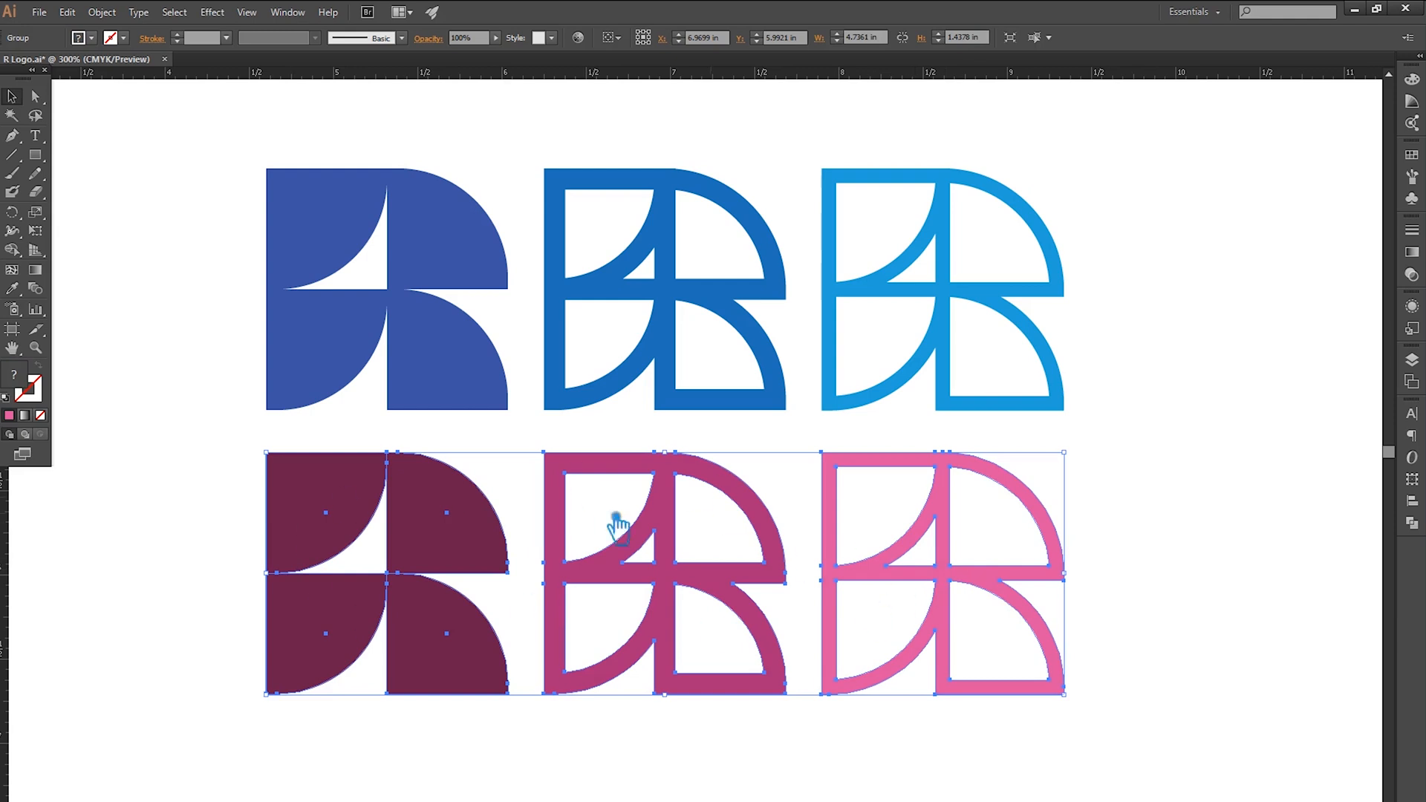
click(13, 289)
click(163, 345)
double_click(22, 380)
drag(1076, 309, 984, 312)
click(1352, 165)
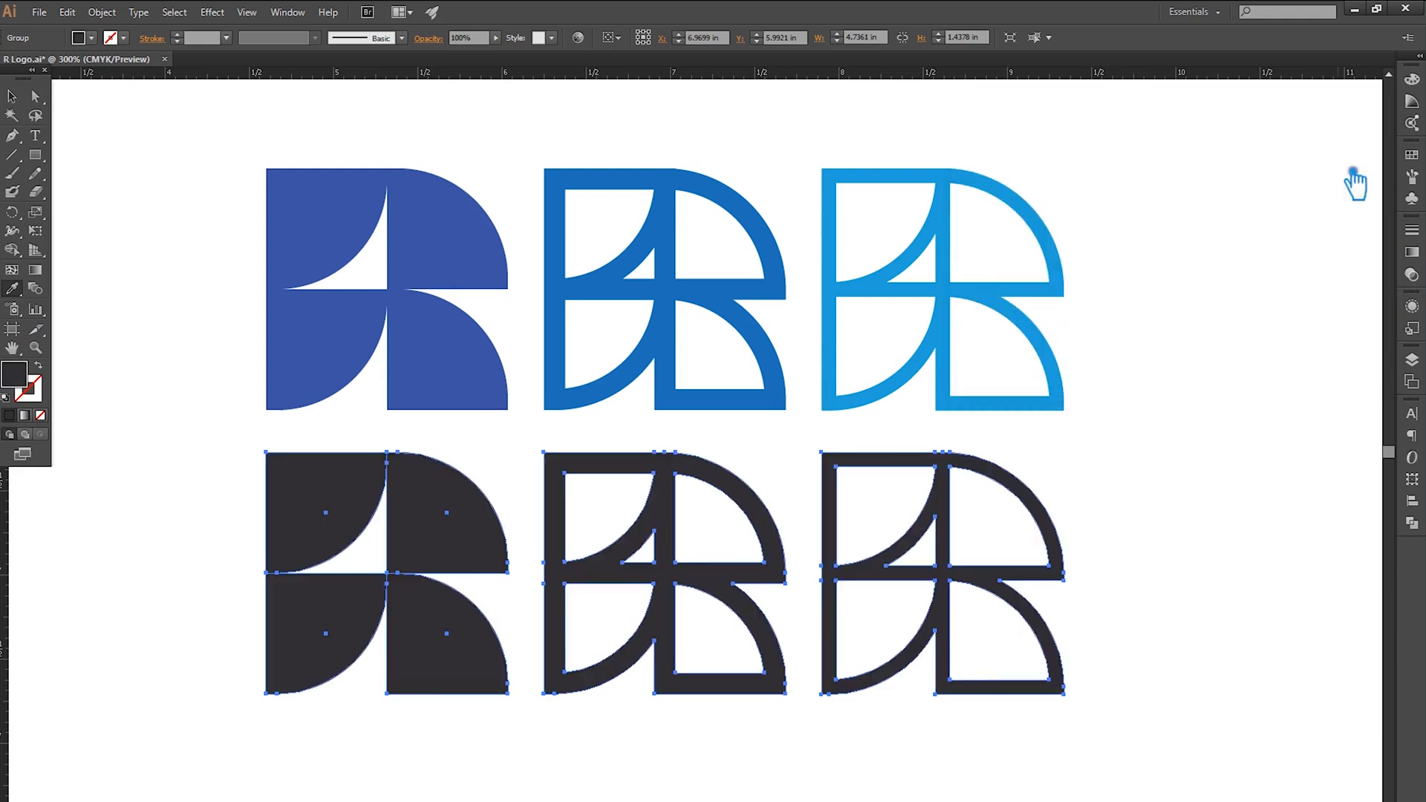
double_click(18, 376)
drag(1004, 322, 1004, 297)
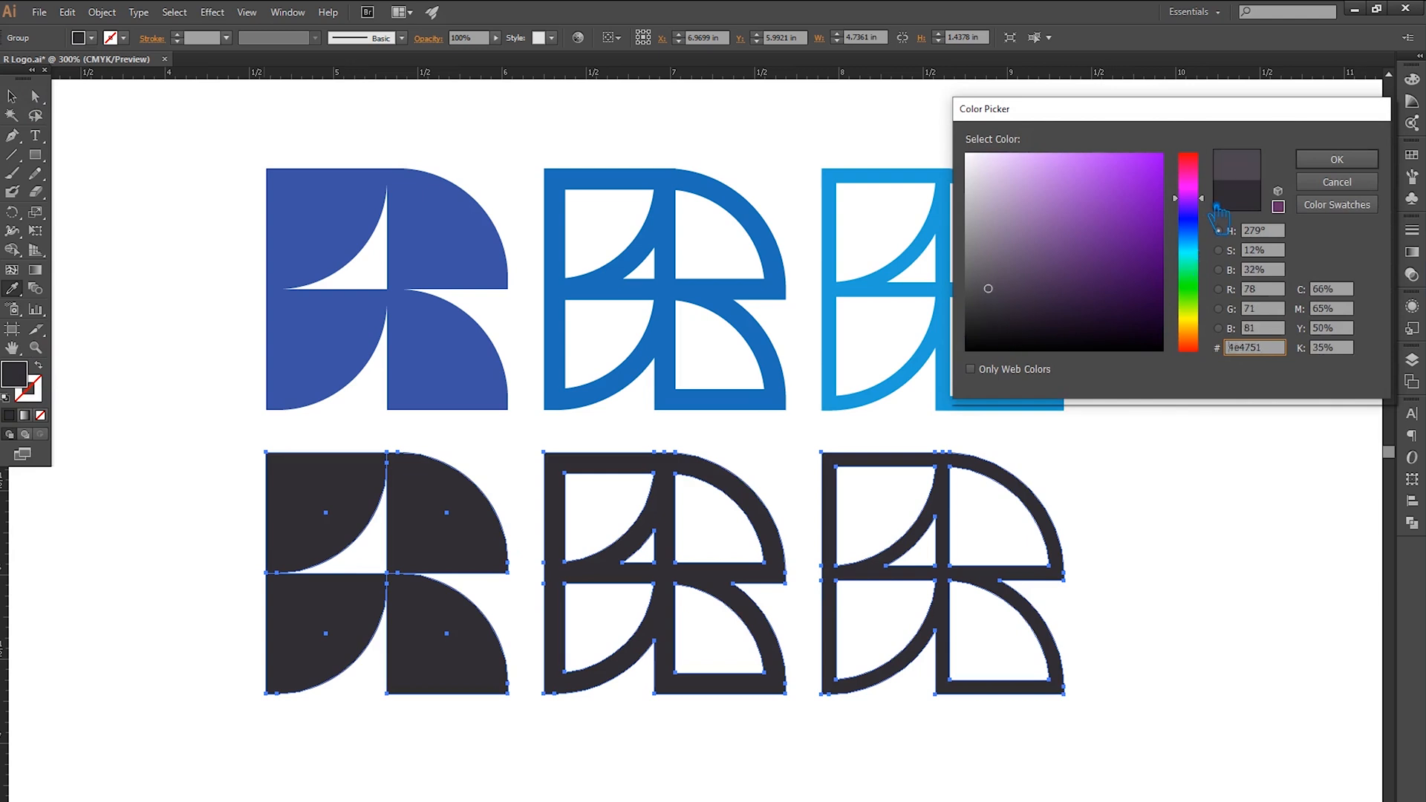
drag(1216, 205, 1209, 257)
mouse_move(995, 294)
mouse_down()
mouse_move(993, 277)
mouse_move(995, 295)
mouse_up()
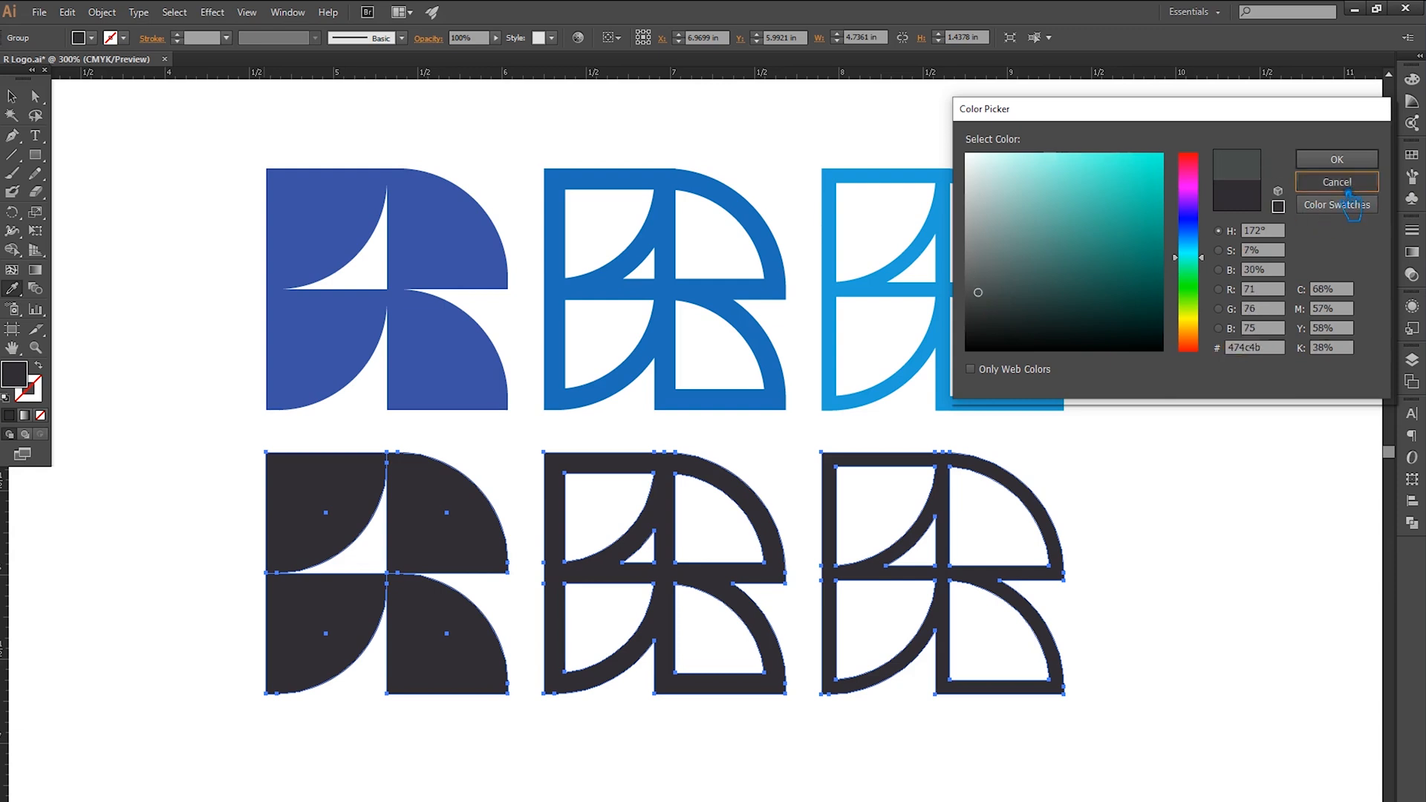
click(1337, 182)
Step: Sample the upper filled R's blue onto the second-row group and mute it to a dark slate gray fill
click(349, 346)
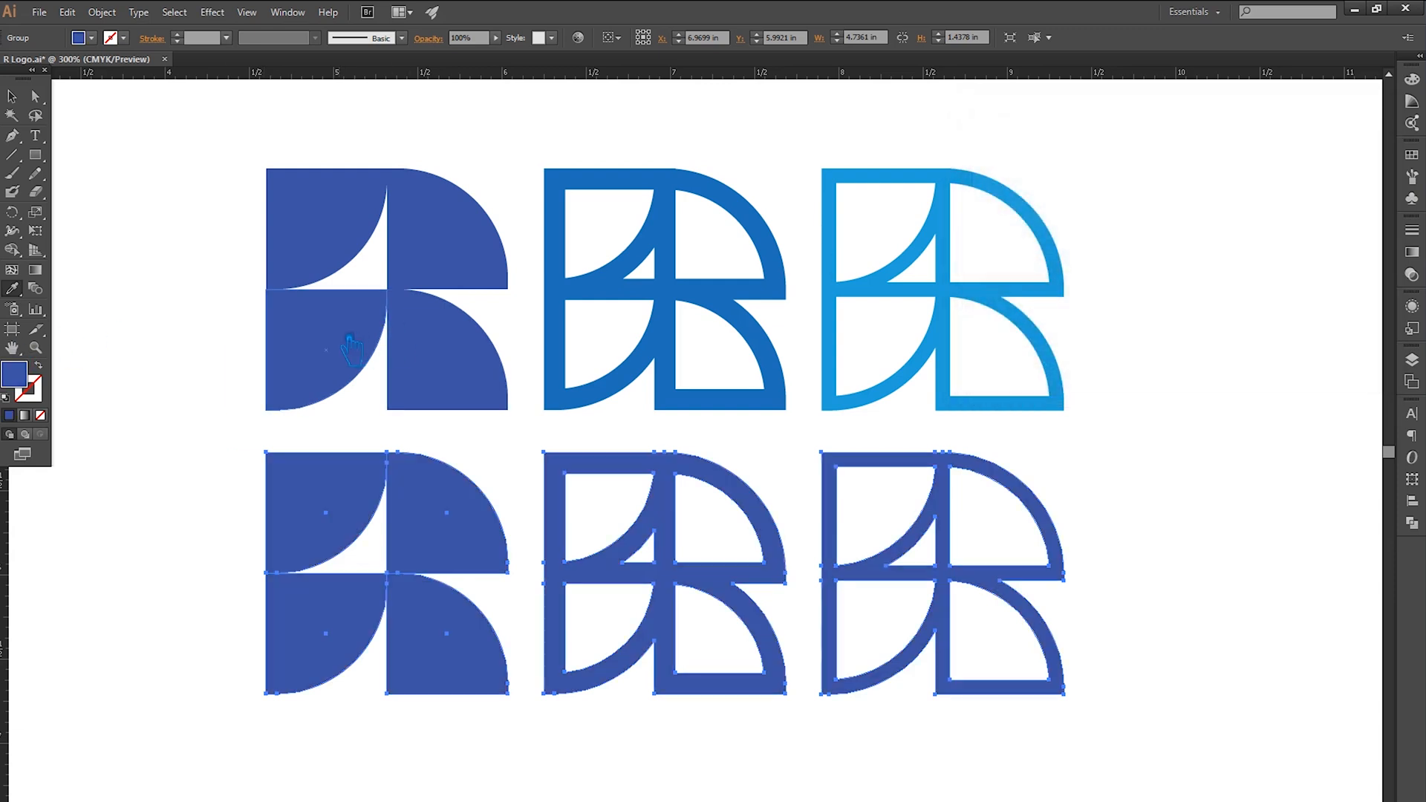
double_click(30, 385)
drag(1016, 306, 987, 294)
click(1367, 159)
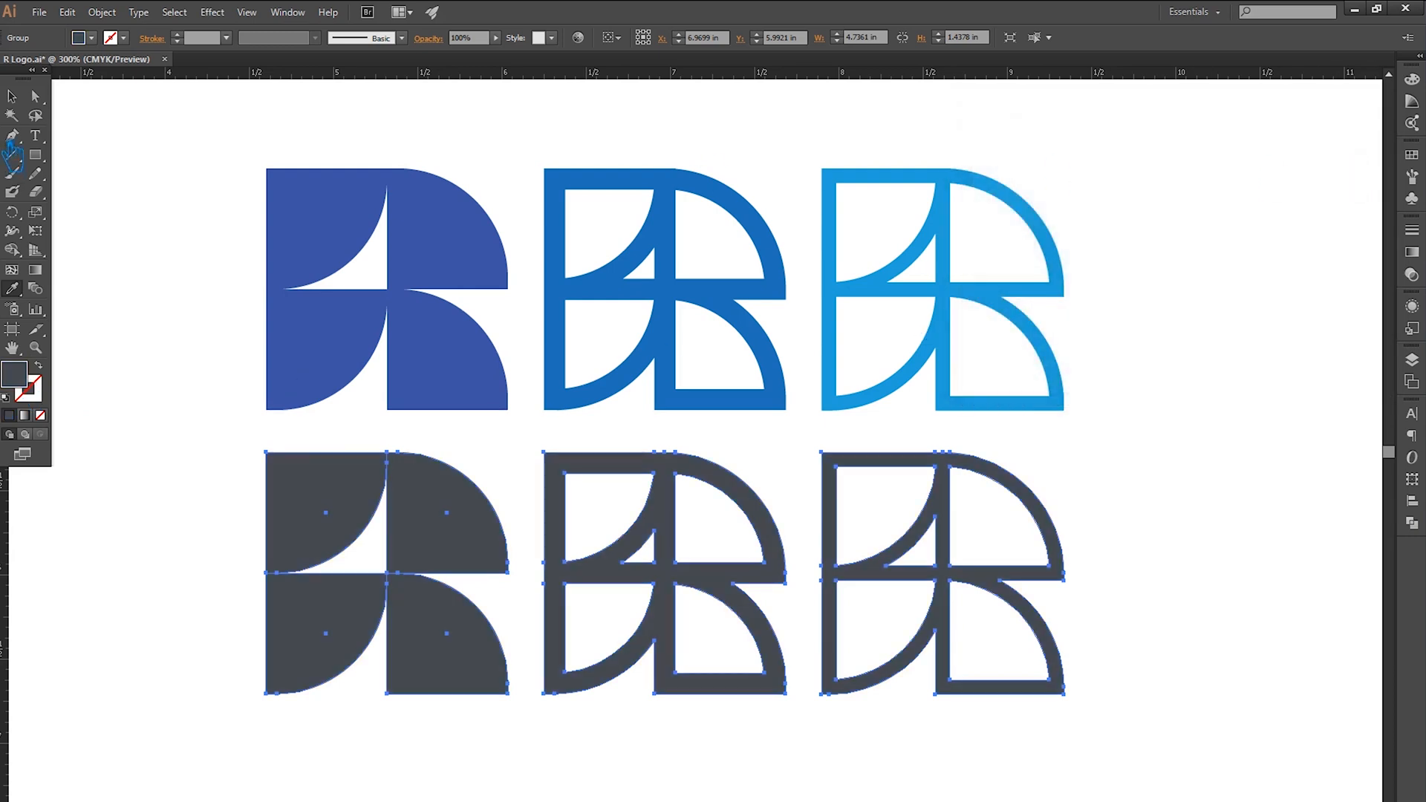
Step: Darken the second-row group's fill to charcoal #383a3f and deselect the artwork
click(12, 96)
double_click(15, 374)
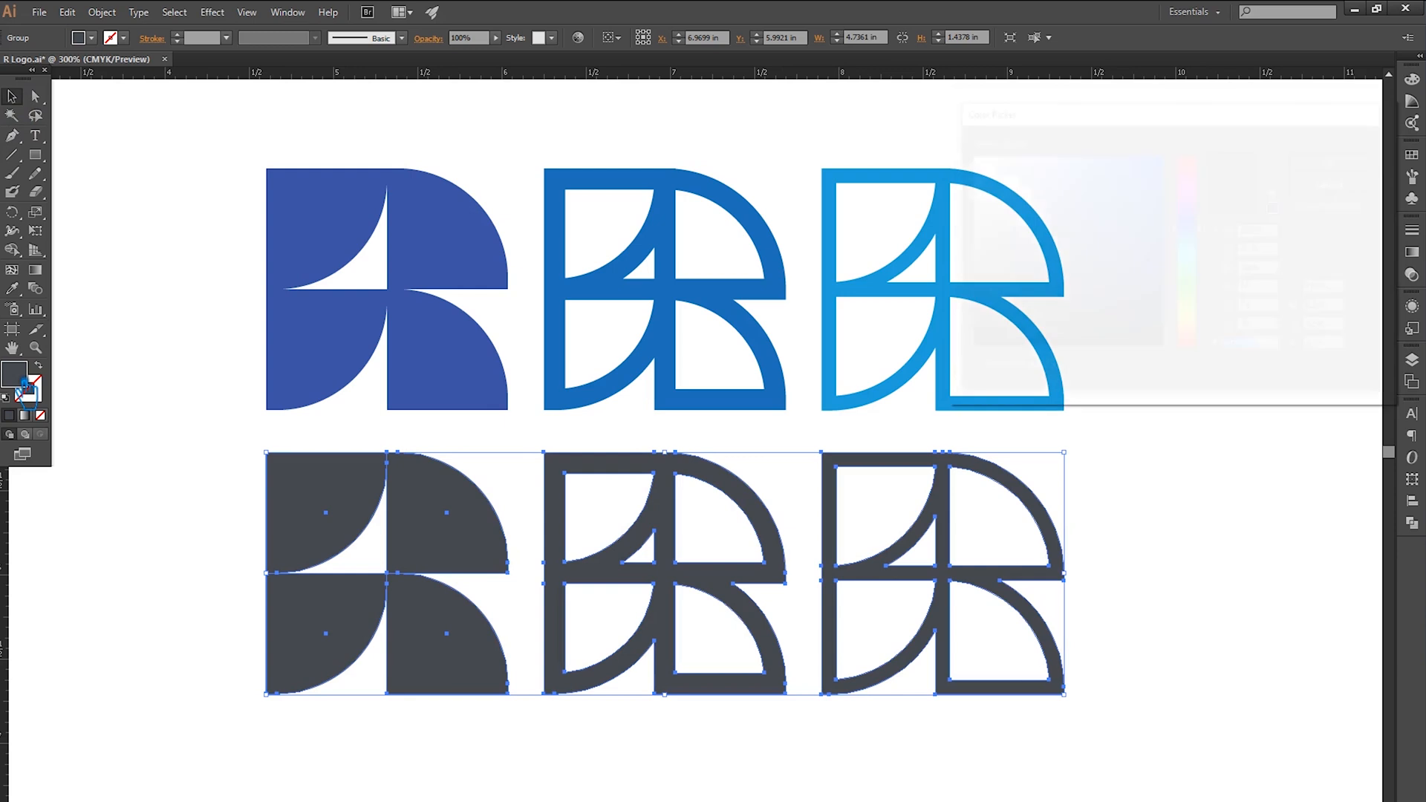
click(986, 303)
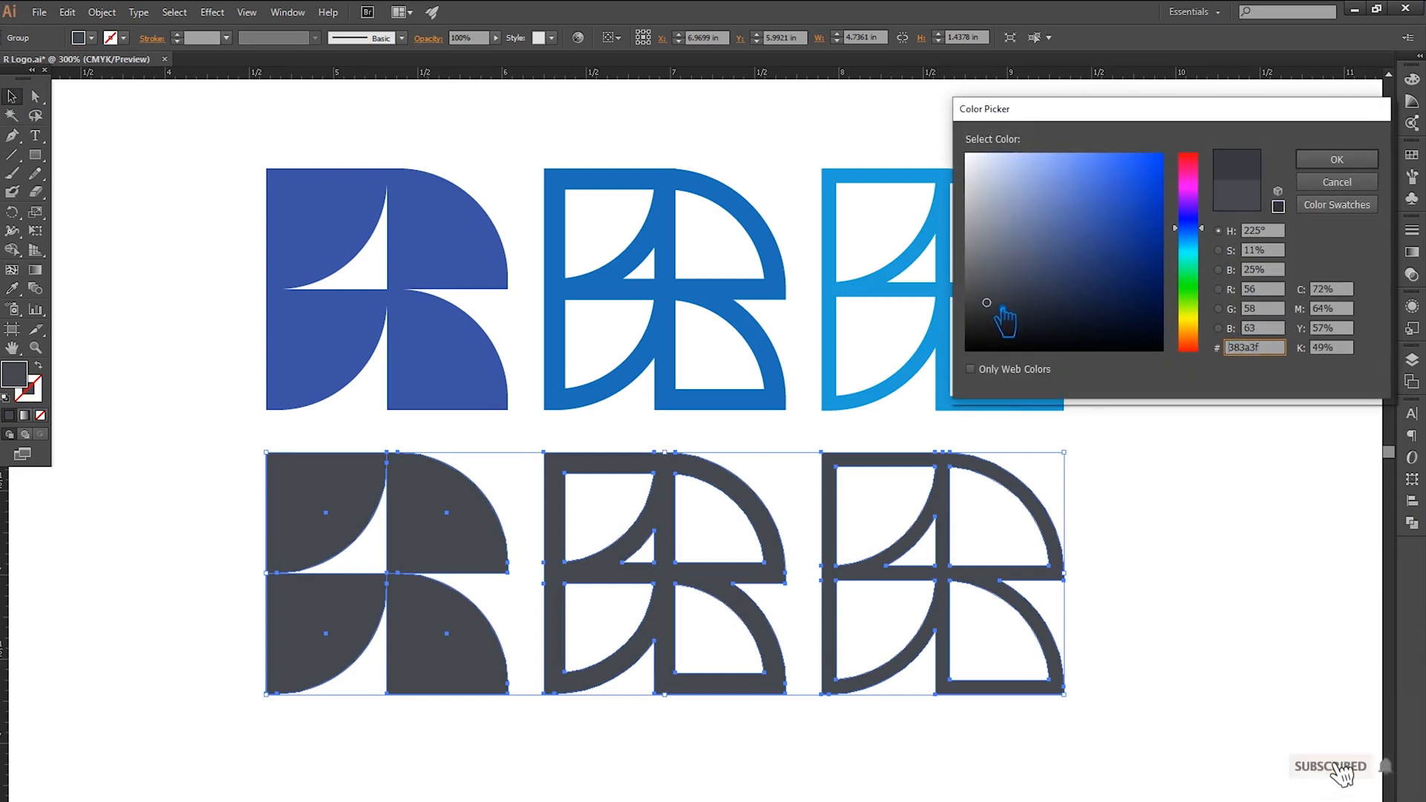
click(1336, 159)
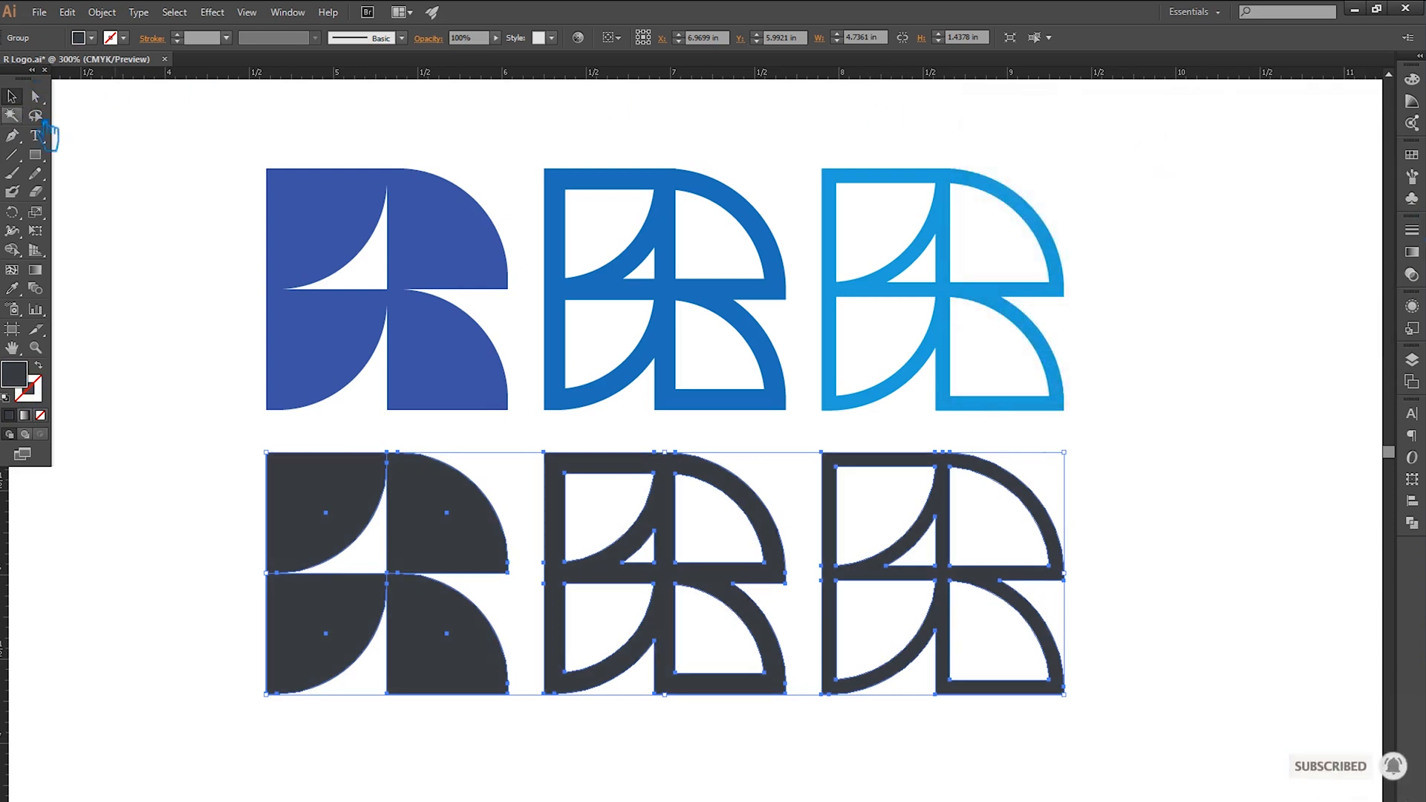
click(1143, 299)
scroll(1209, 529, up, 1)
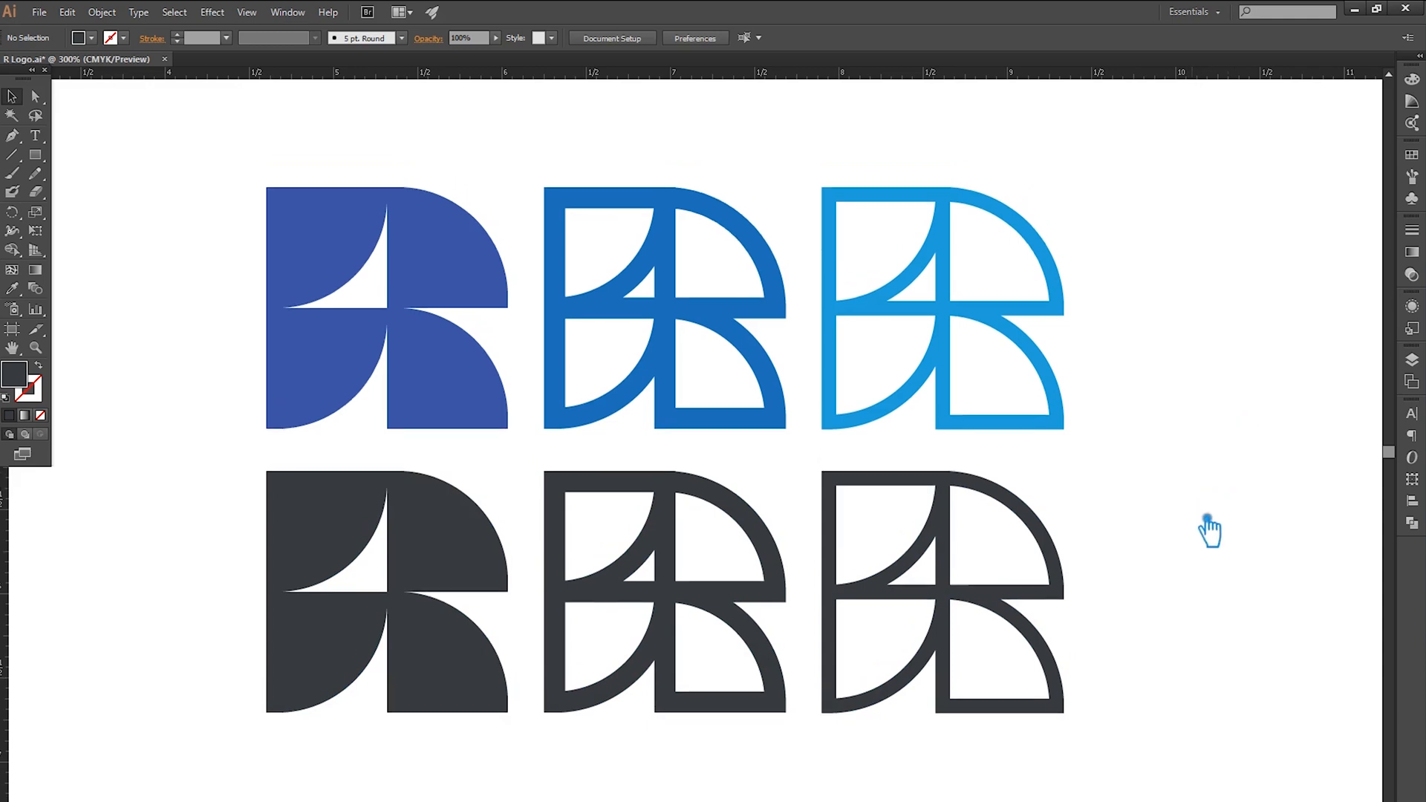